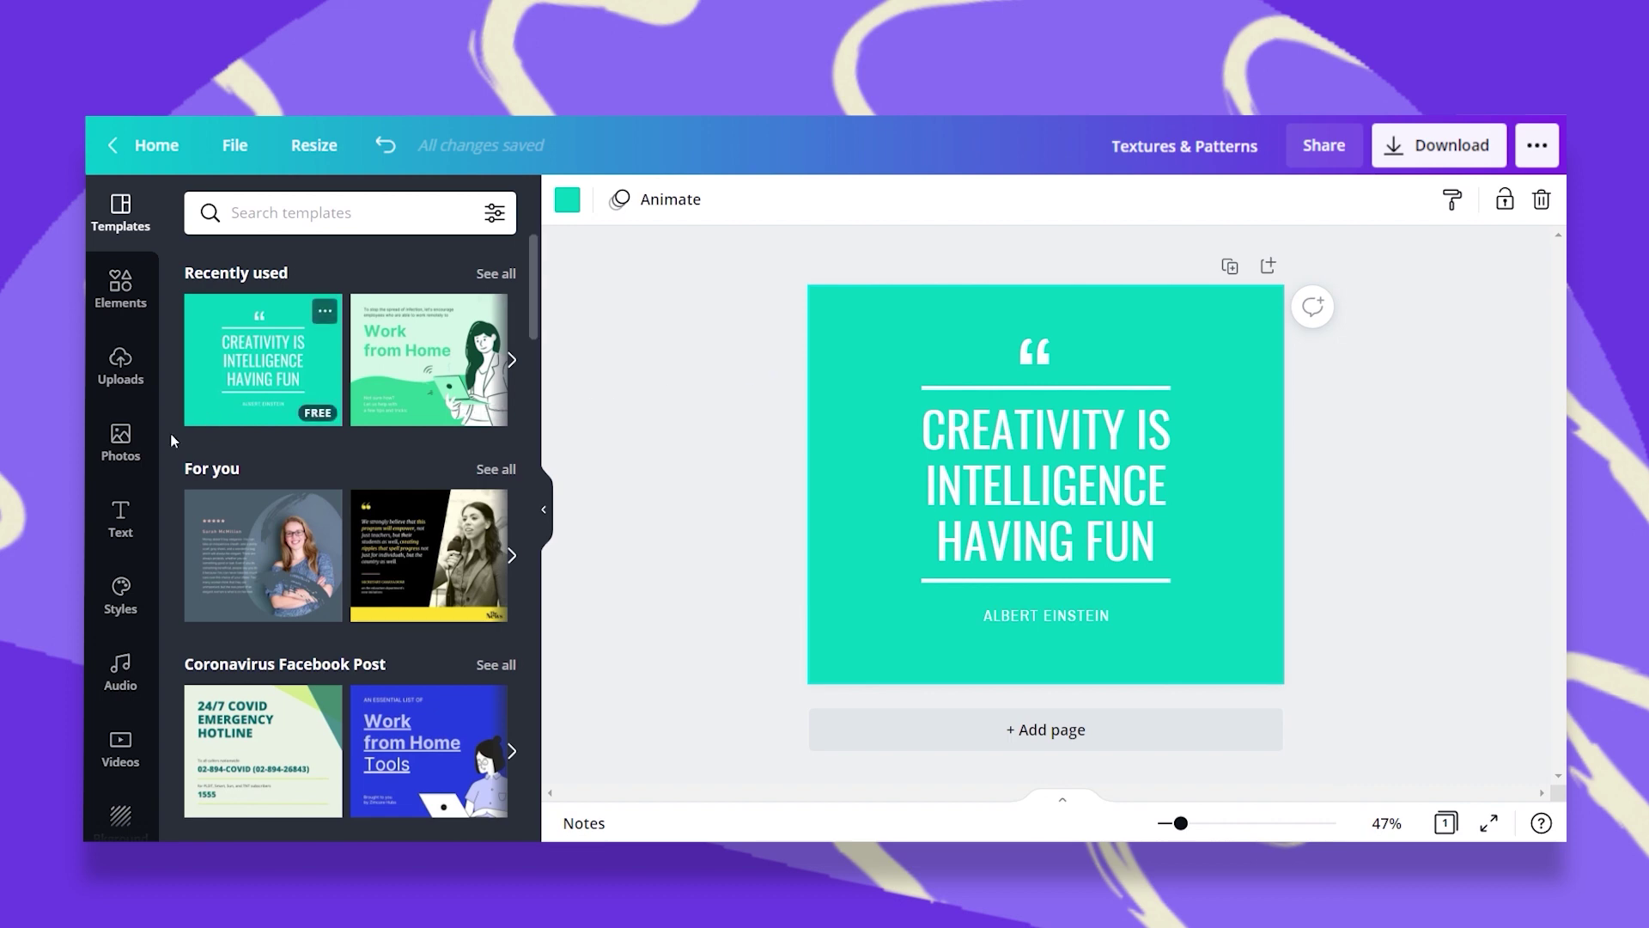
Show the full Textures collection in the Background panel
scroll(105, 429, "down", 2)
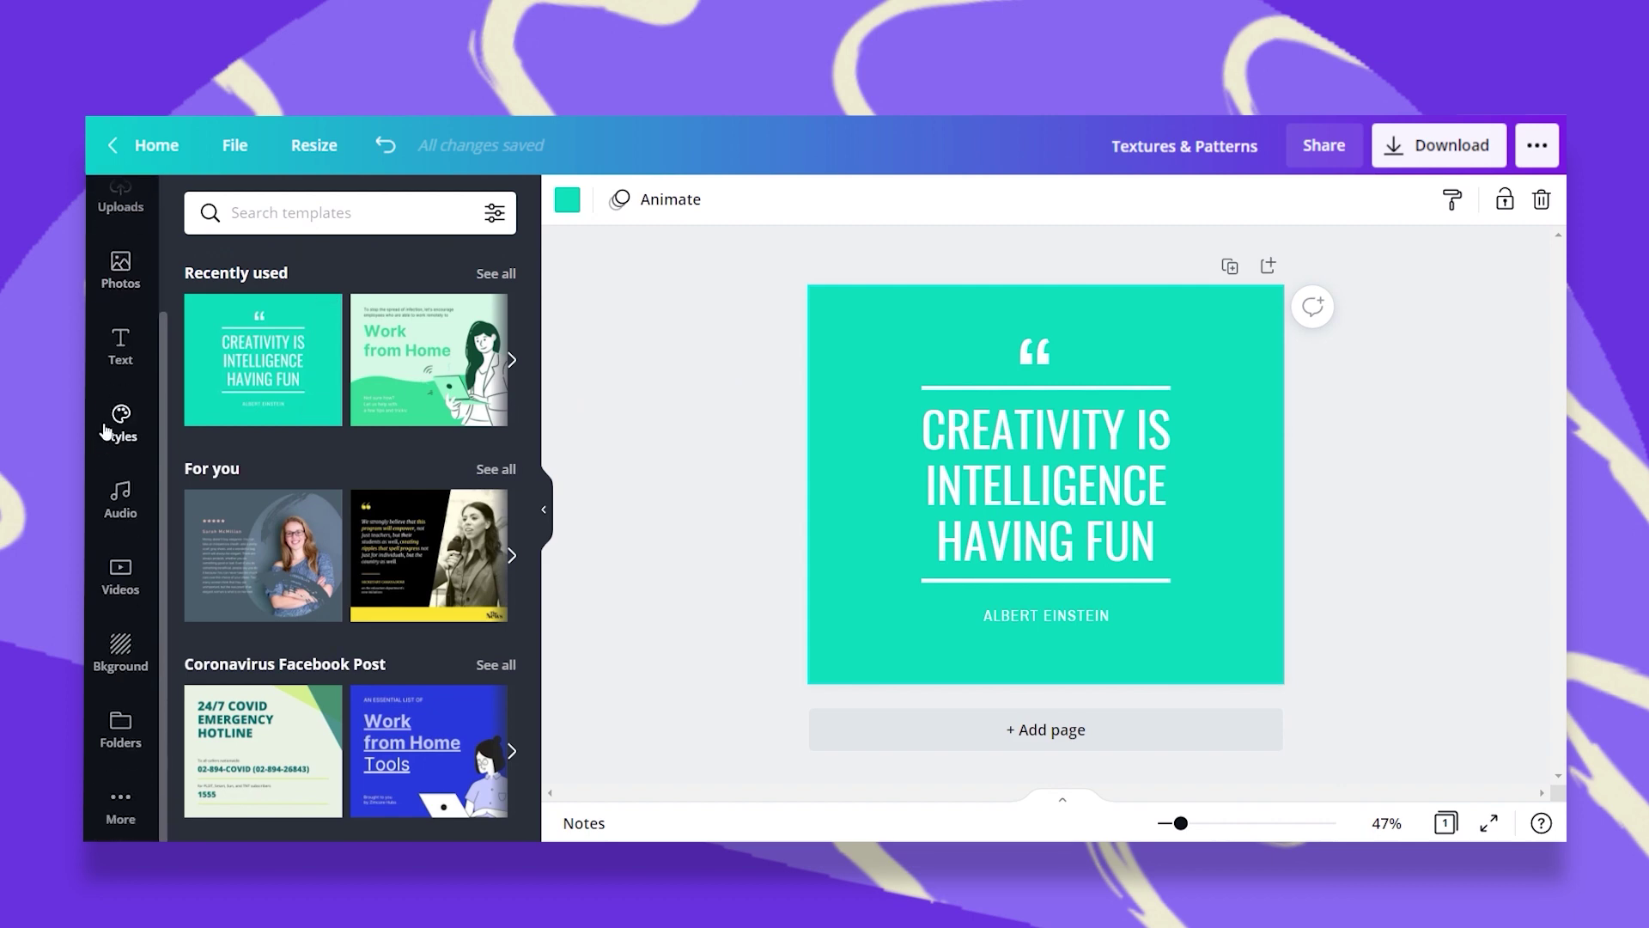
left_click(121, 650)
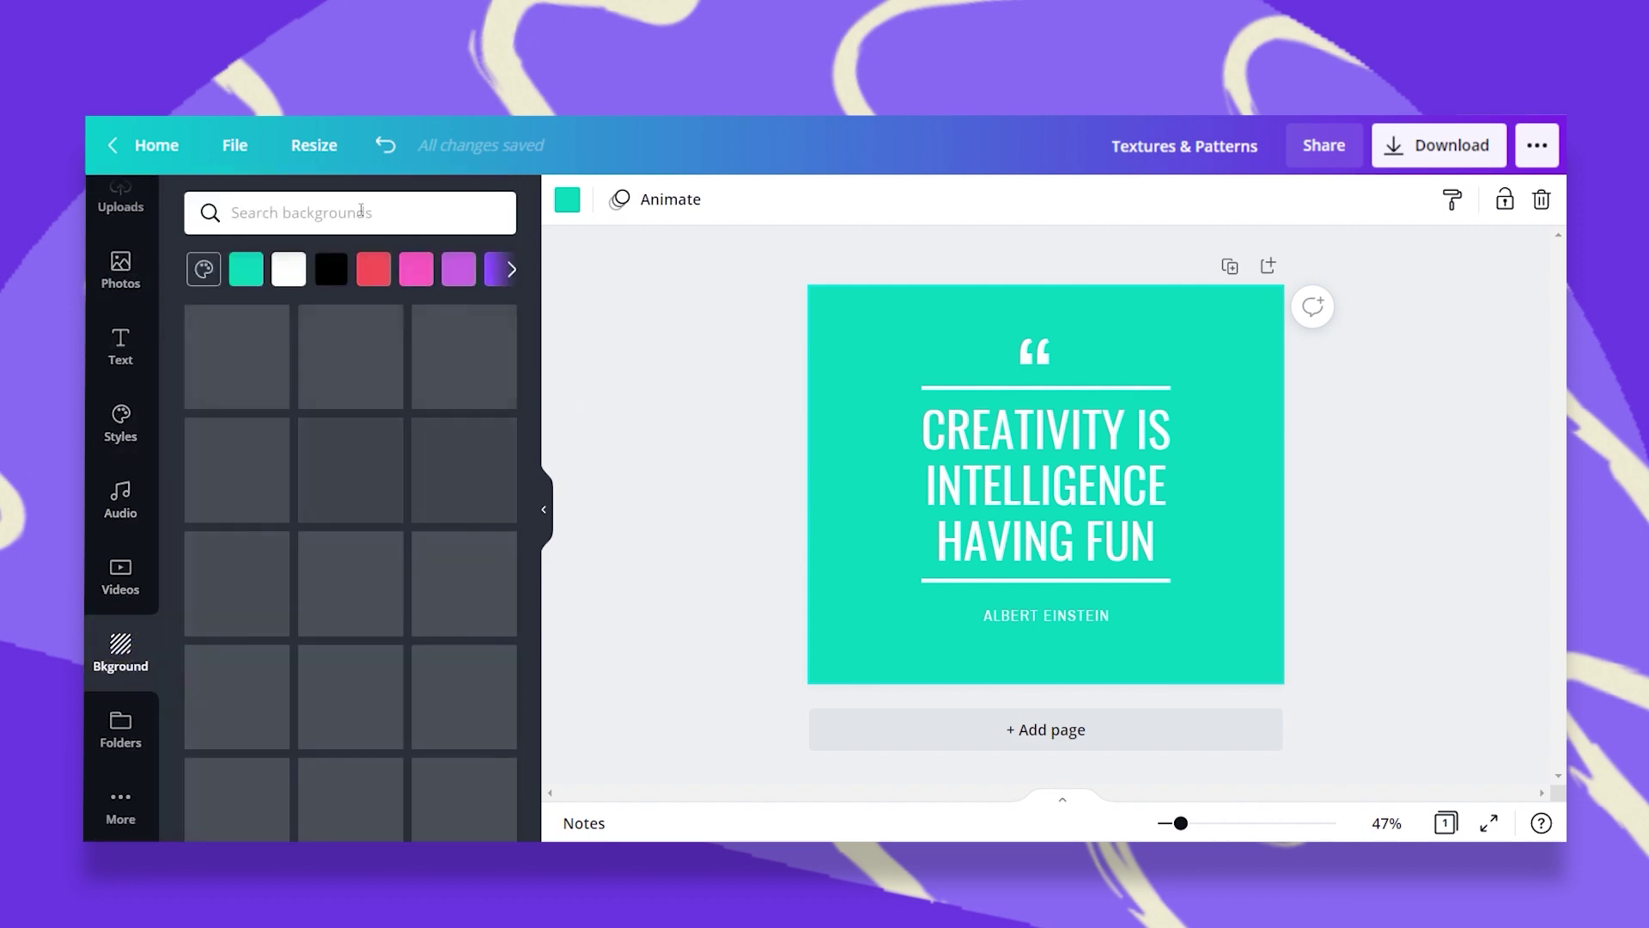
scroll(307, 504, "down", 2)
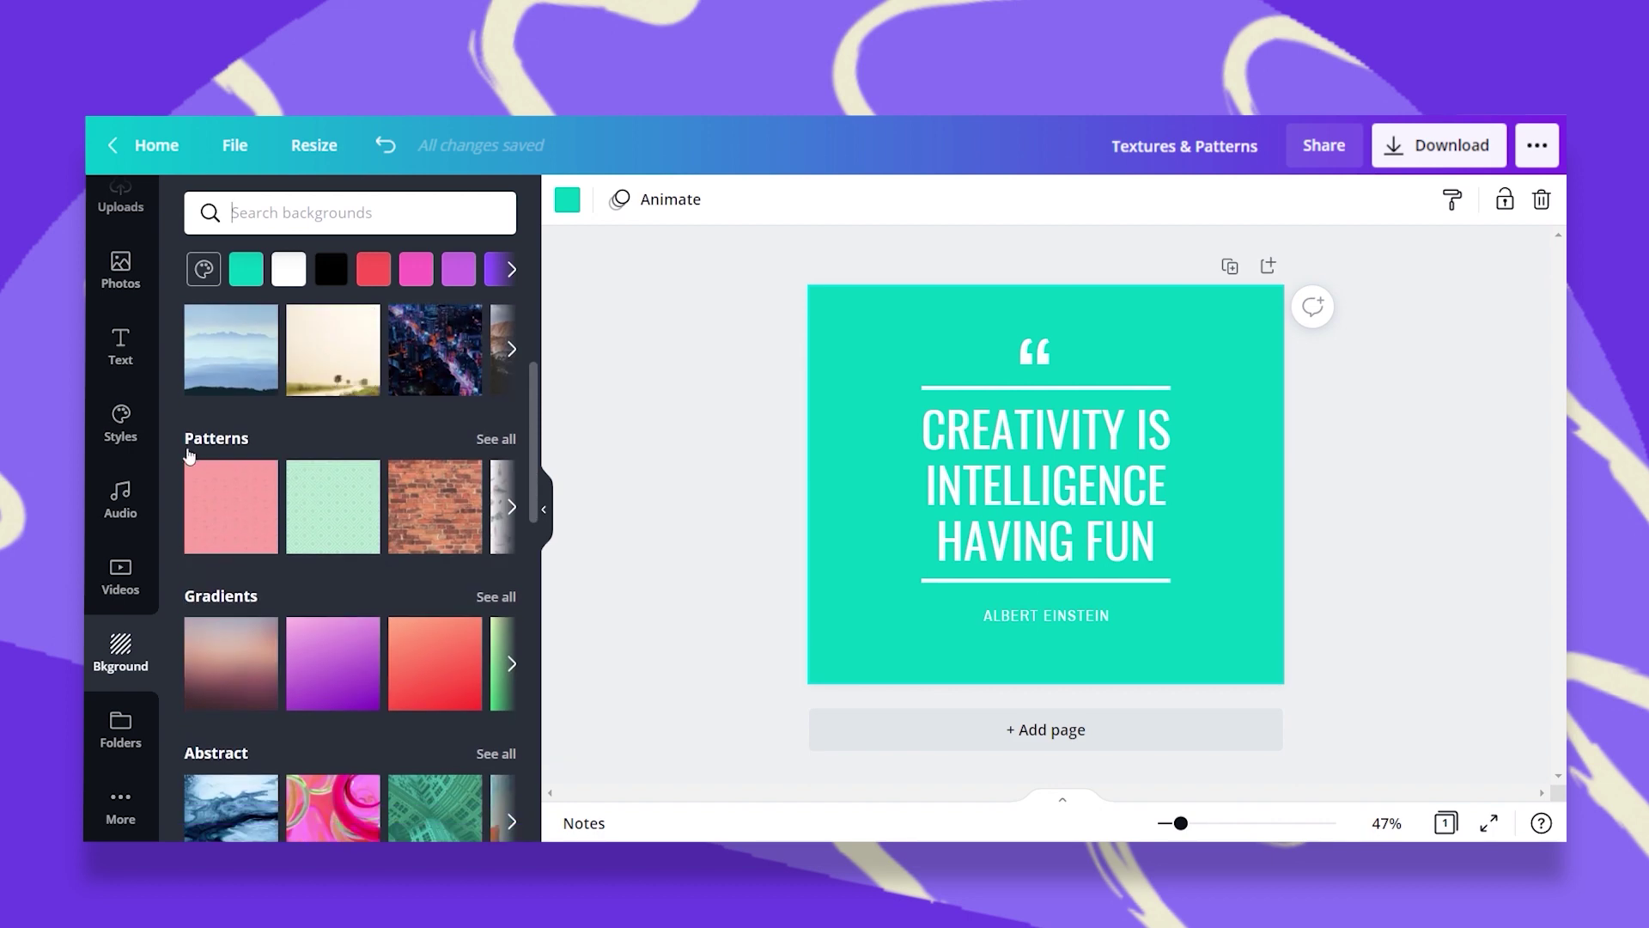
scroll(209, 447, "down", 7)
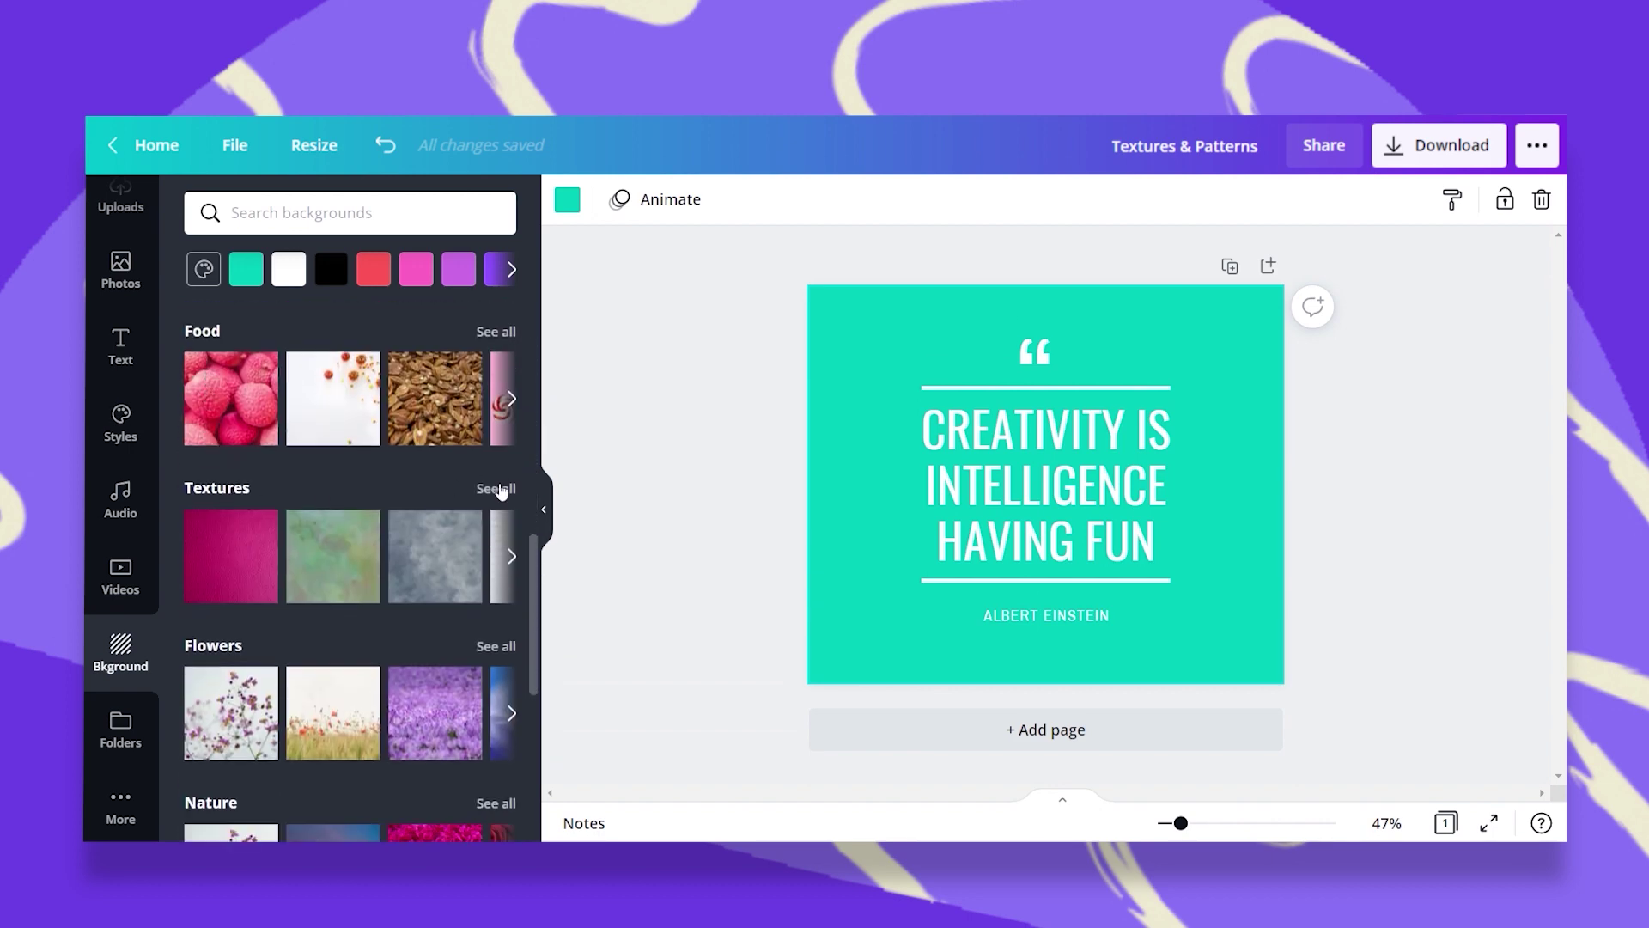
left_click(496, 488)
scroll(429, 516, "down", 5)
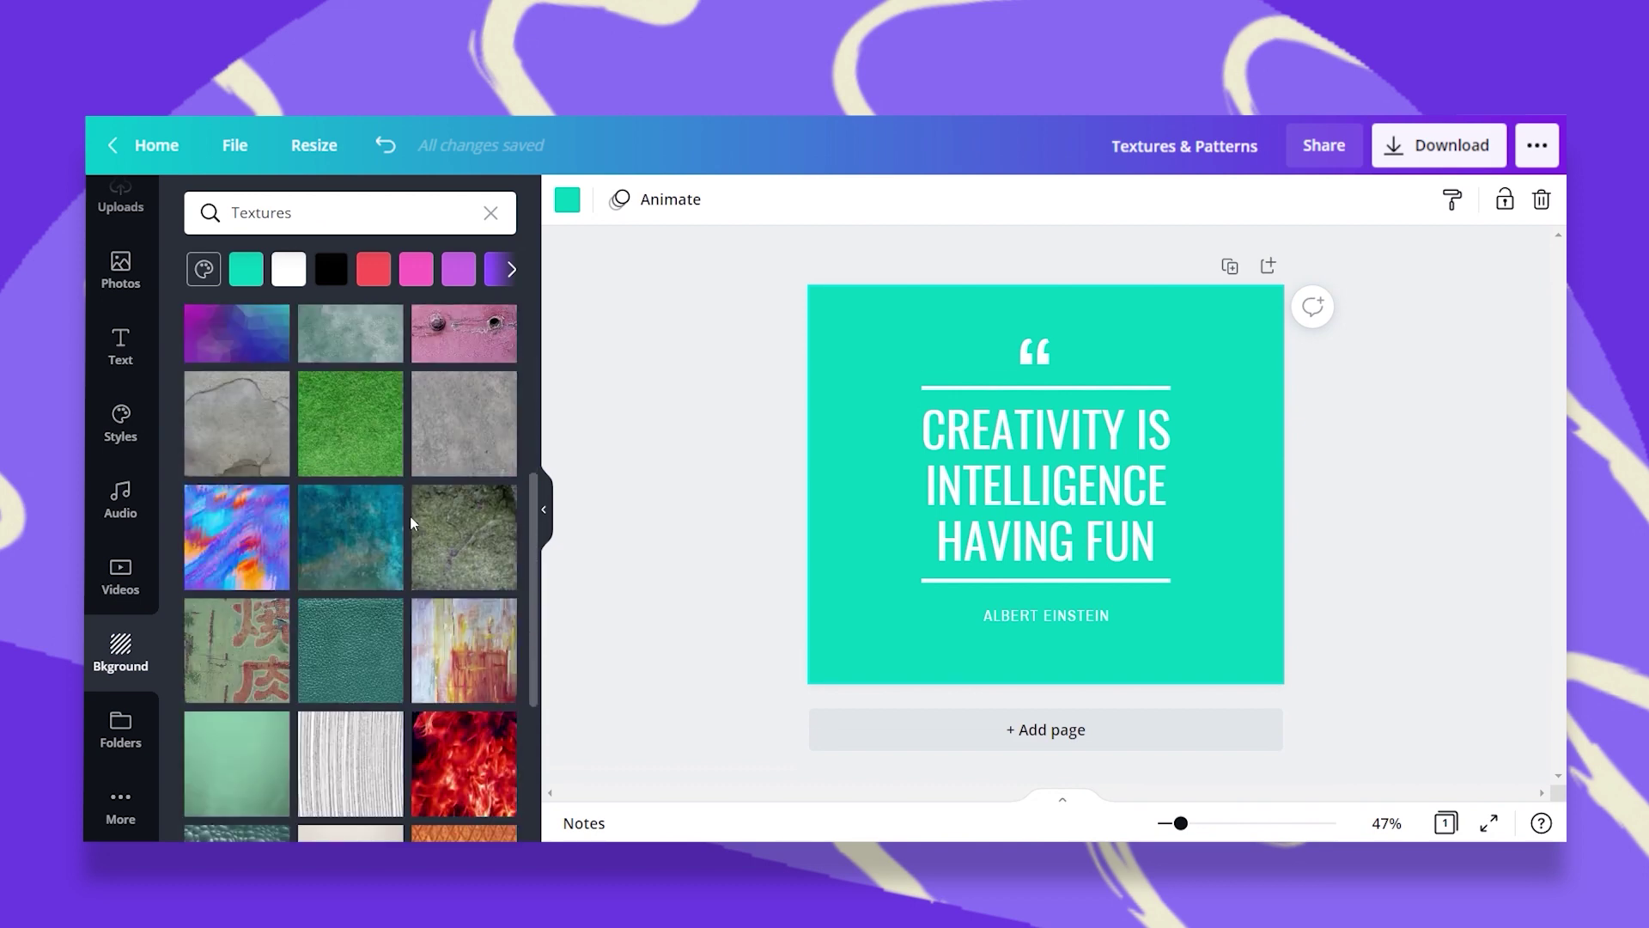
scroll(412, 523, "down", 3)
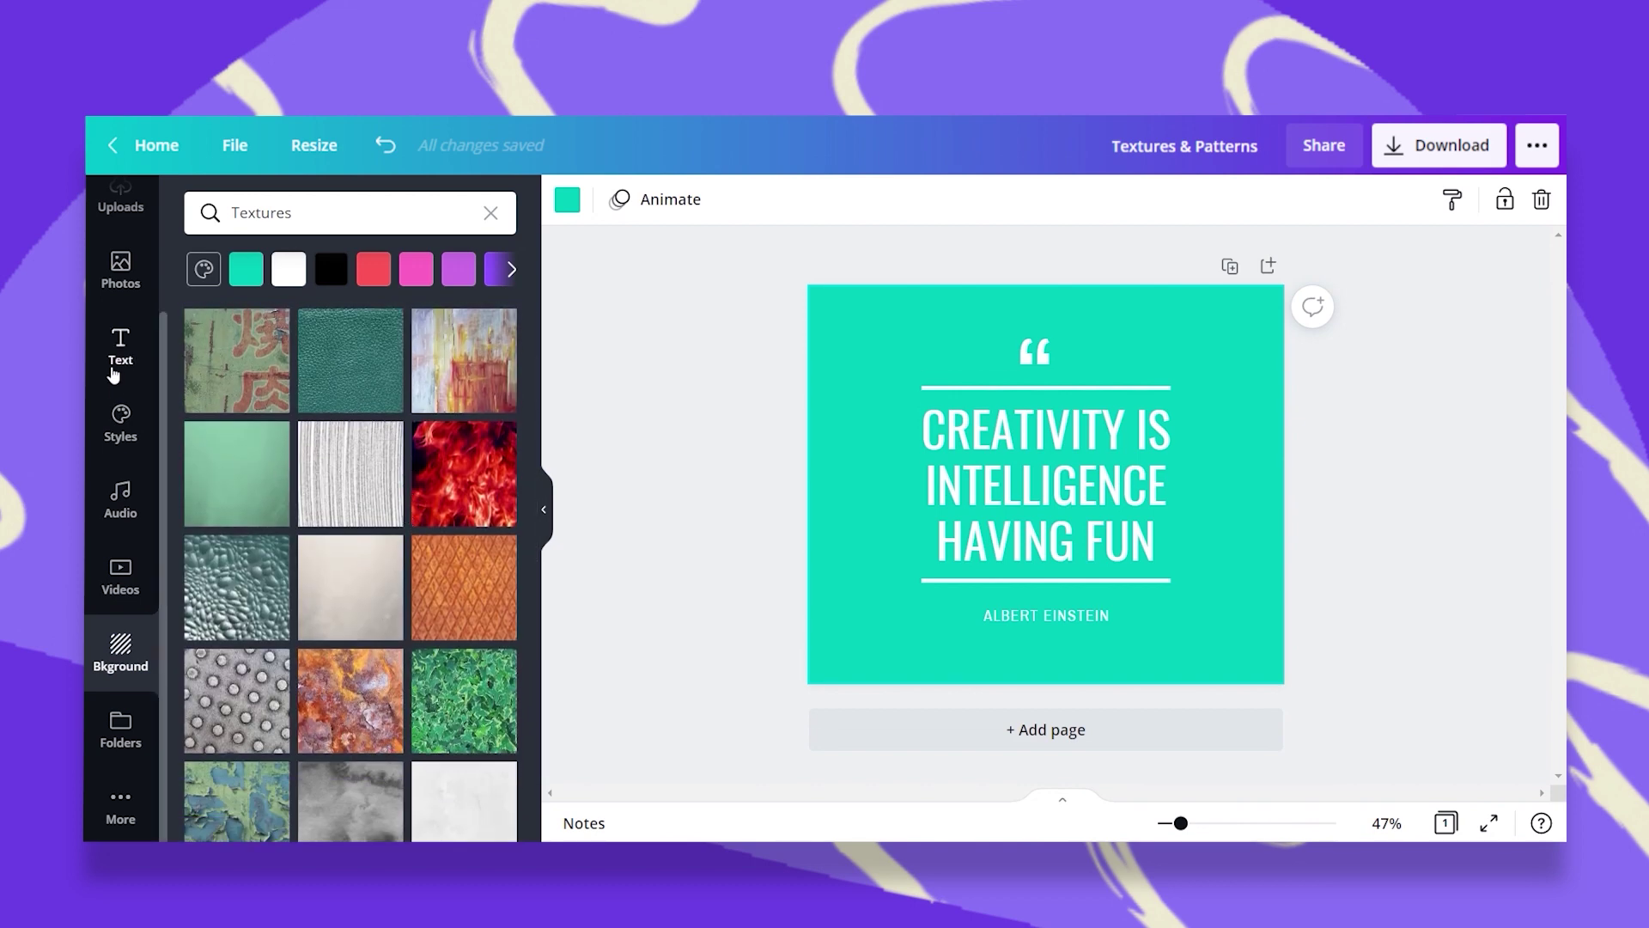
scroll(121, 403, "up", 3)
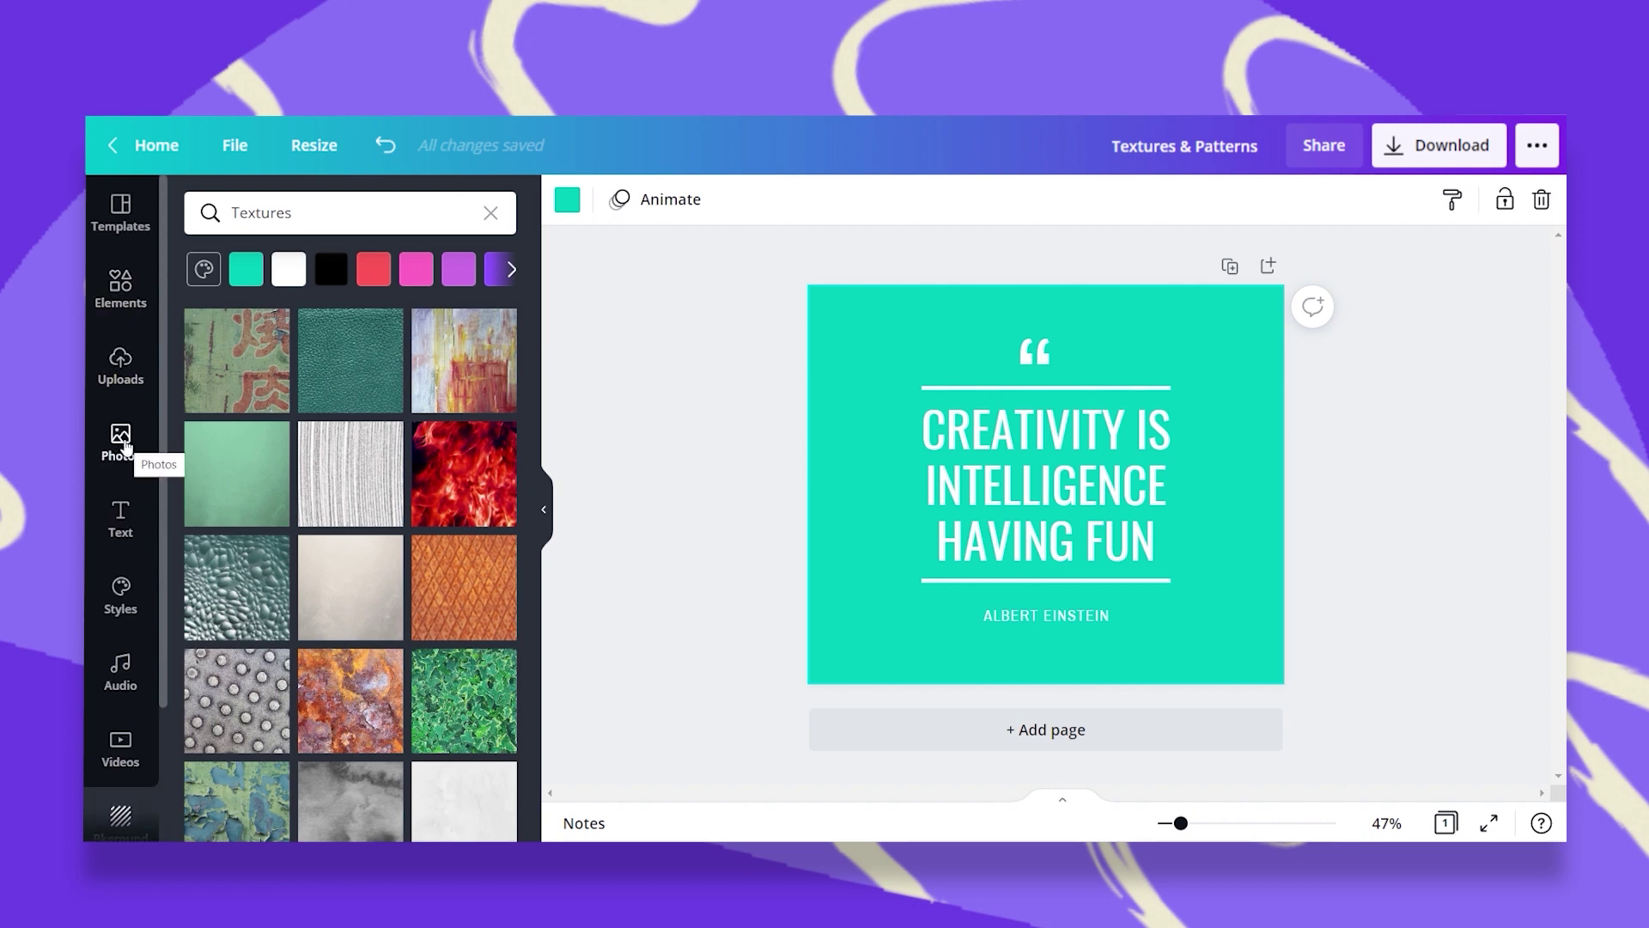
Search stock photos for 'watercolor texture' and scroll through the results
left_click(125, 445)
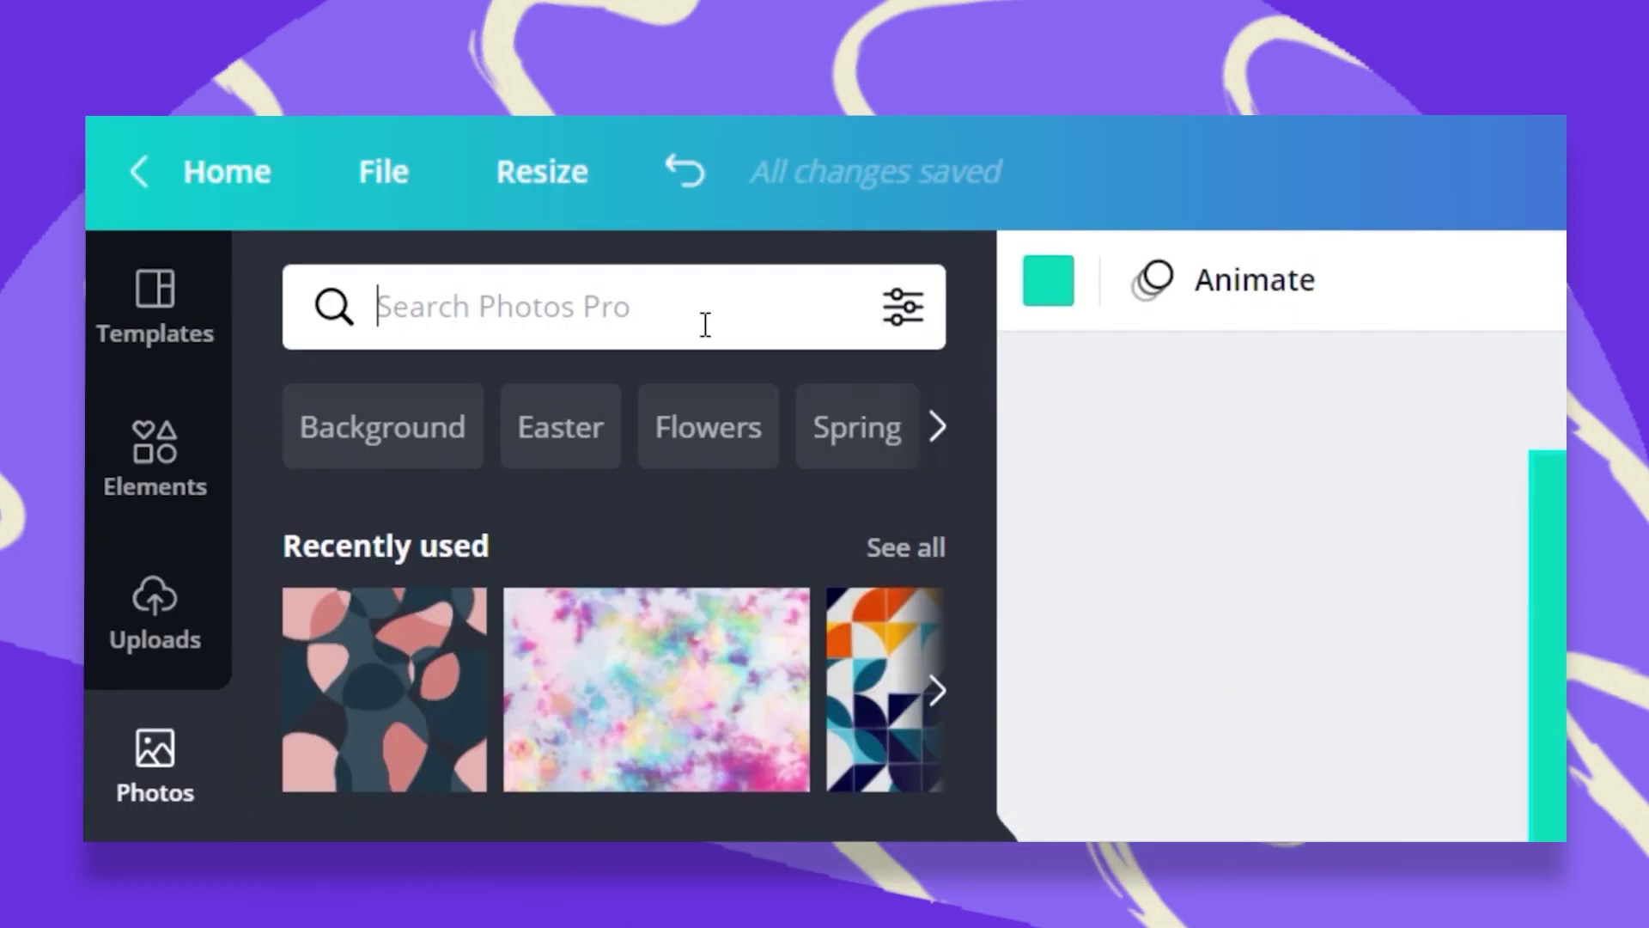
type("watercolor textur")
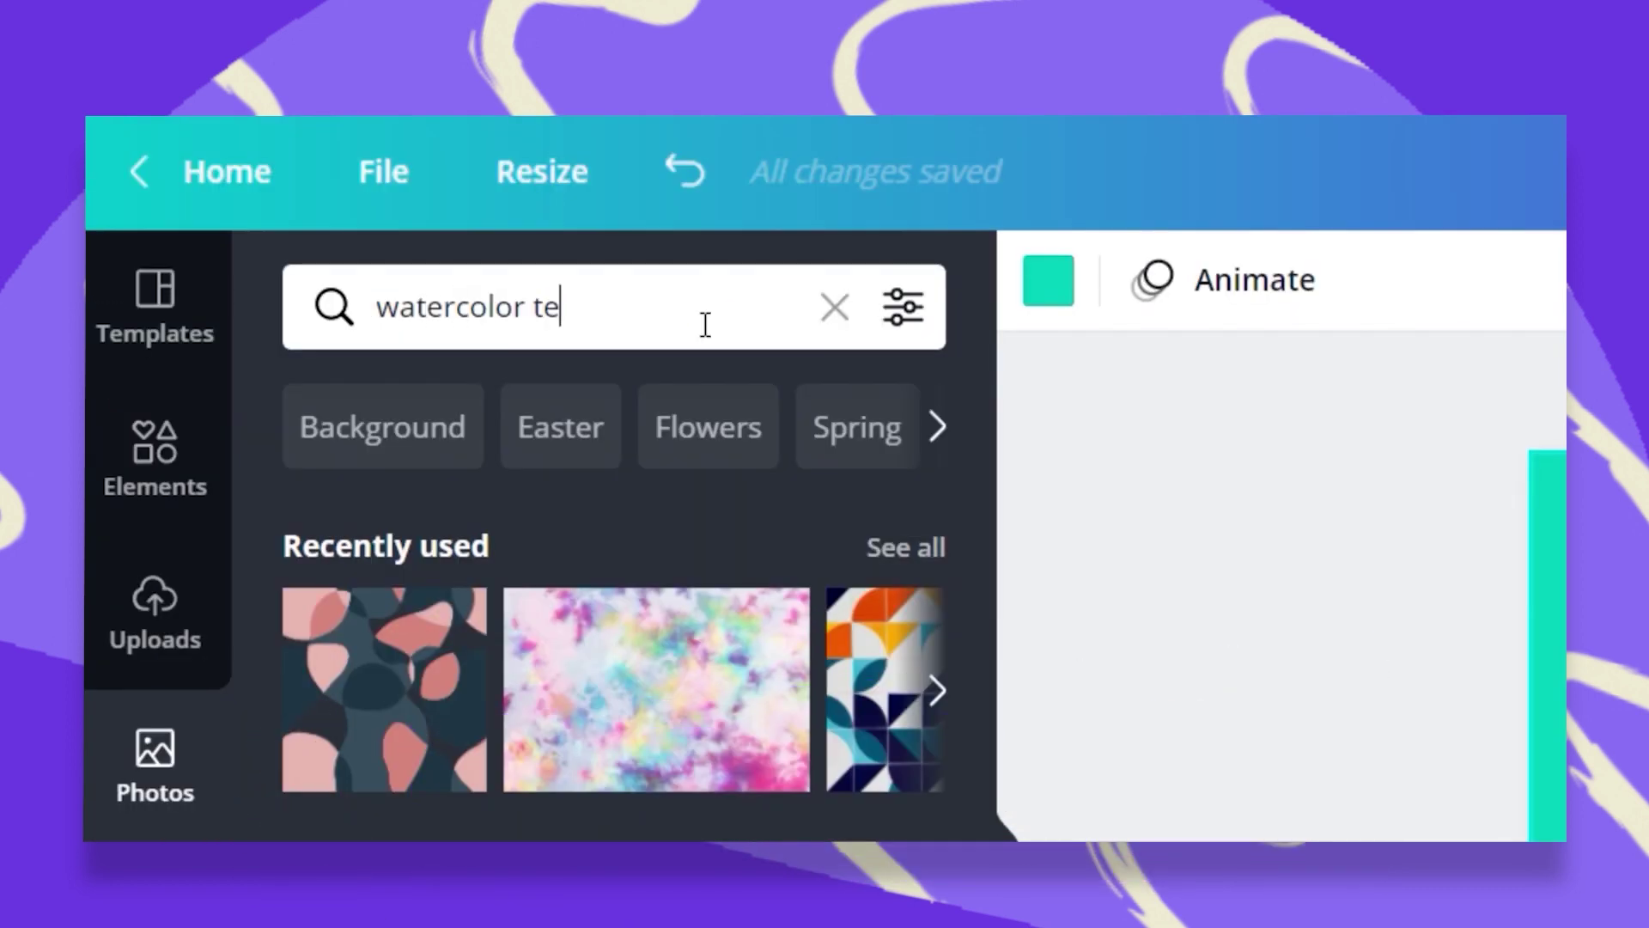
type("e")
key("Return")
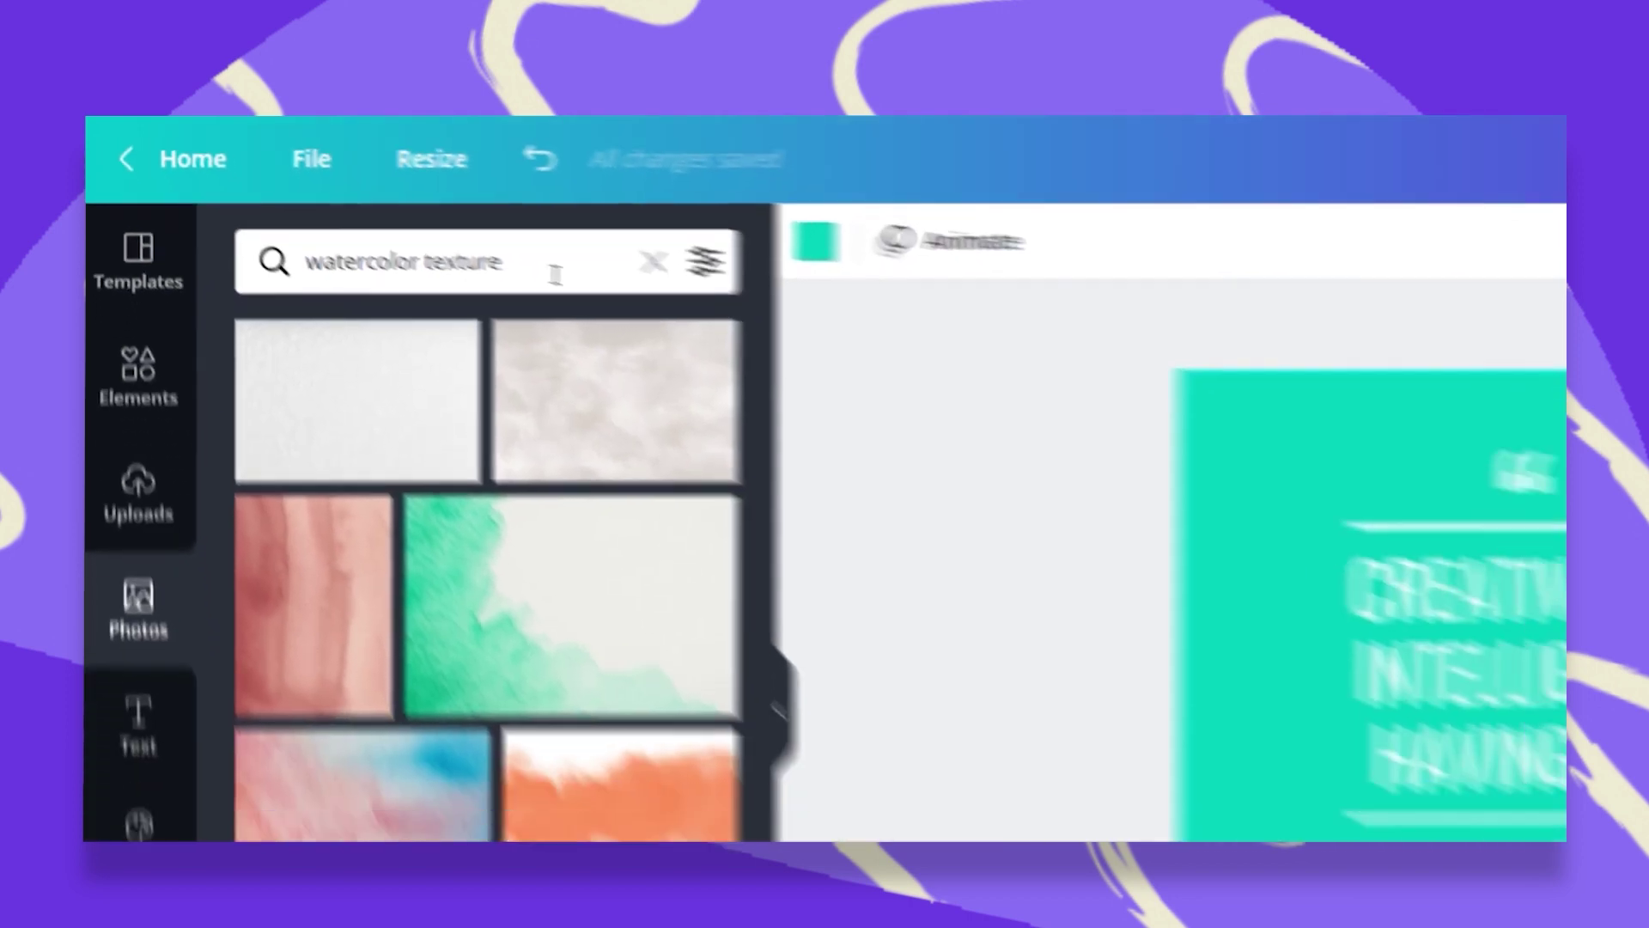
scroll(448, 438, "down", 6)
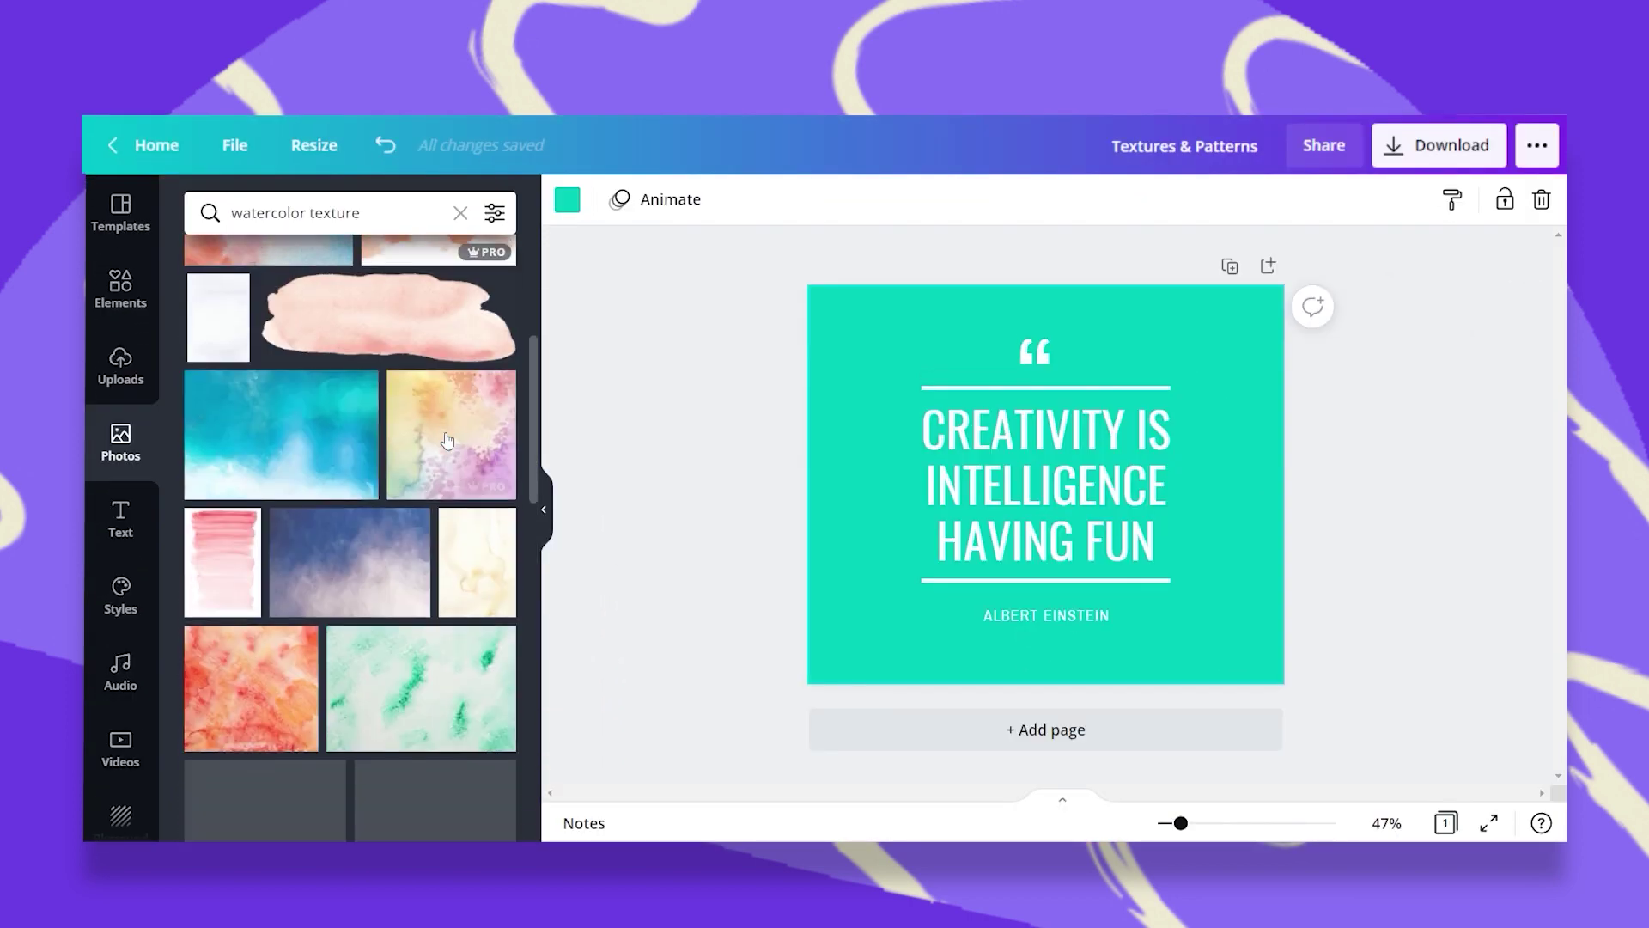
scroll(392, 478, "down", 3)
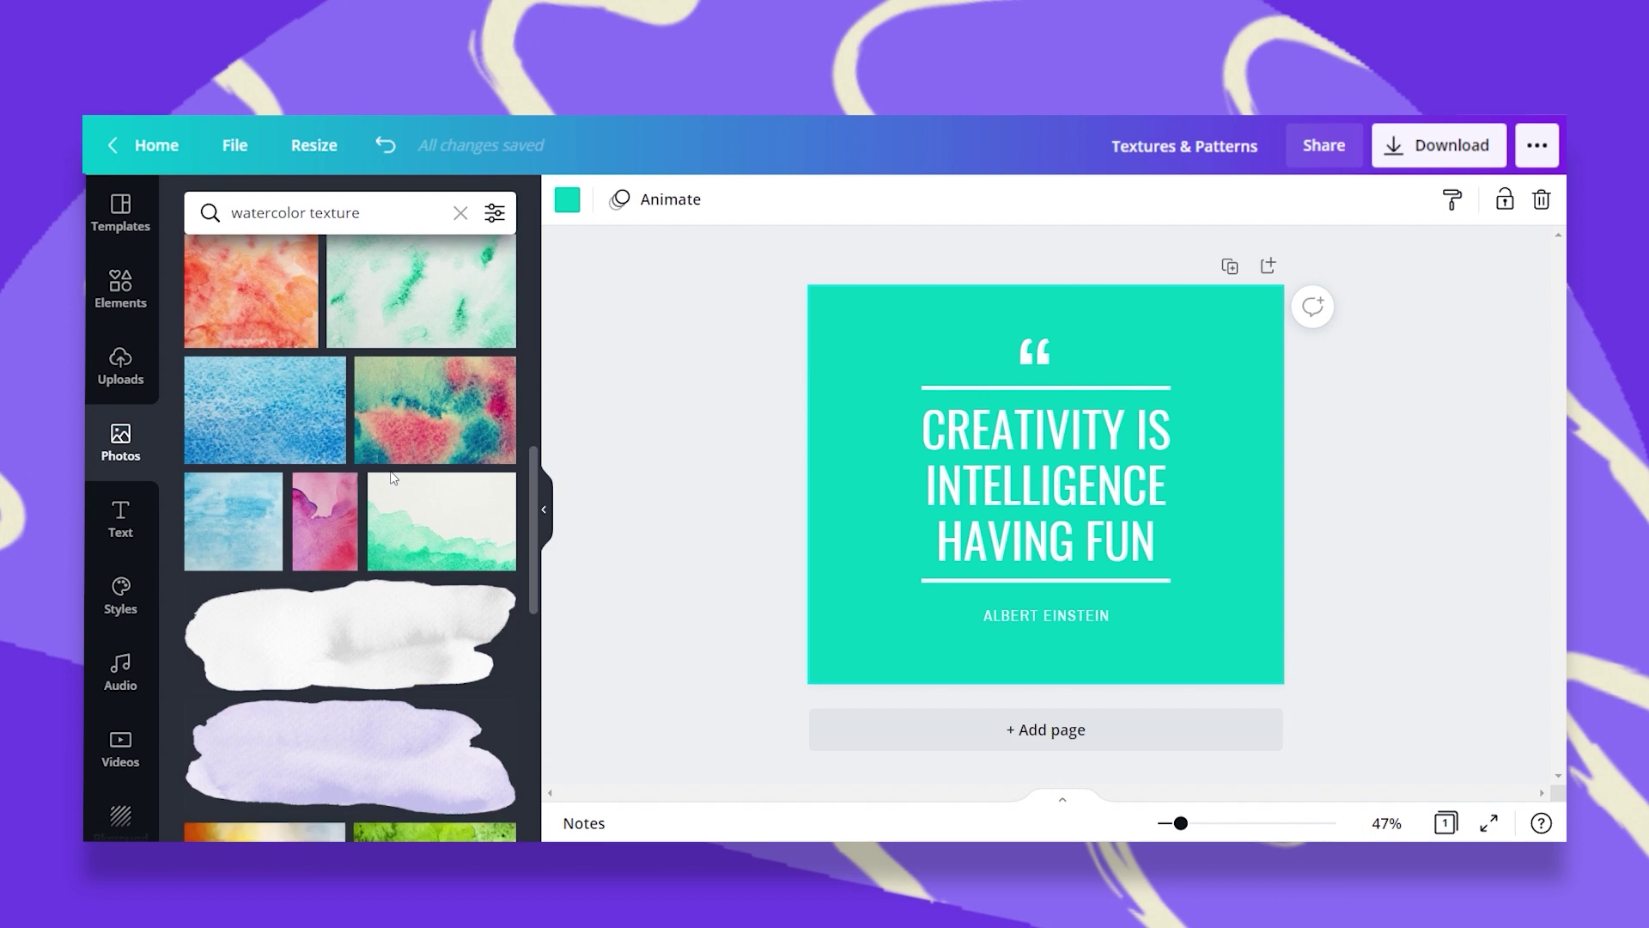
scroll(392, 478, "down", 8)
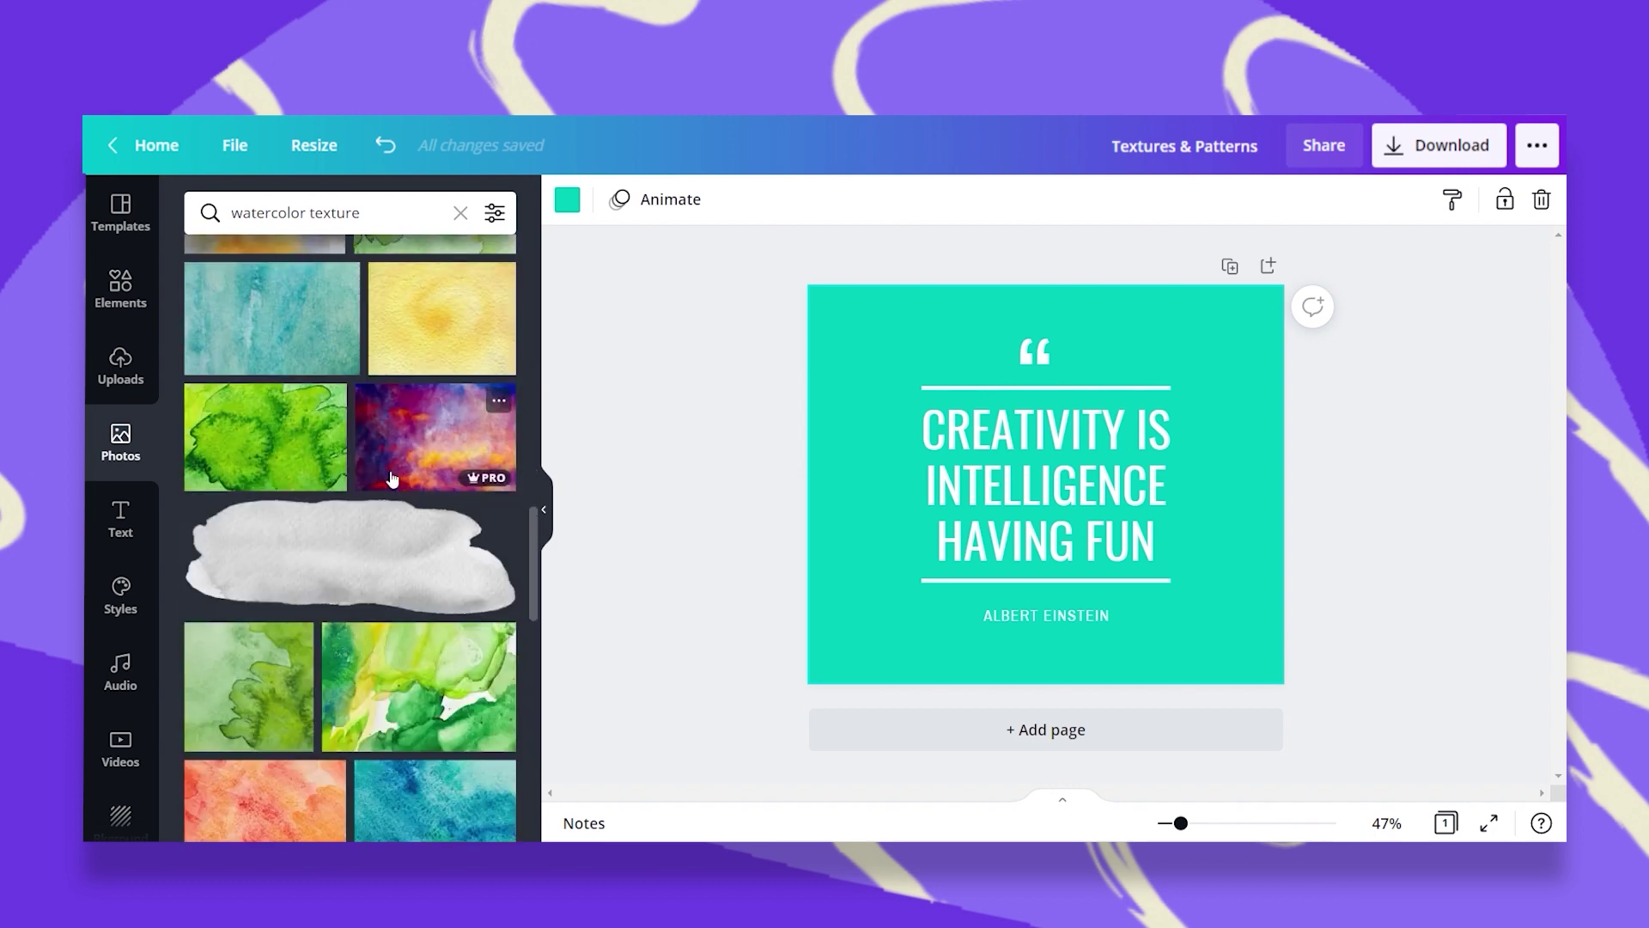
Make the purple-orange watercolor photo the background and lower its transparency to 53
left_click_drag(398, 431, 859, 378)
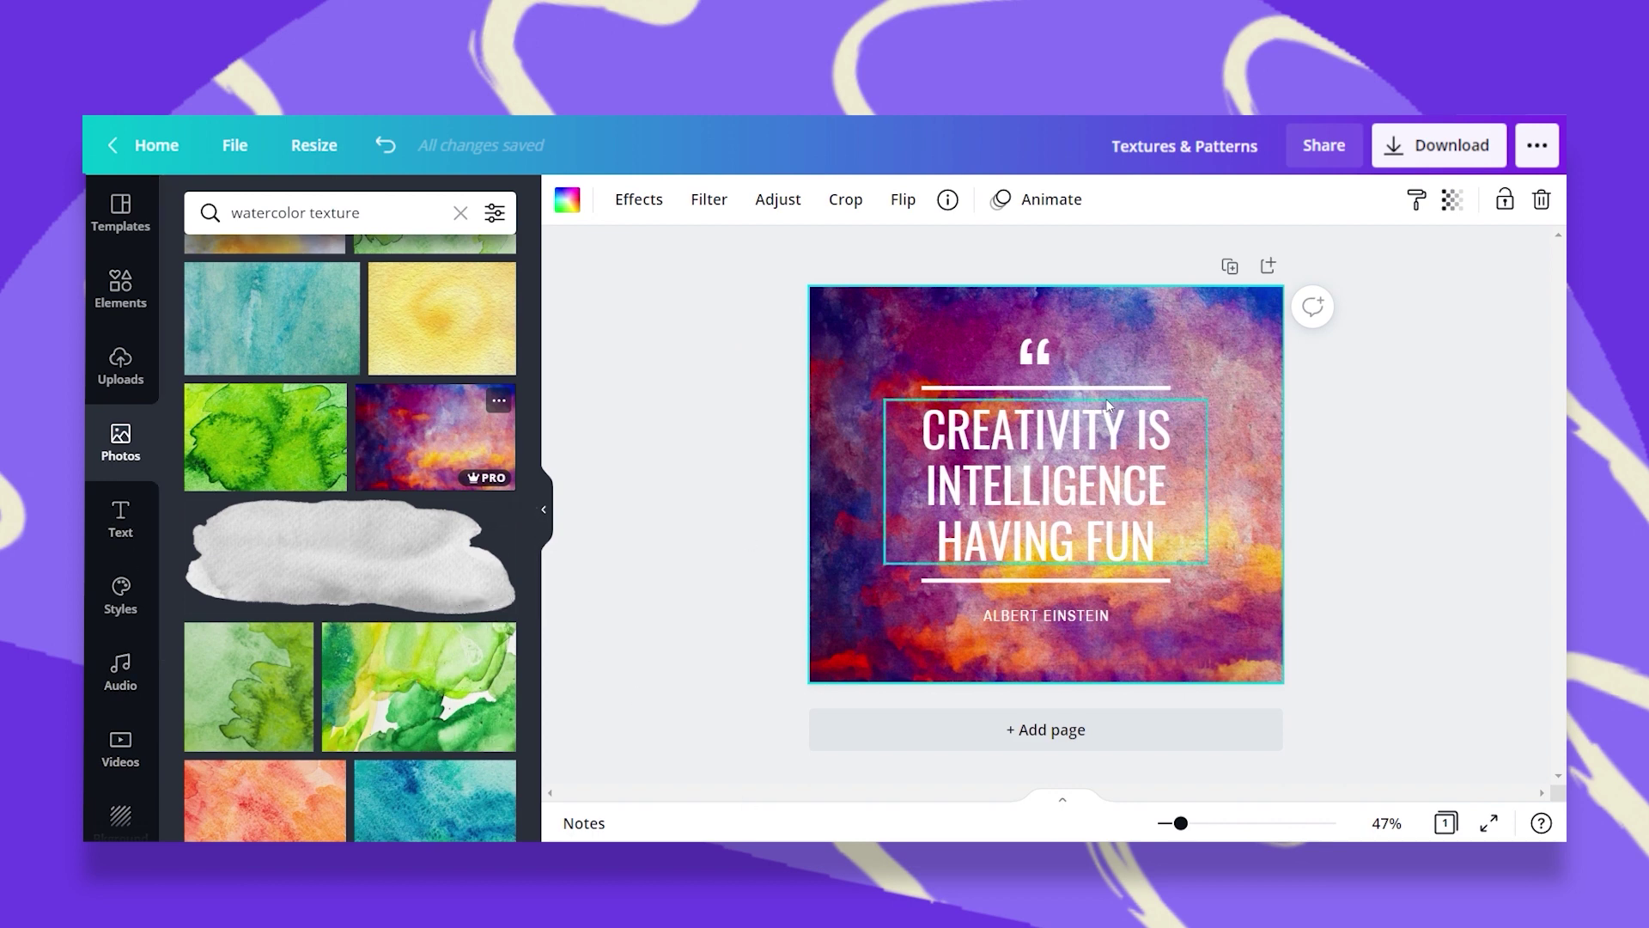
left_click(1451, 201)
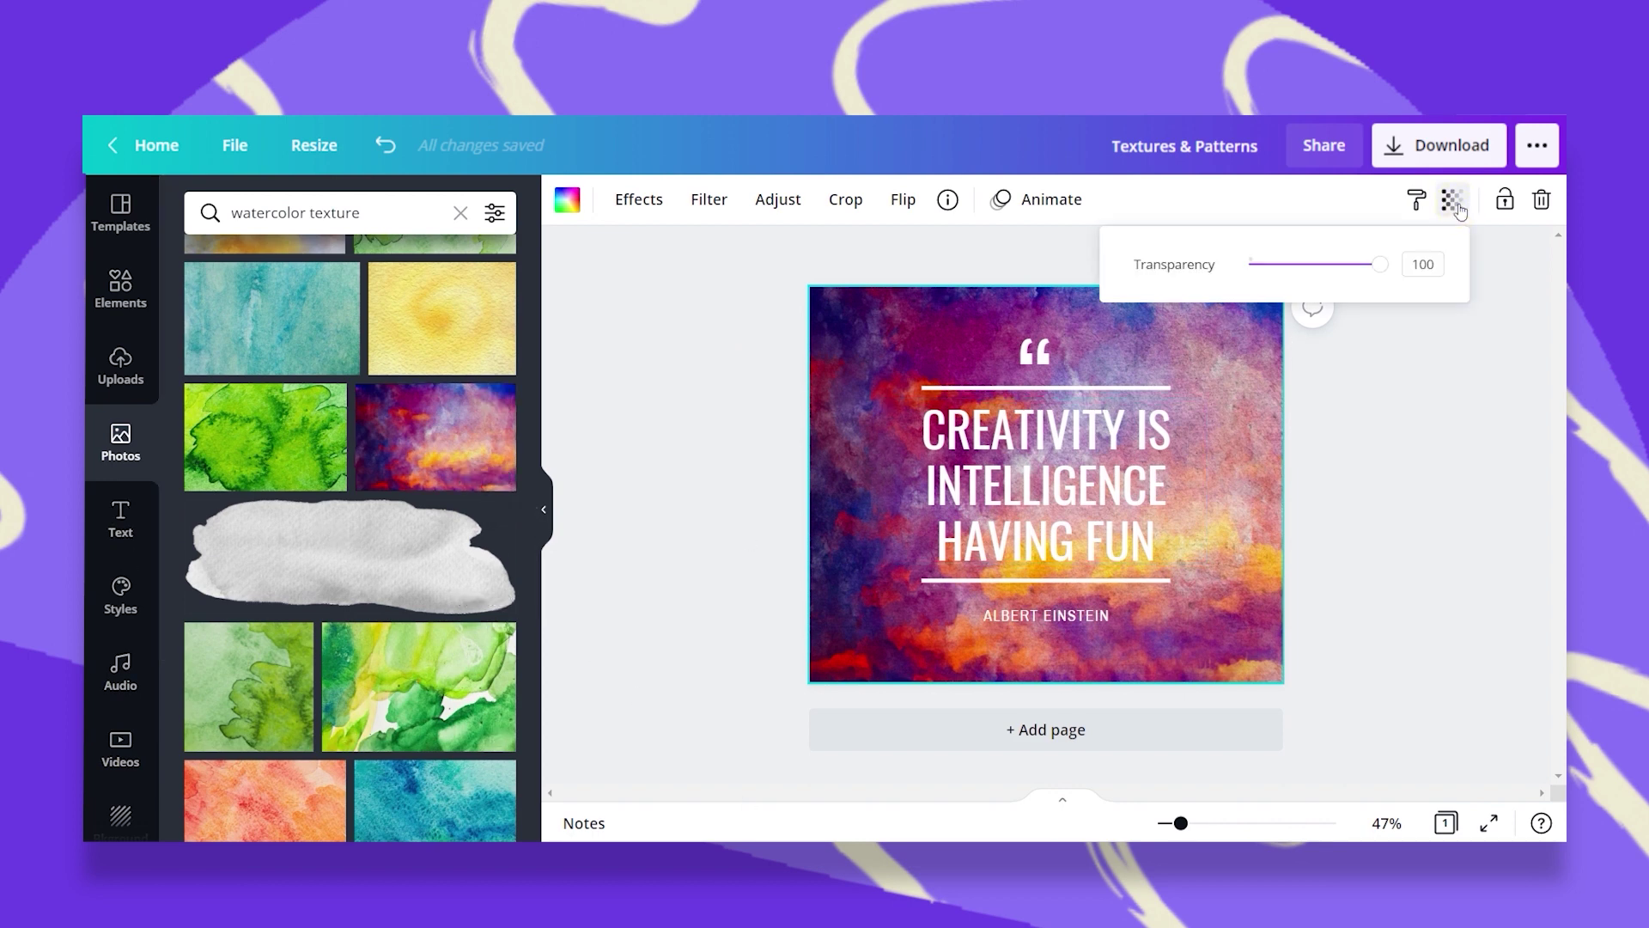
left_click_drag(1383, 269, 1320, 279)
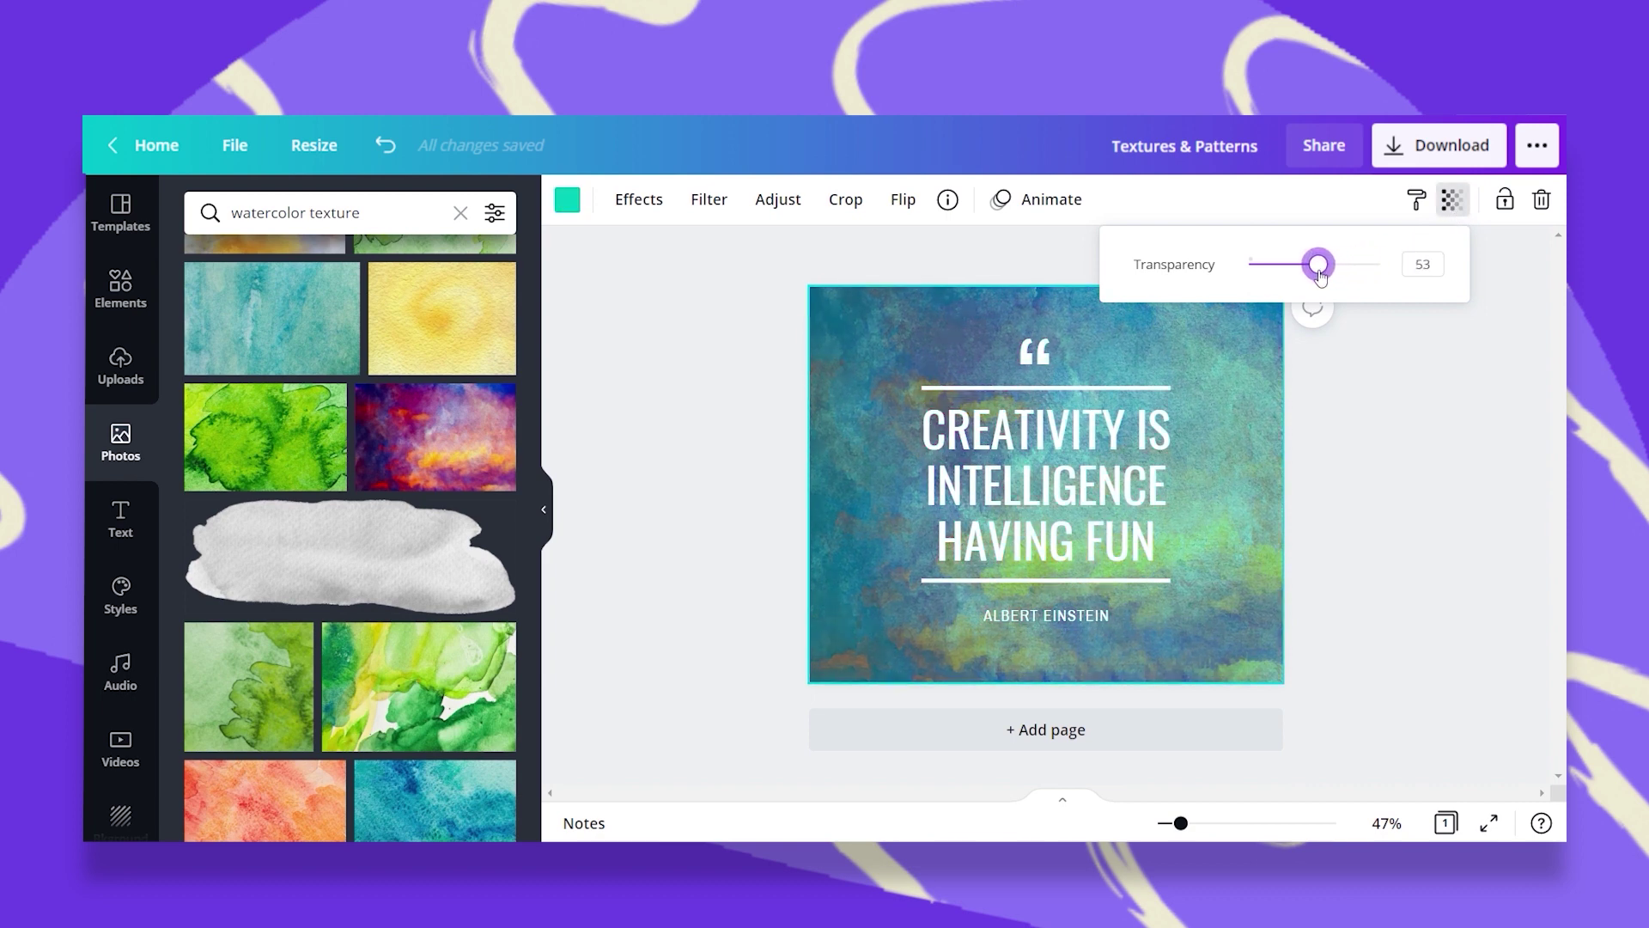
Try green, yellow, orange and dark red background colours, settling on pink
left_click(567, 201)
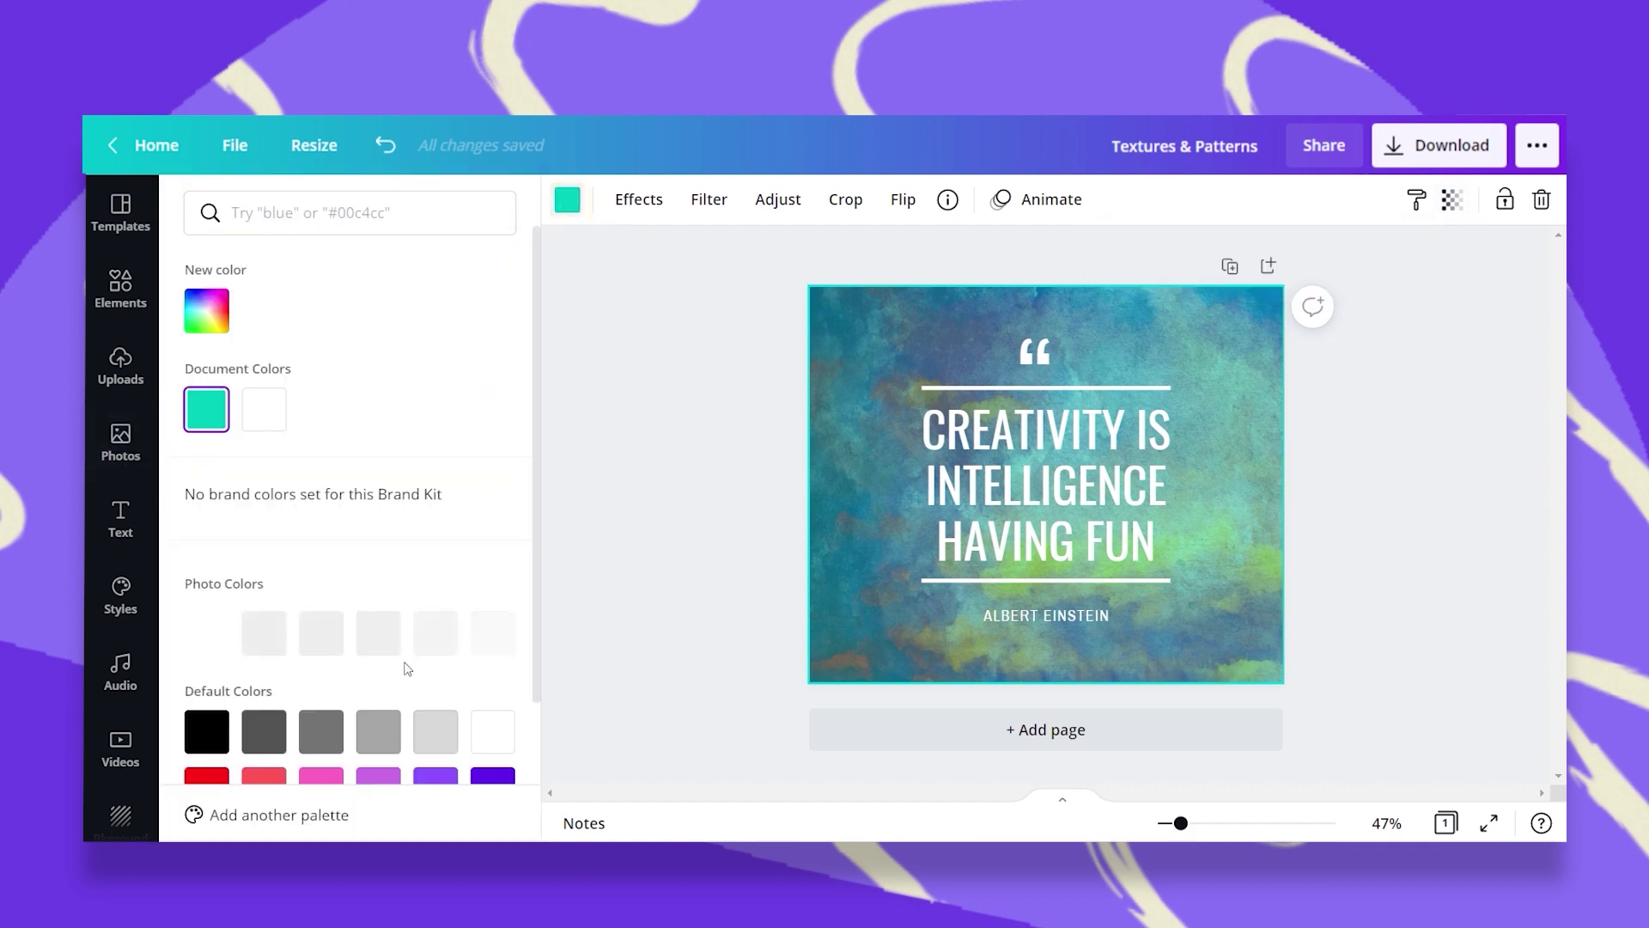
scroll(273, 635, "down", 3)
left_click(320, 719)
left_click(378, 720)
left_click(483, 724)
left_click(492, 449)
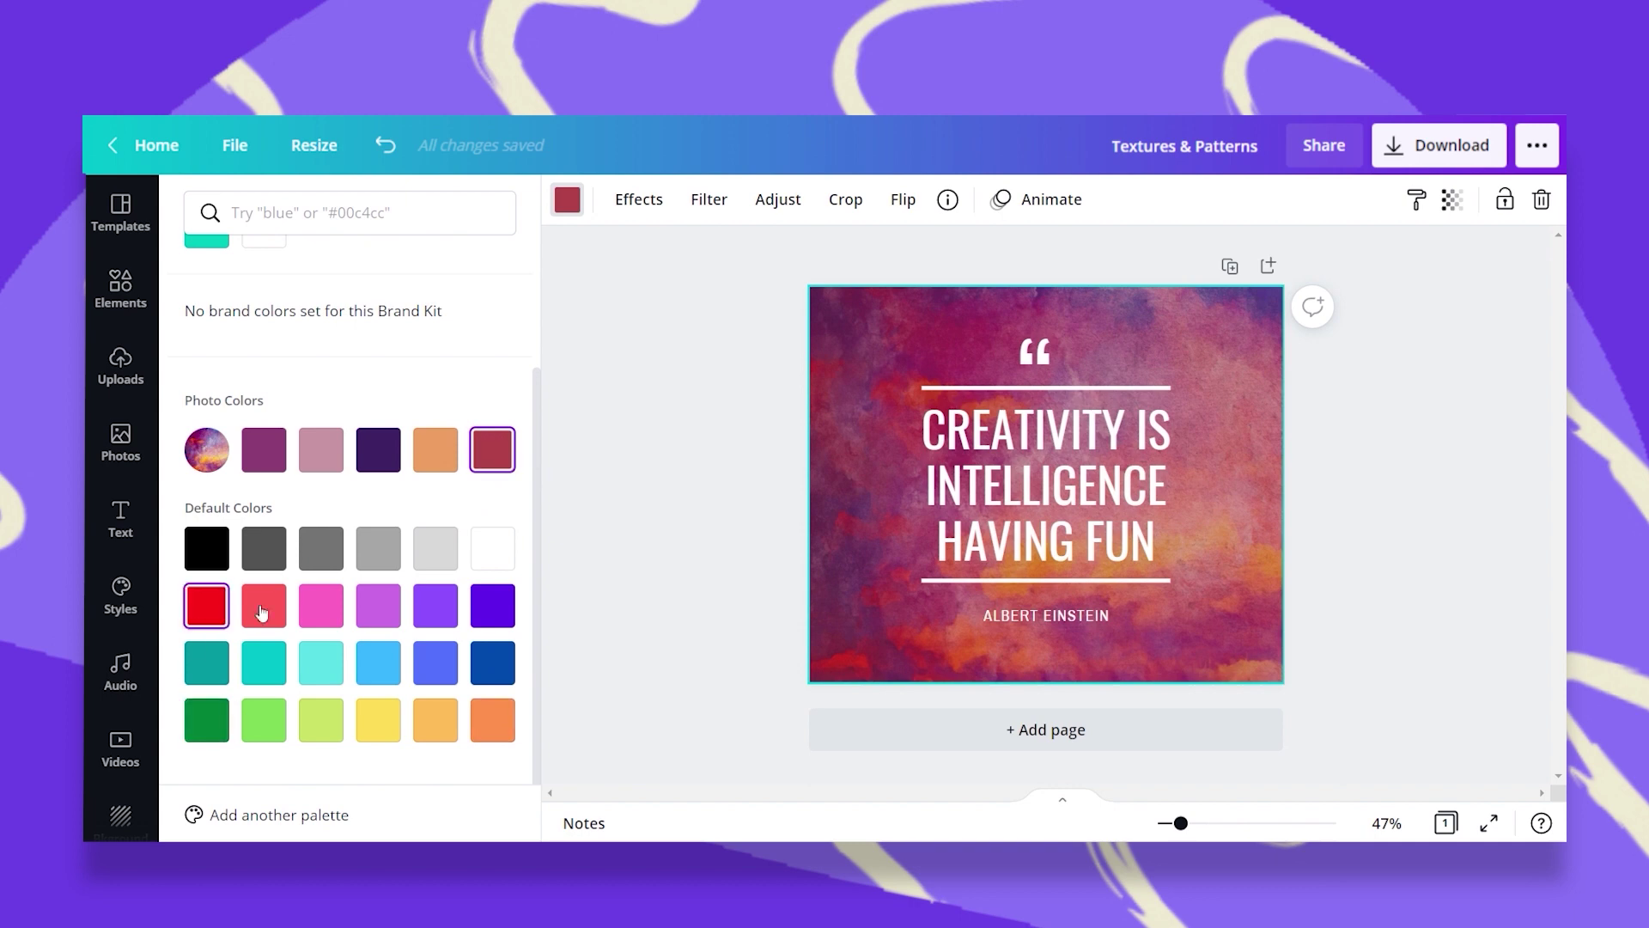
left_click(335, 607)
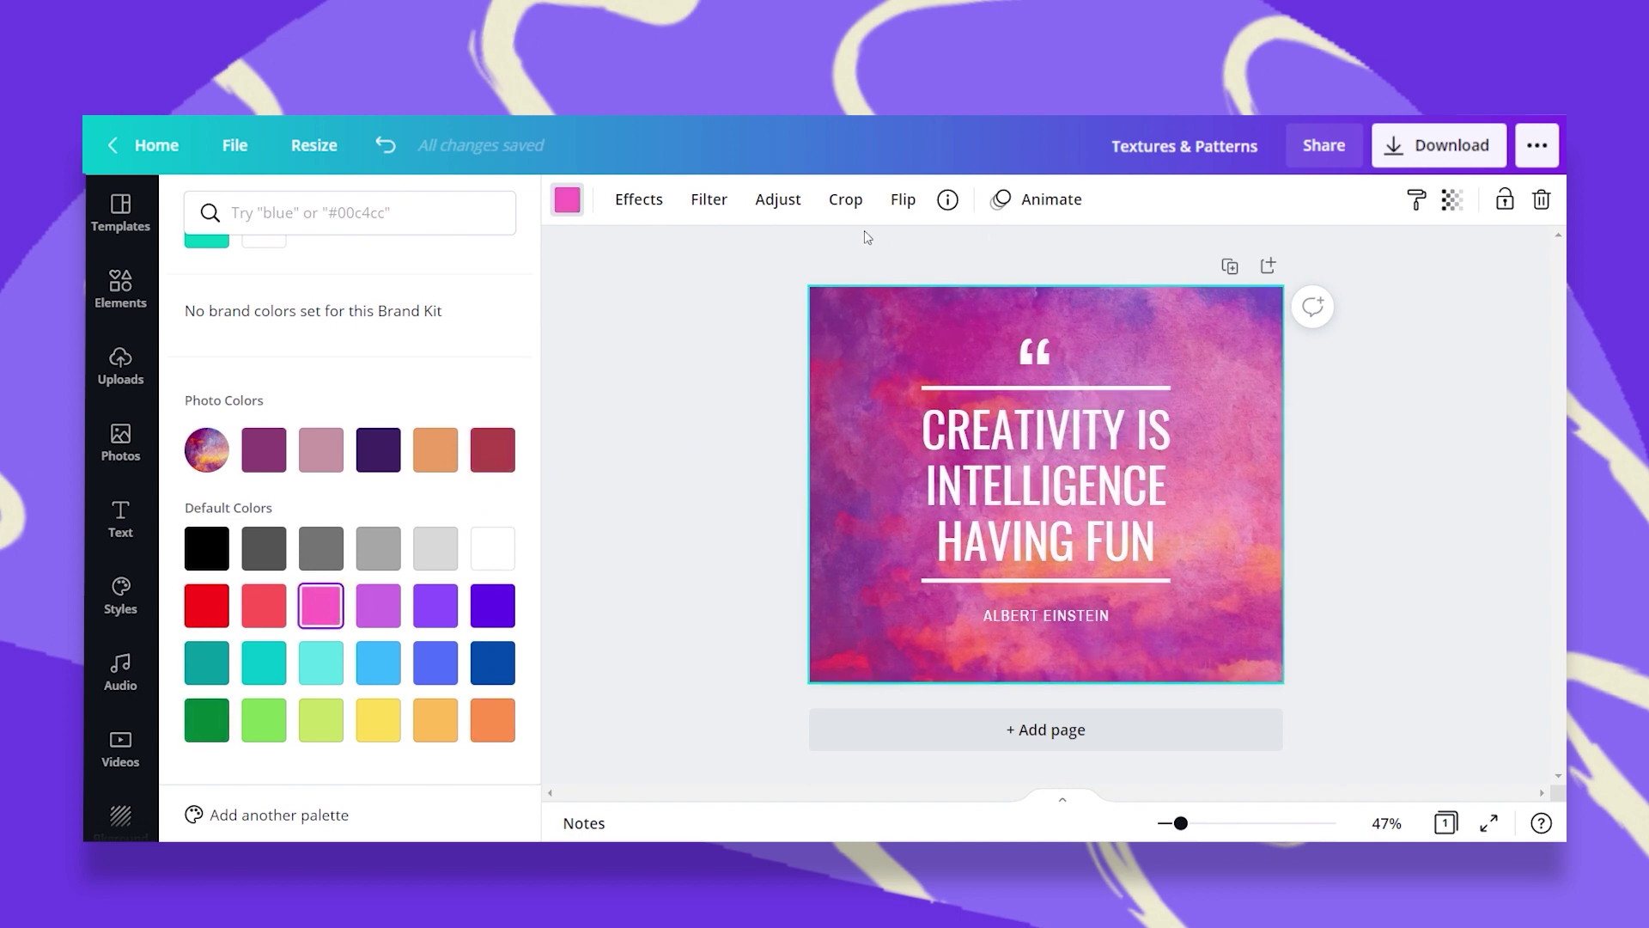
Set the watercolor background to brightness 41 and contrast 57, reduce blur, and add a vignette
left_click(780, 202)
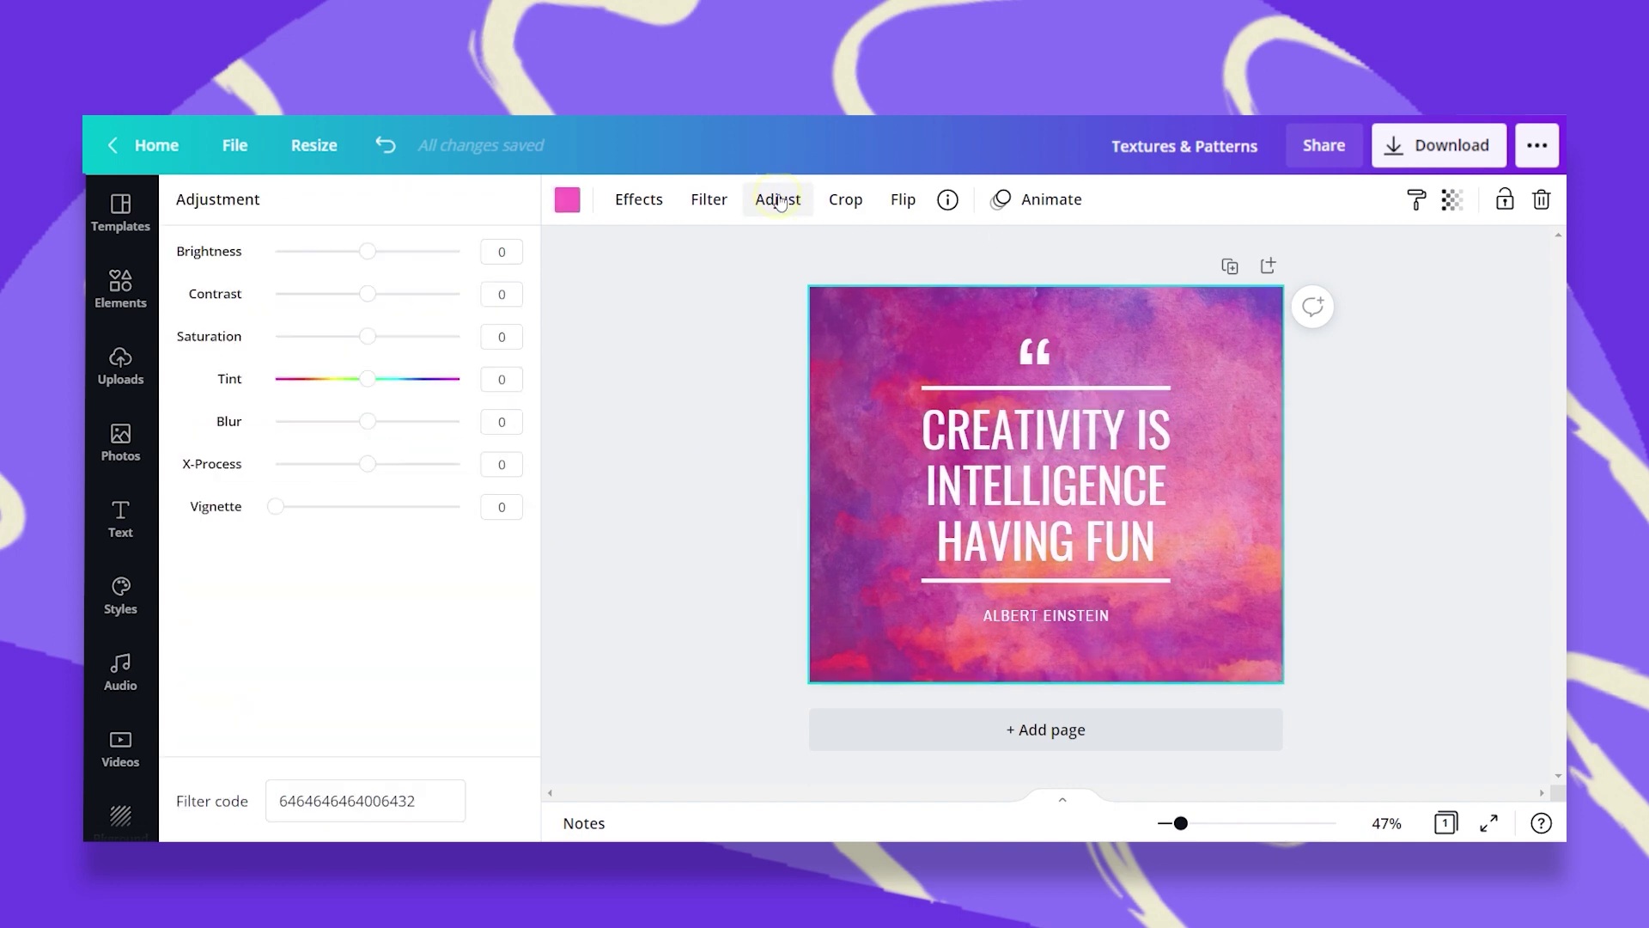
left_click_drag(367, 251, 418, 434)
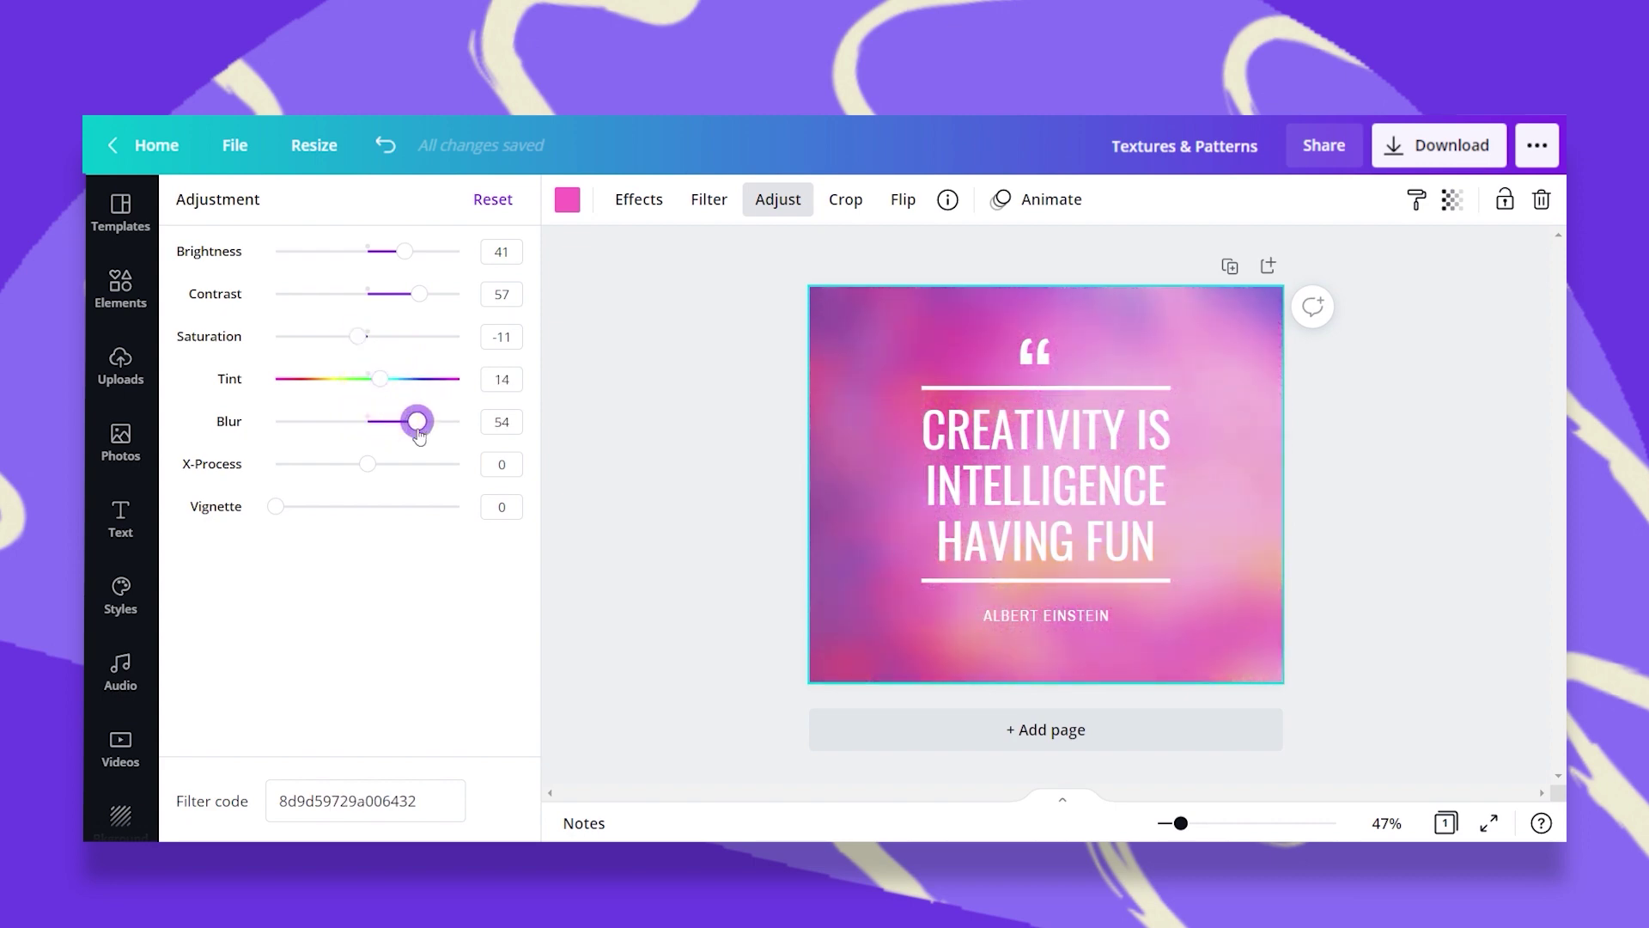
left_click_drag(419, 436, 370, 465)
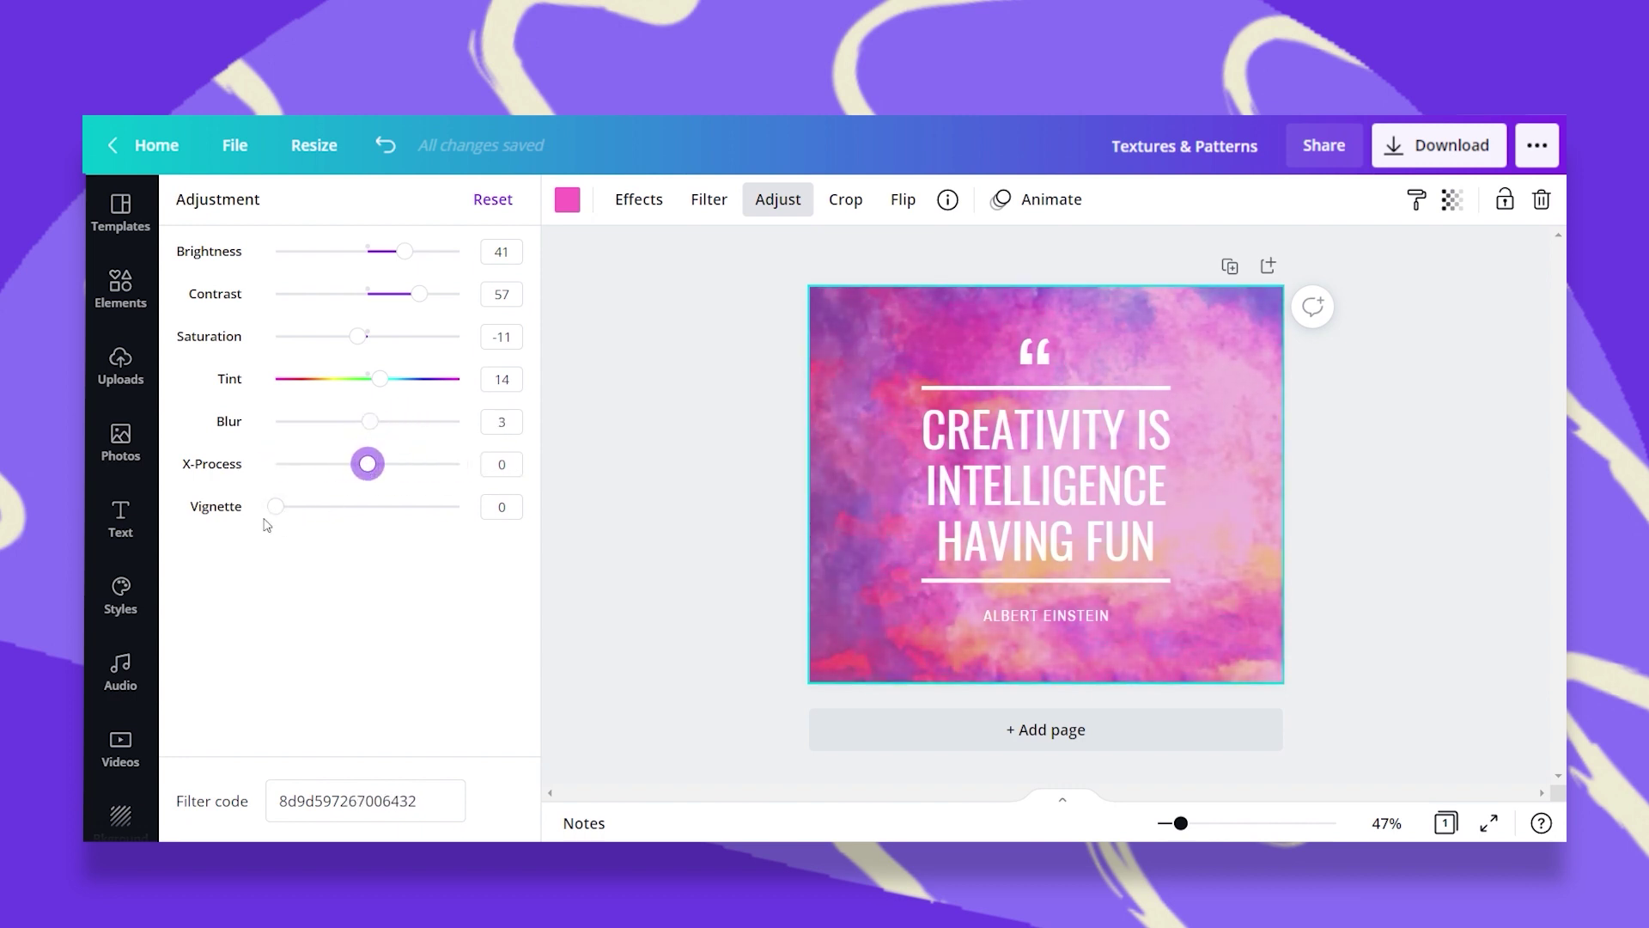
mouse_move(276, 507)
left_mouse_down()
mouse_move(415, 509)
mouse_move(296, 509)
left_mouse_up()
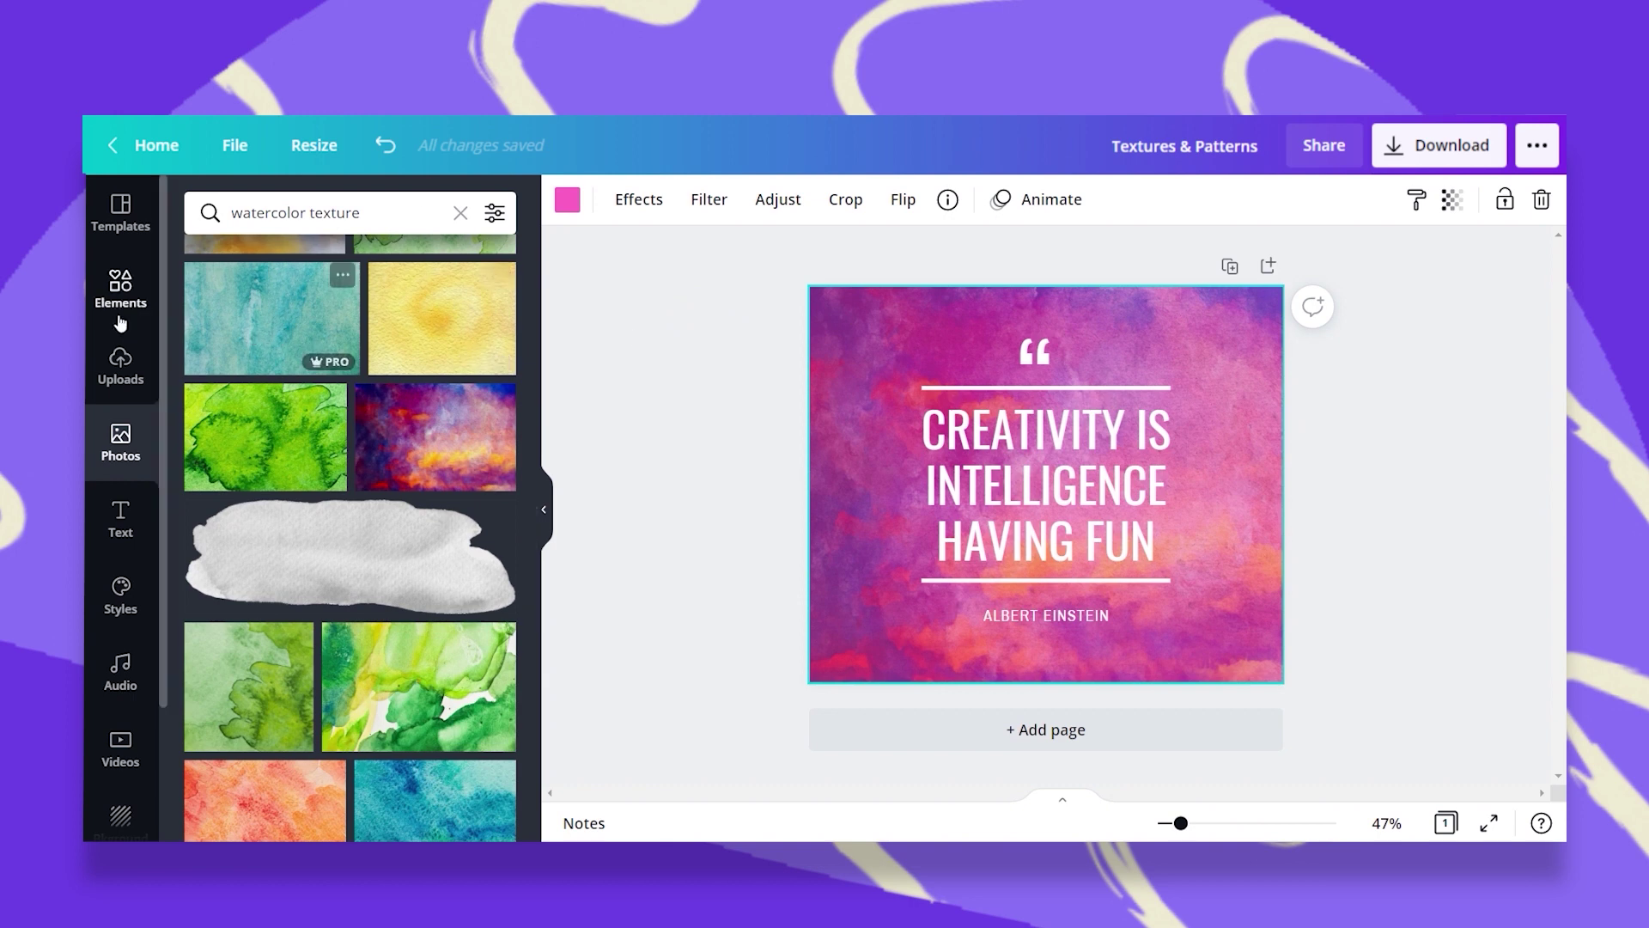
Browse watercolor texture results in Elements, filtered to Graphics
left_click_drag(366, 213, 154, 219)
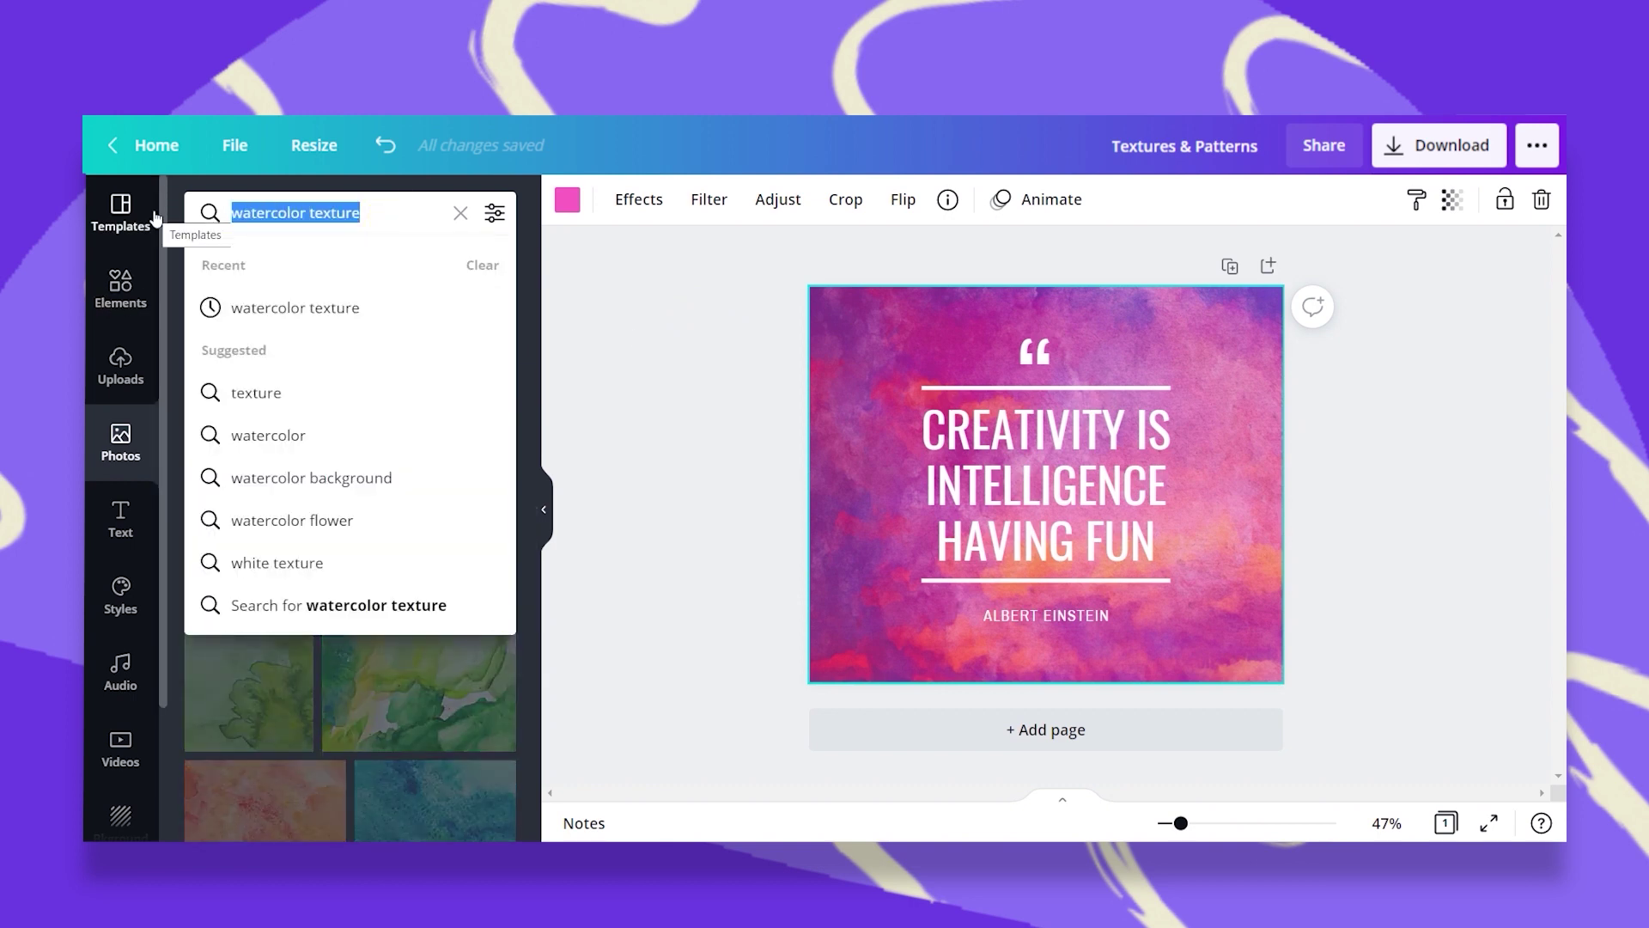
left_click(119, 286)
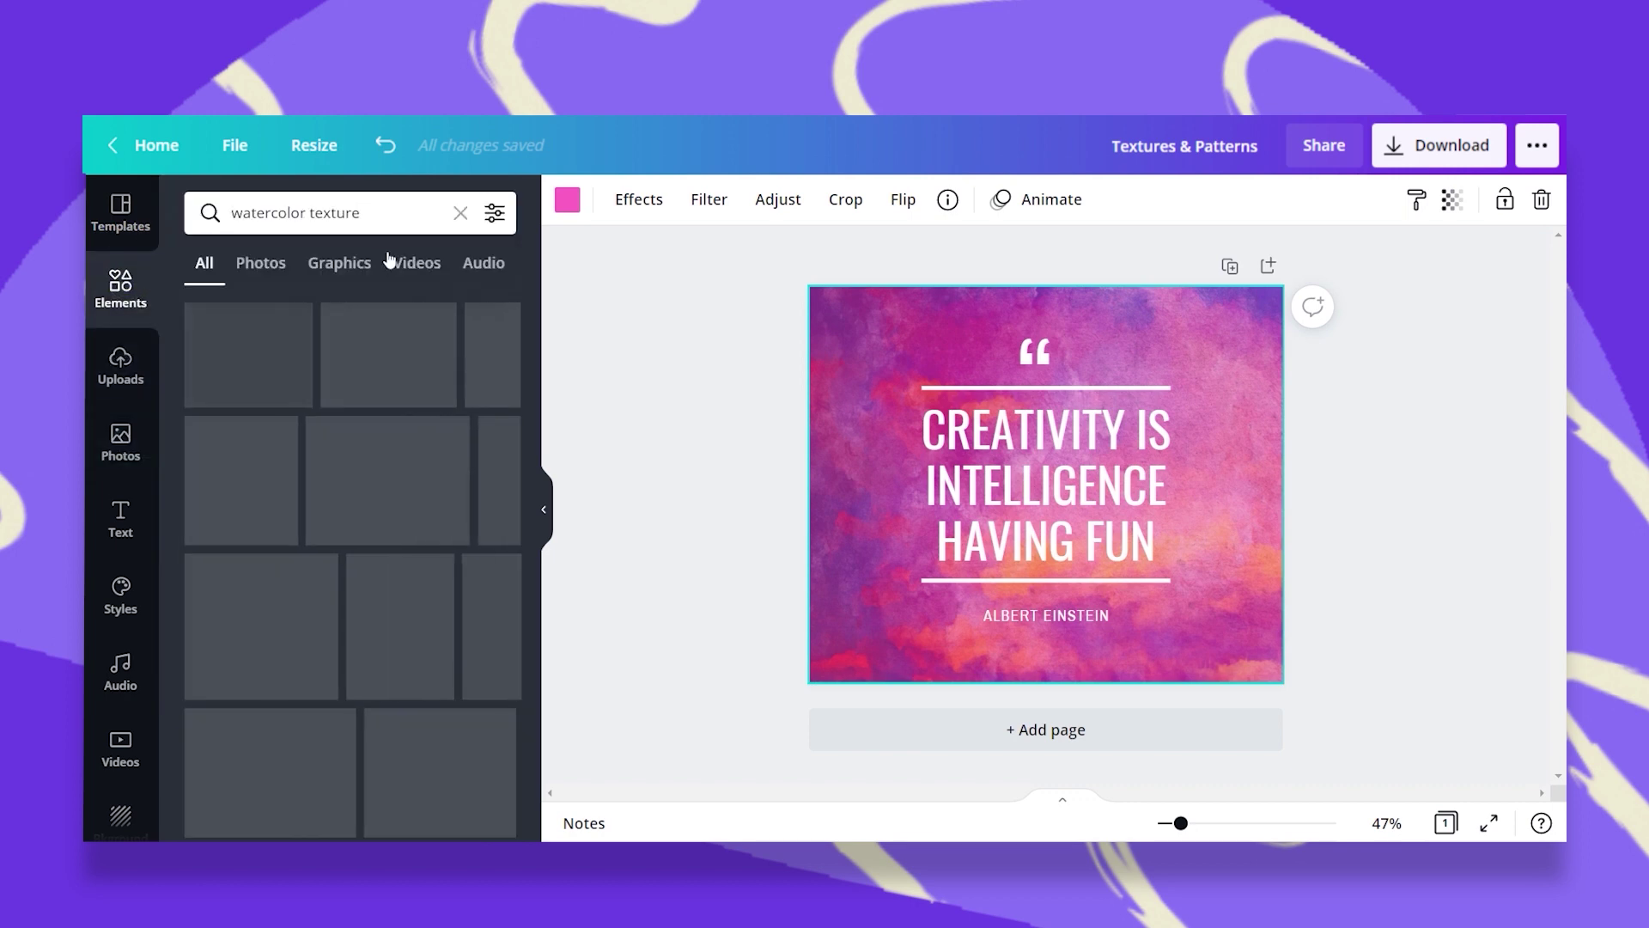
left_click(363, 260)
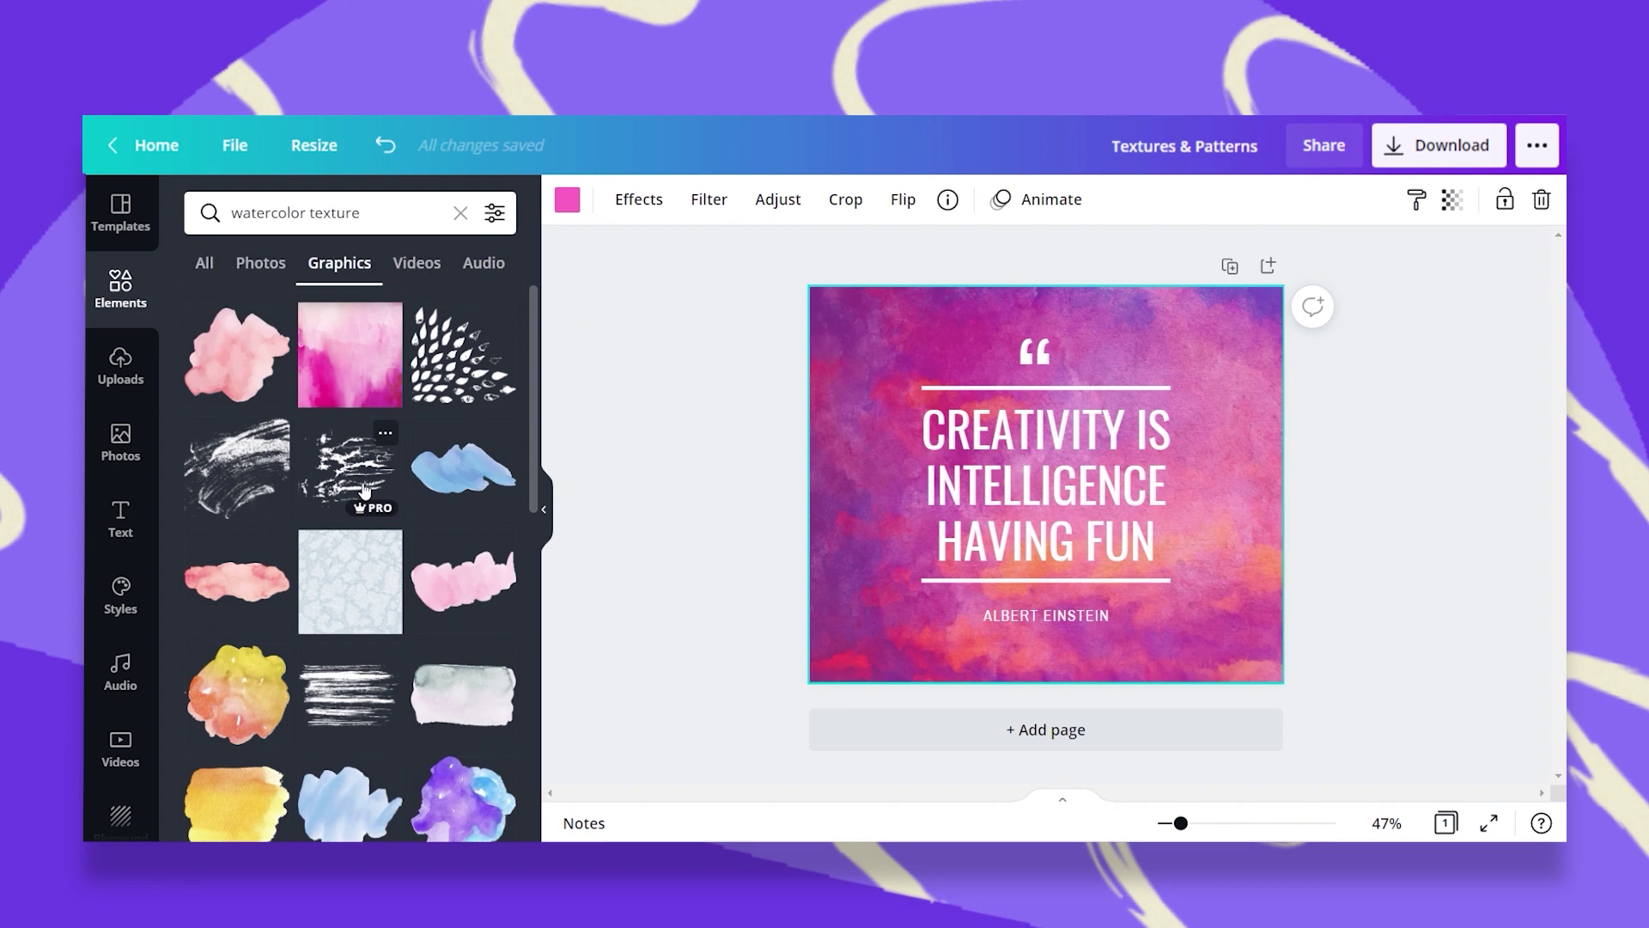
scroll(364, 489, "down", 1)
scroll(364, 490, "down", 3)
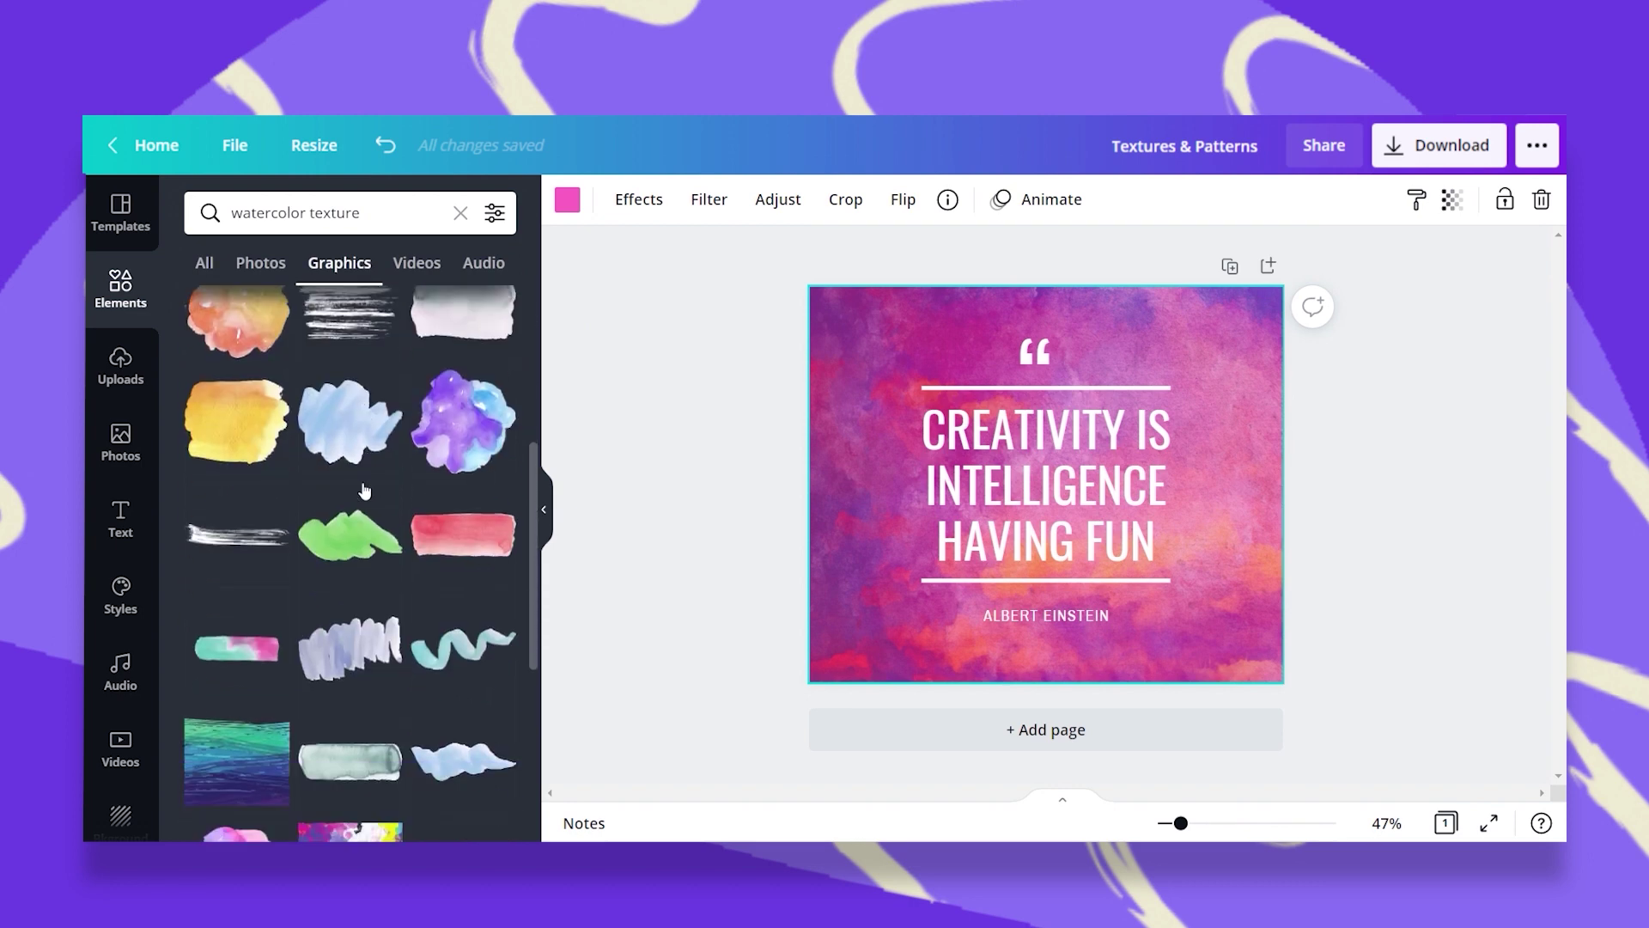
Delete the watercolour image and the pink fill, leaving a plain white page
key("Delete")
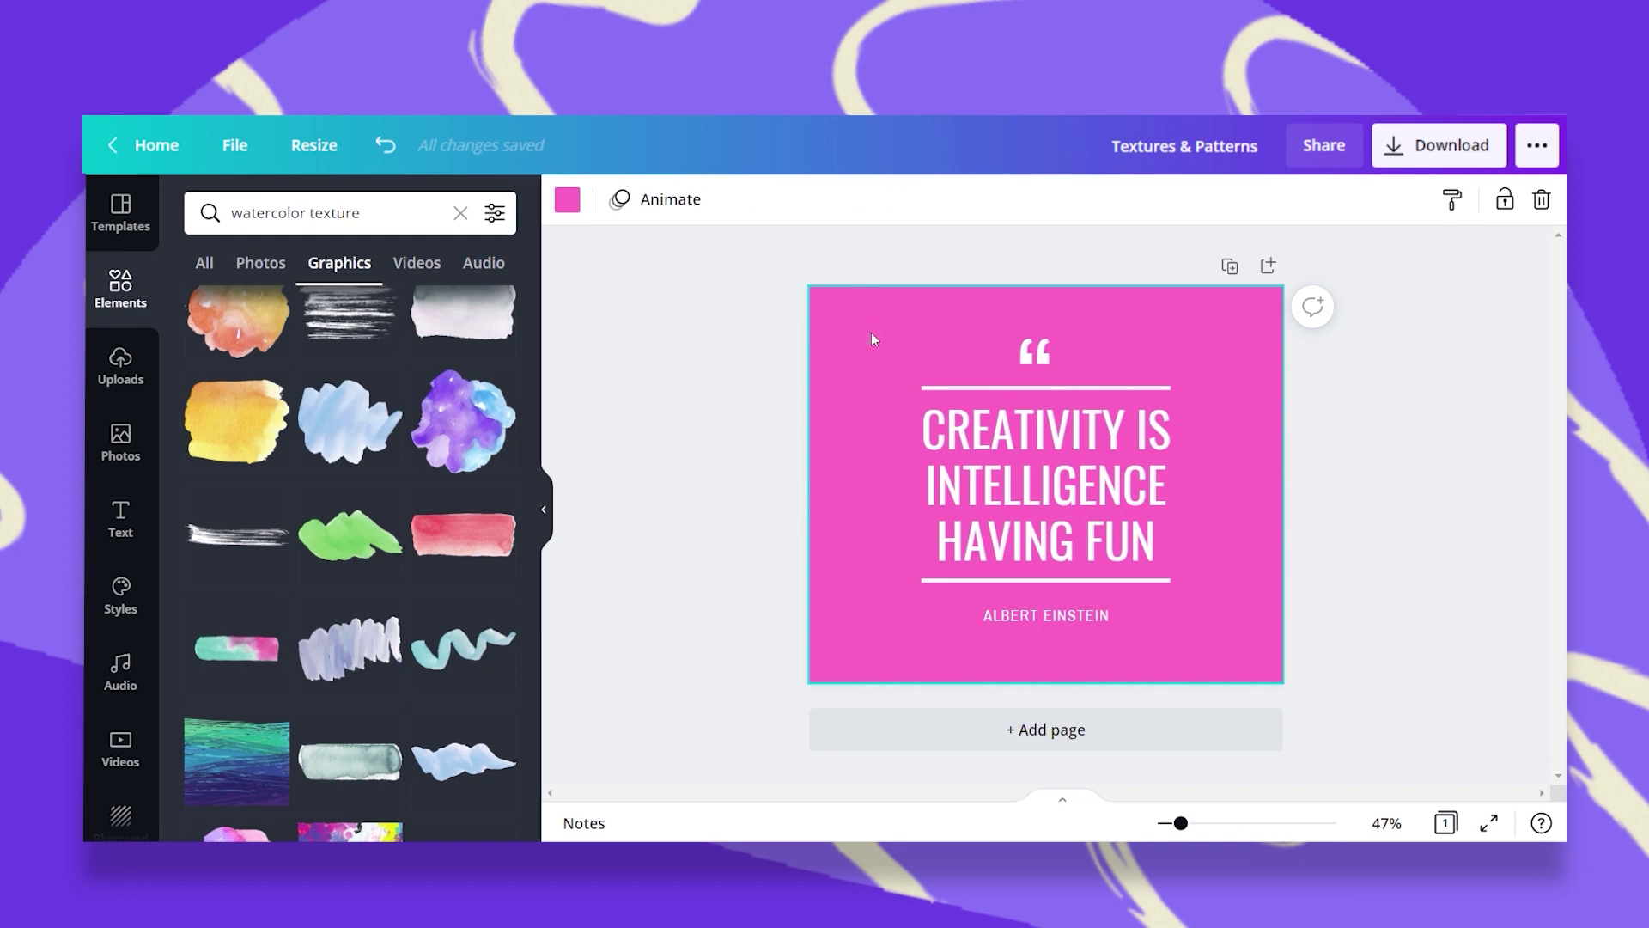
key("Delete")
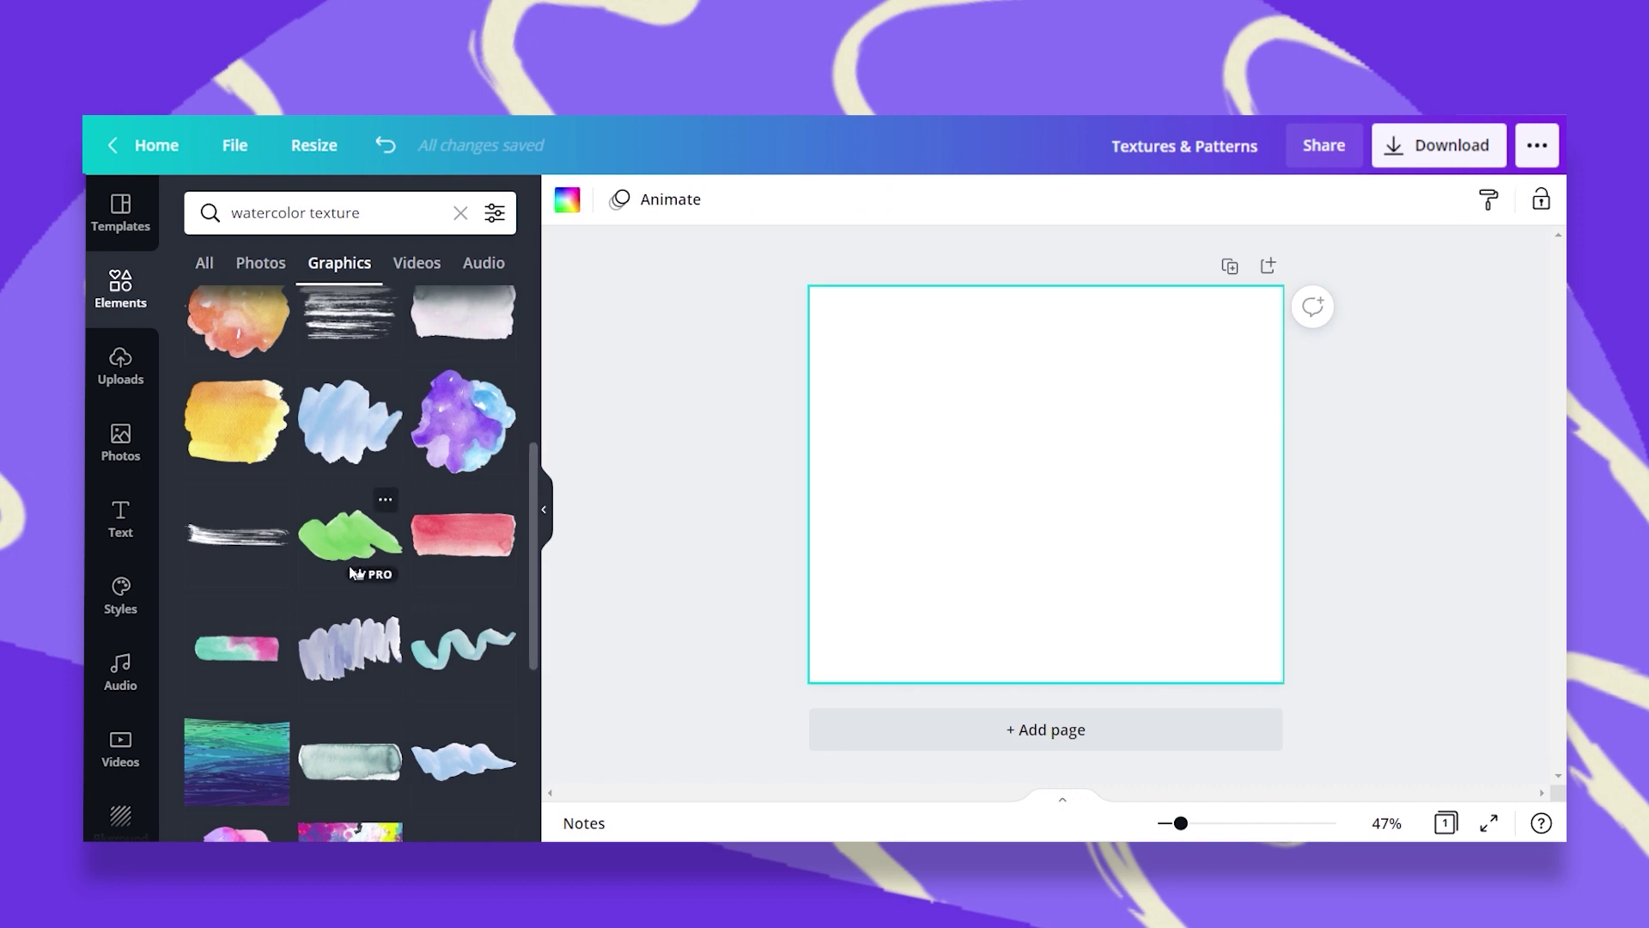
scroll(350, 573, "down", 1)
scroll(350, 573, "down", 1)
scroll(351, 573, "down", 2)
left_click(350, 487)
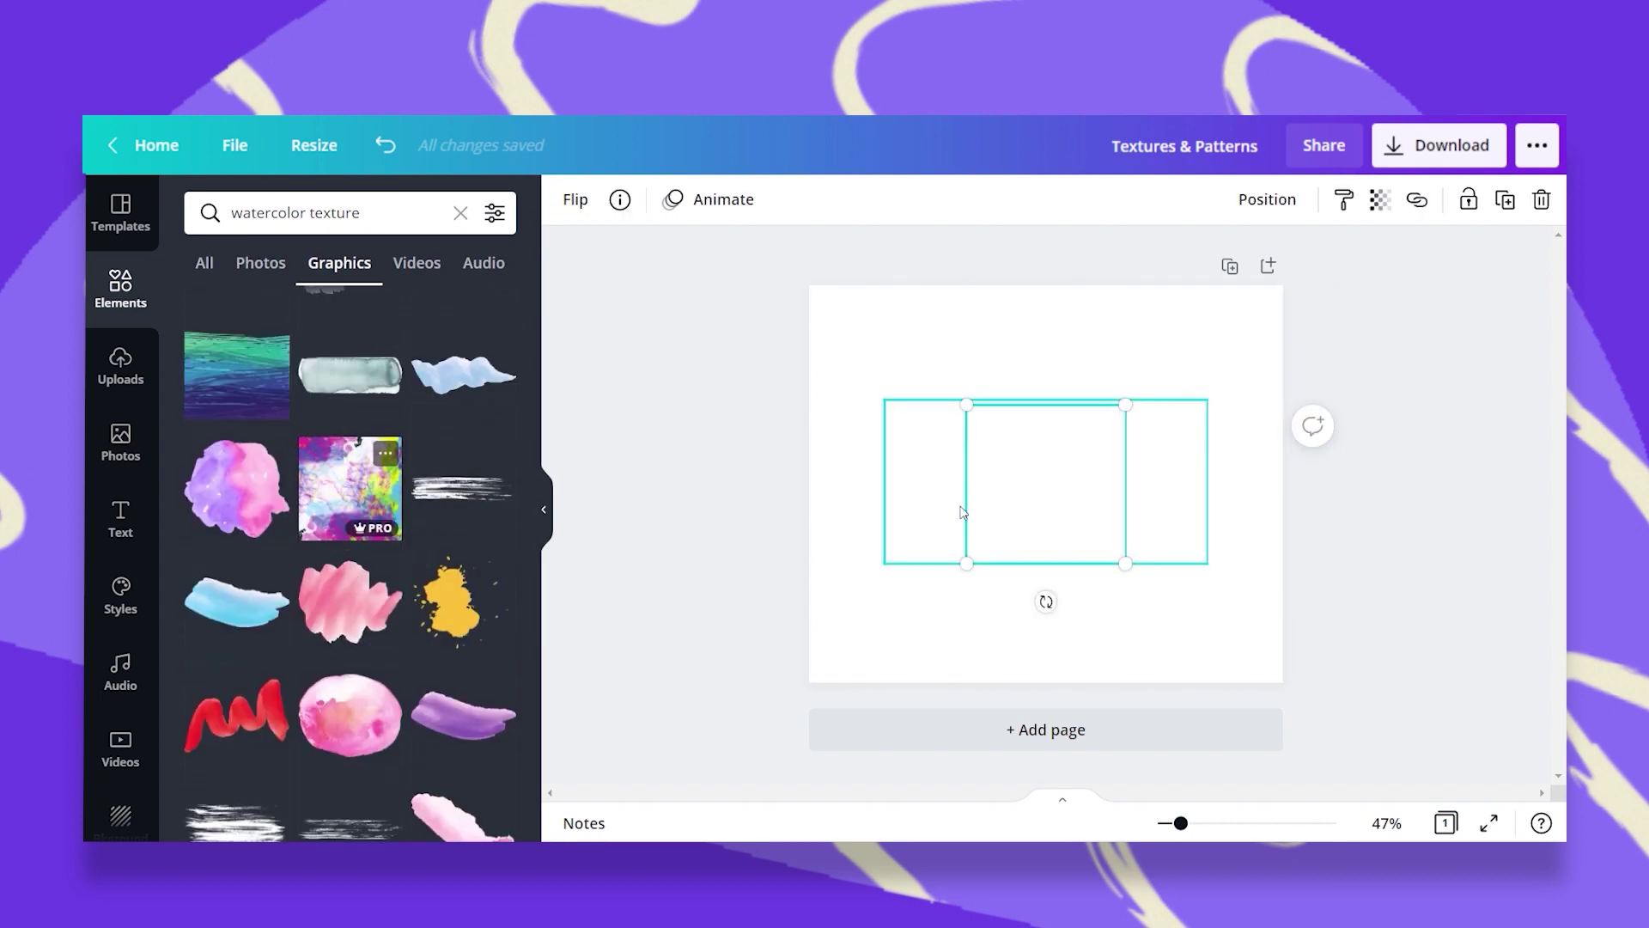
left_click_drag(1005, 482, 841, 367)
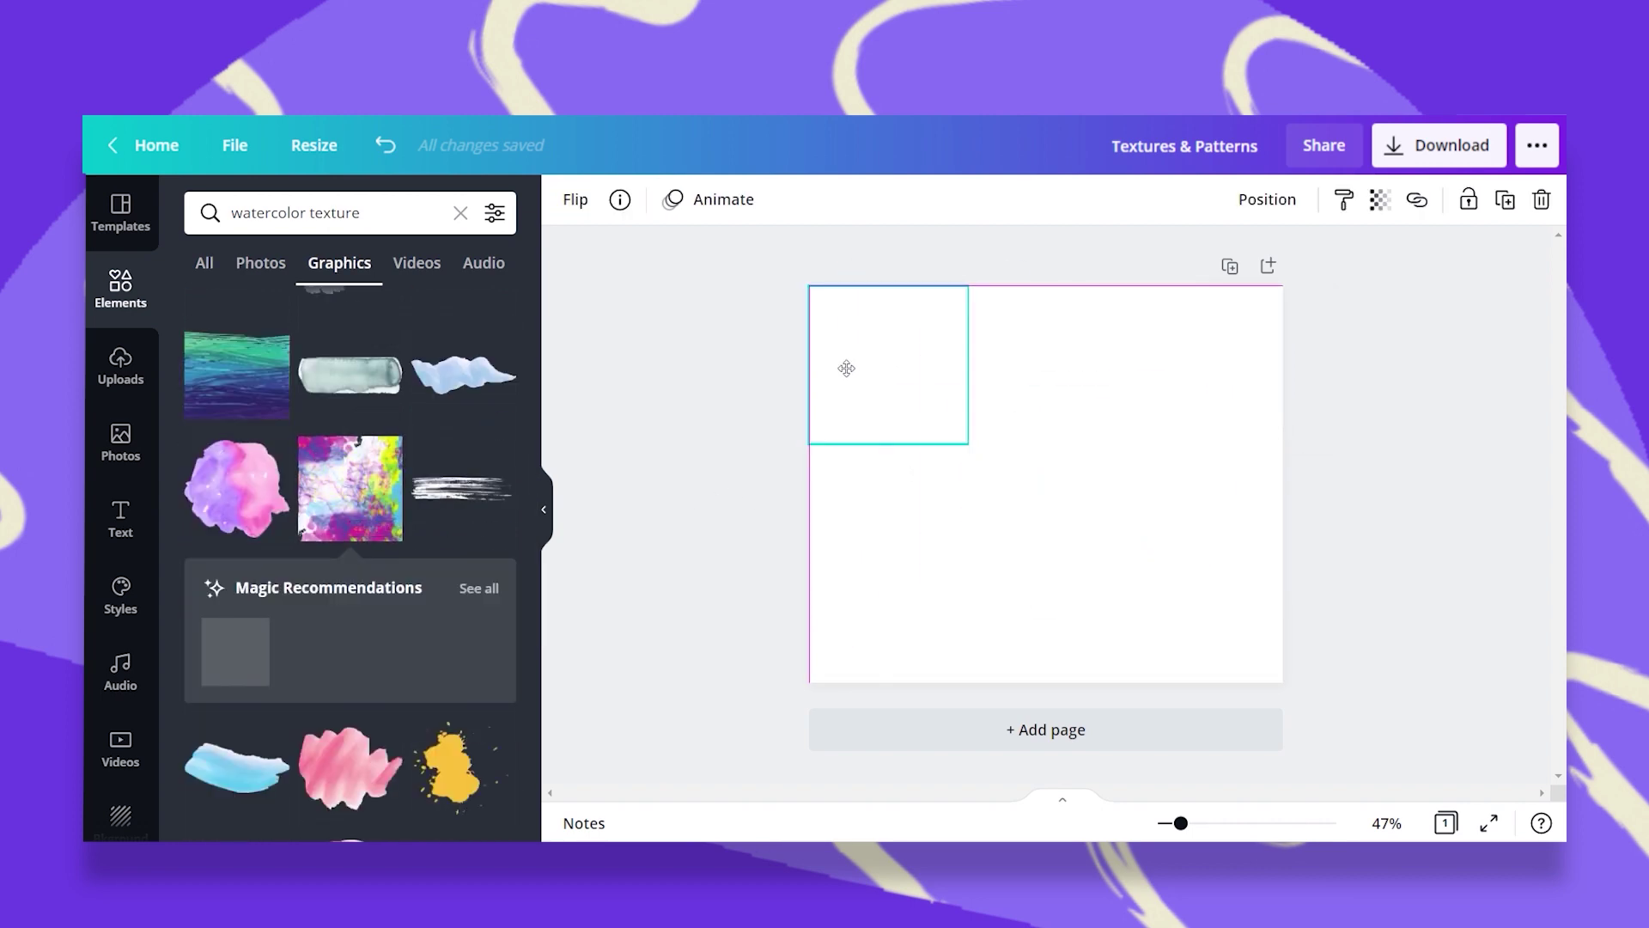
left_click_drag(965, 444, 1336, 743)
left_click(1268, 200)
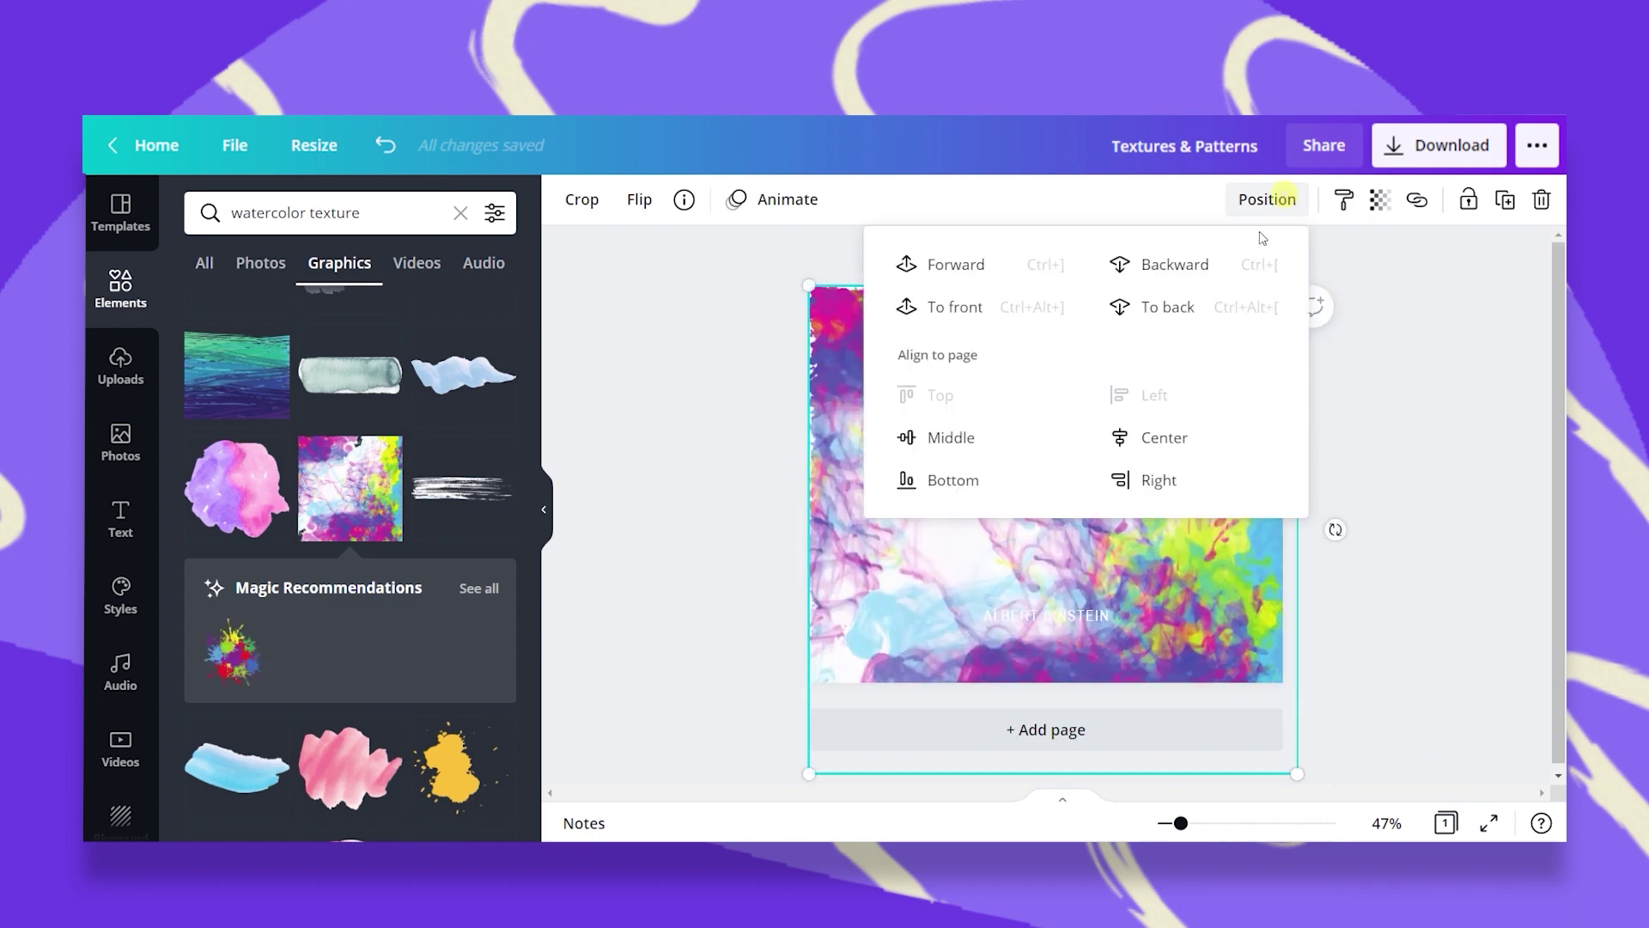
left_click(1203, 307)
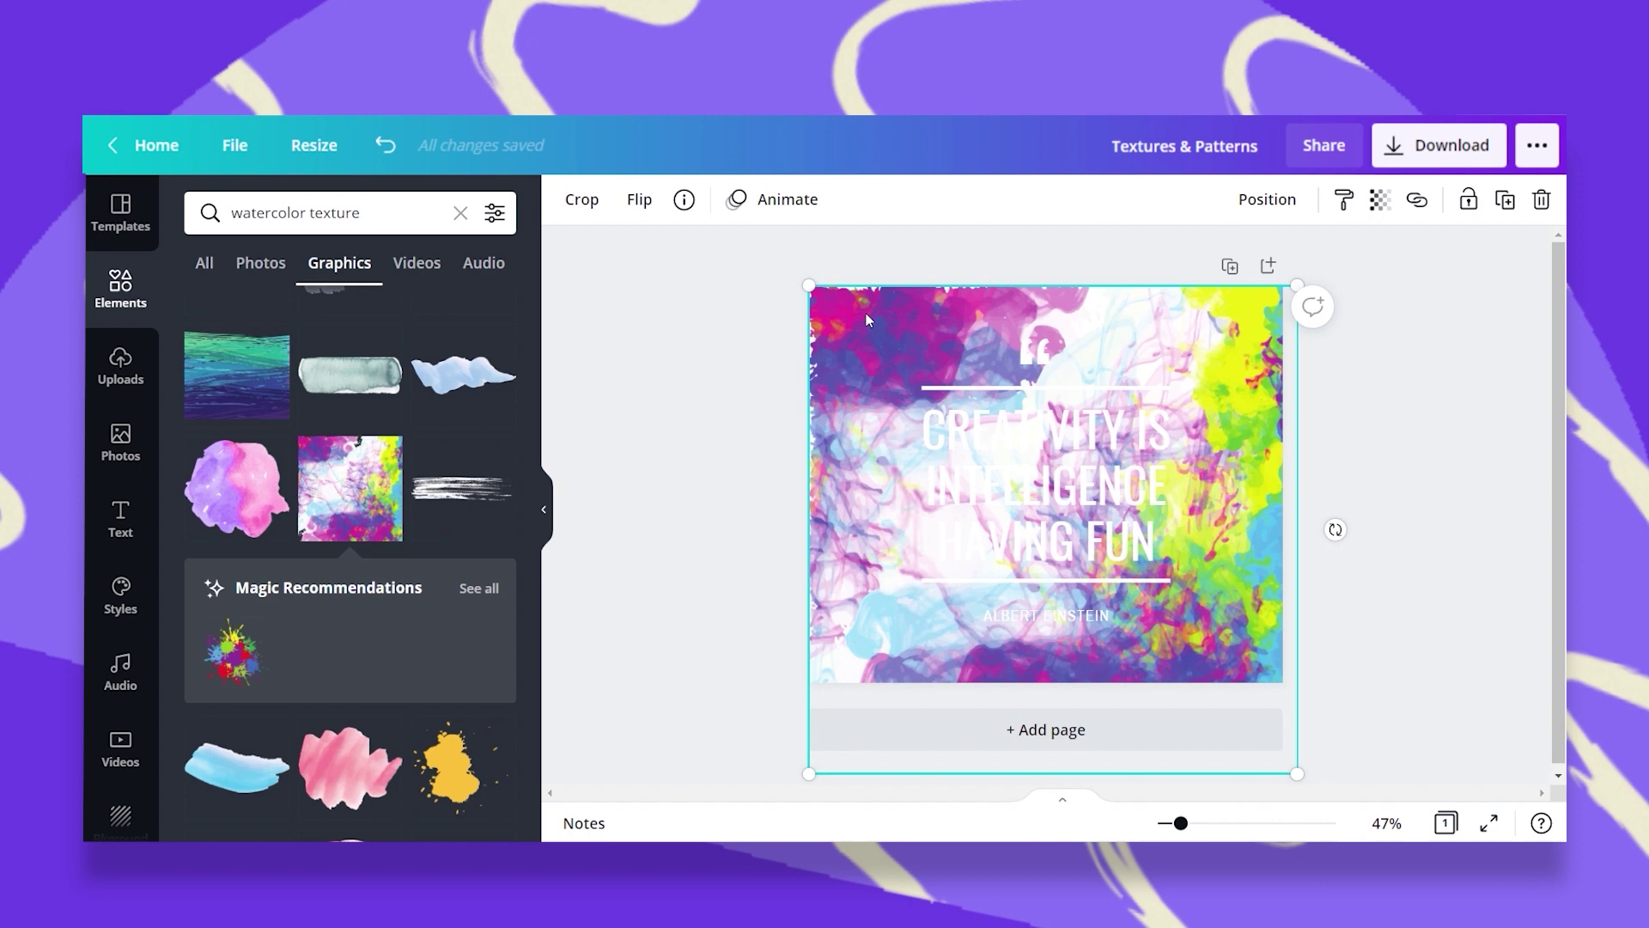
key("Delete")
scroll(447, 310, "down", 5)
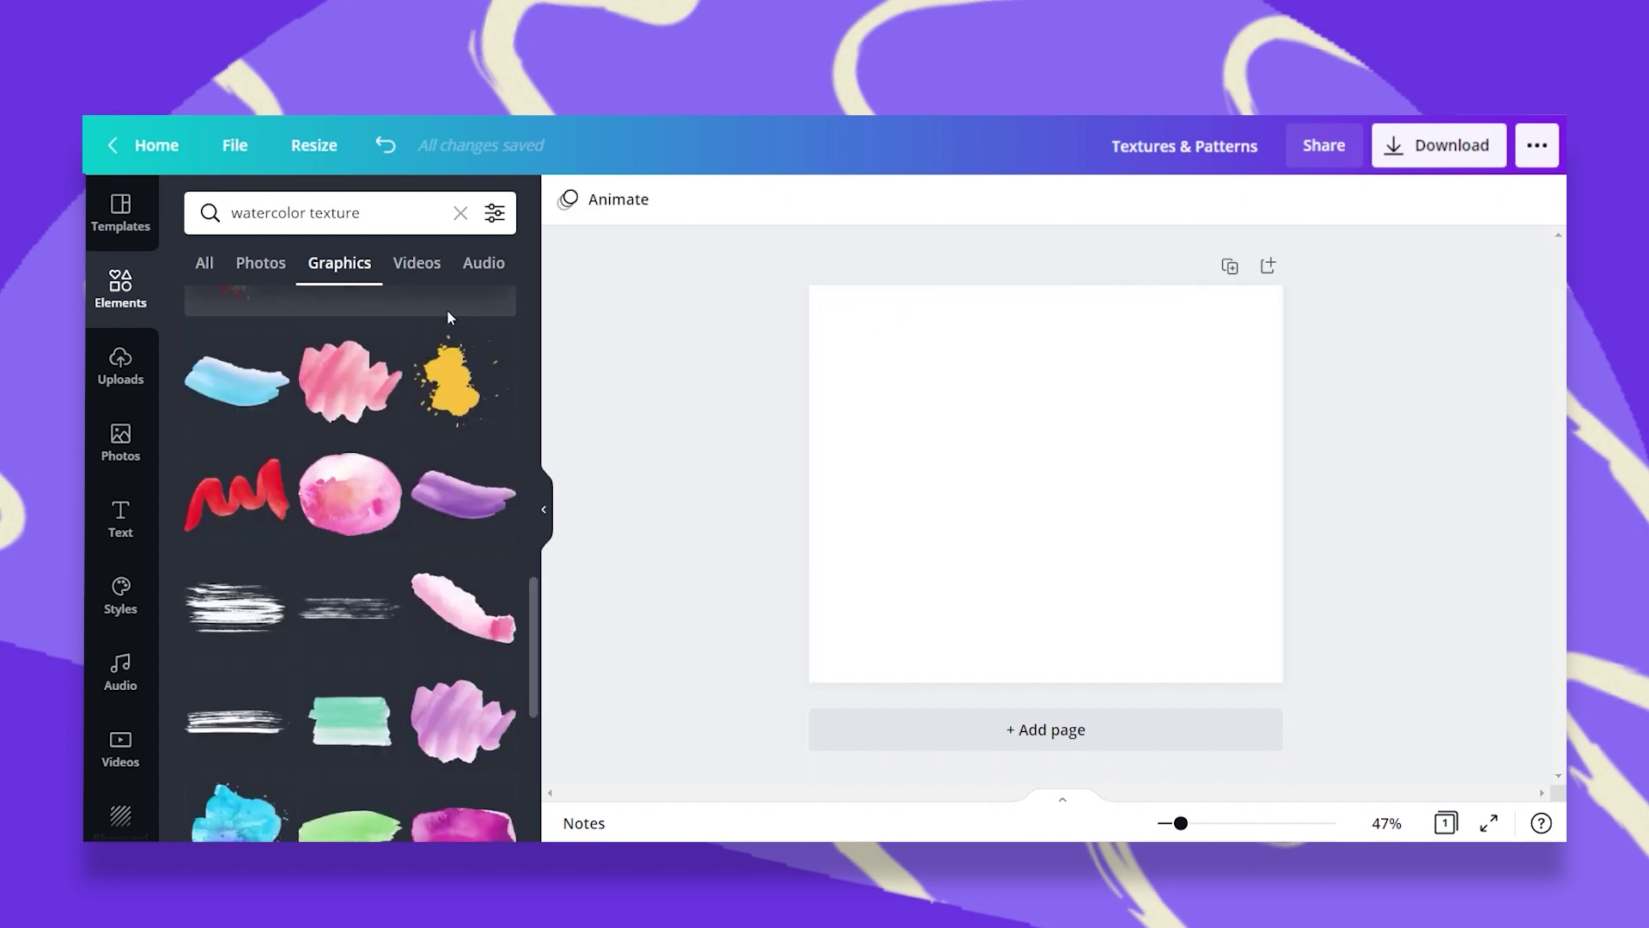
Add the blue watercolour blob graphic and stretch it to fill the page
scroll(446, 317, "down", 2)
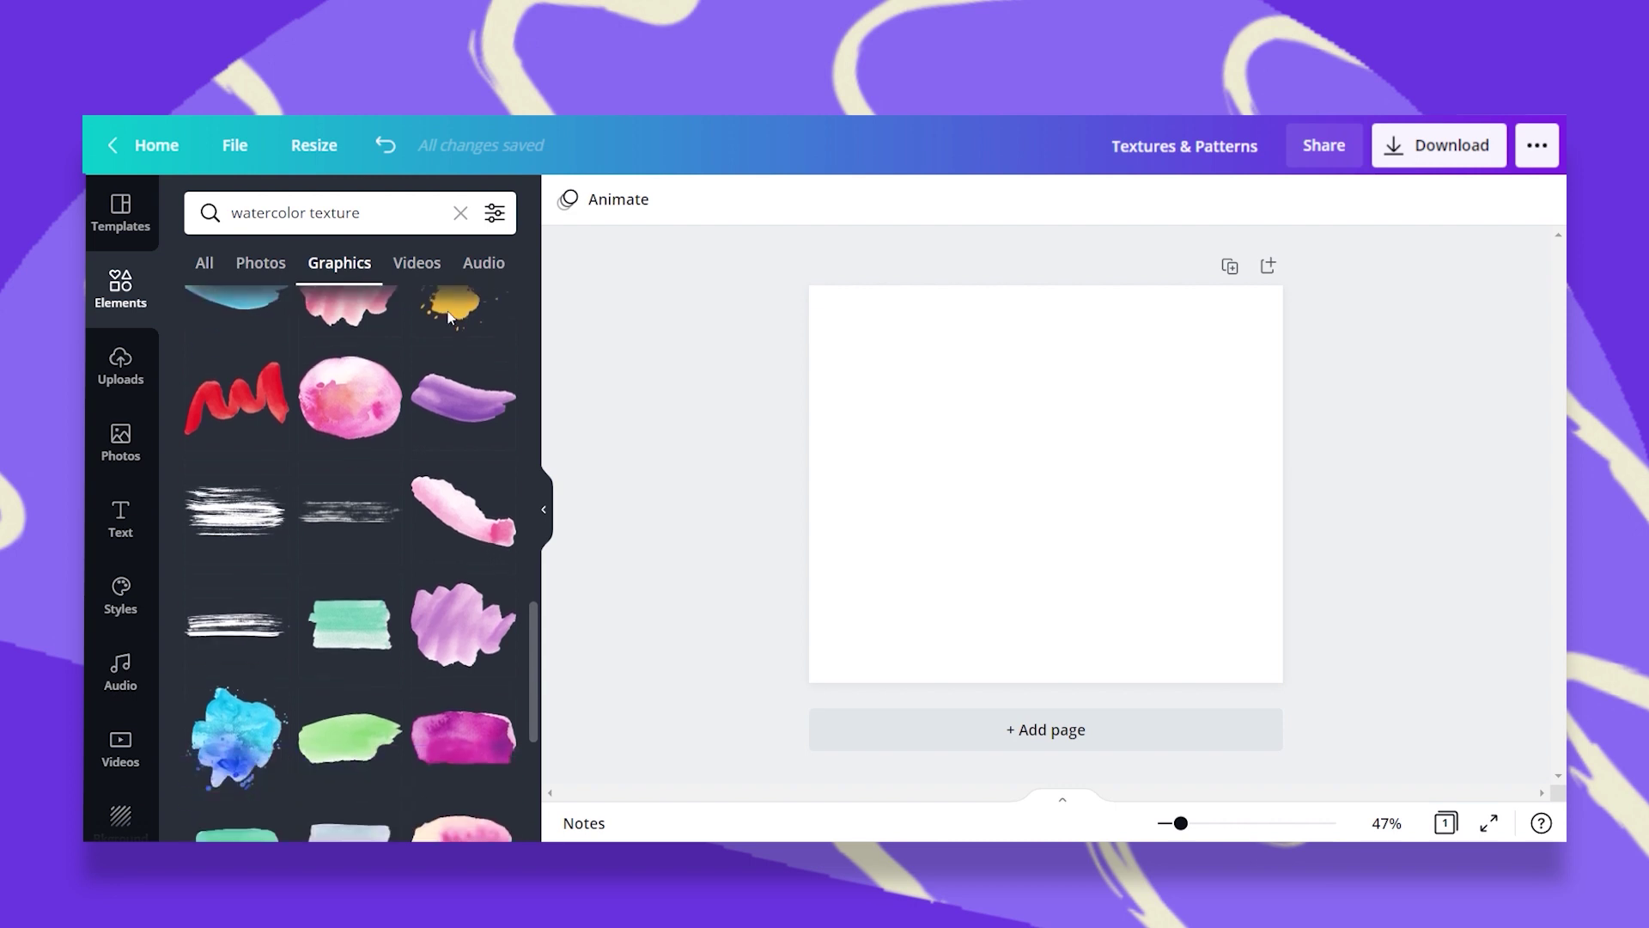
left_click(221, 752)
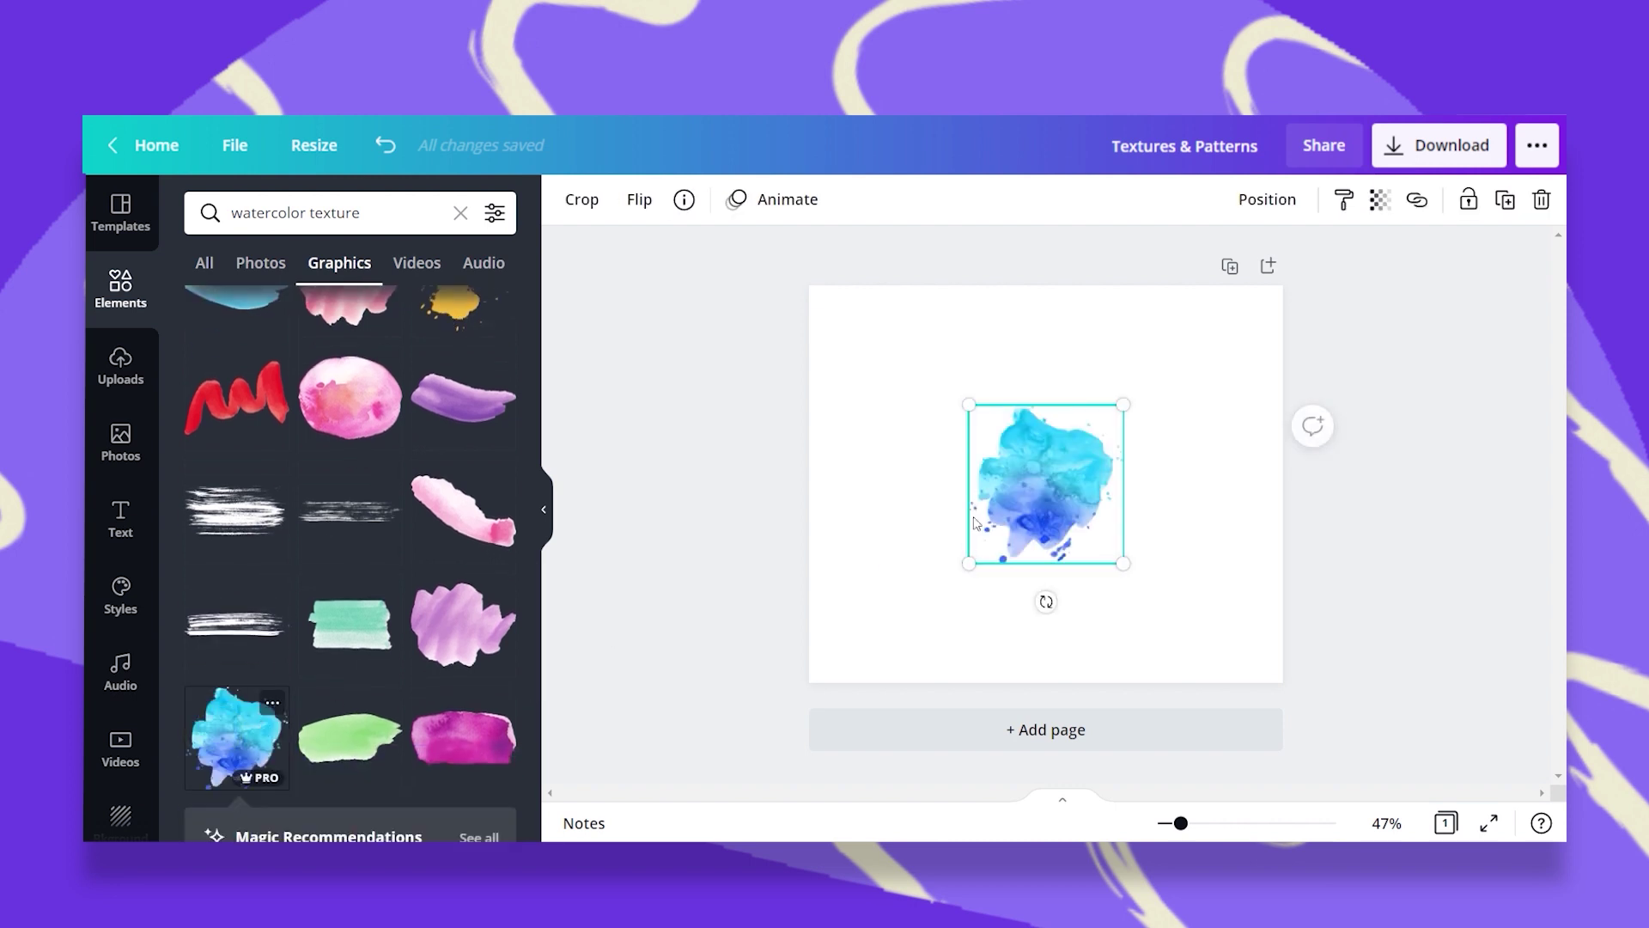
left_click_drag(1119, 406, 1351, 225)
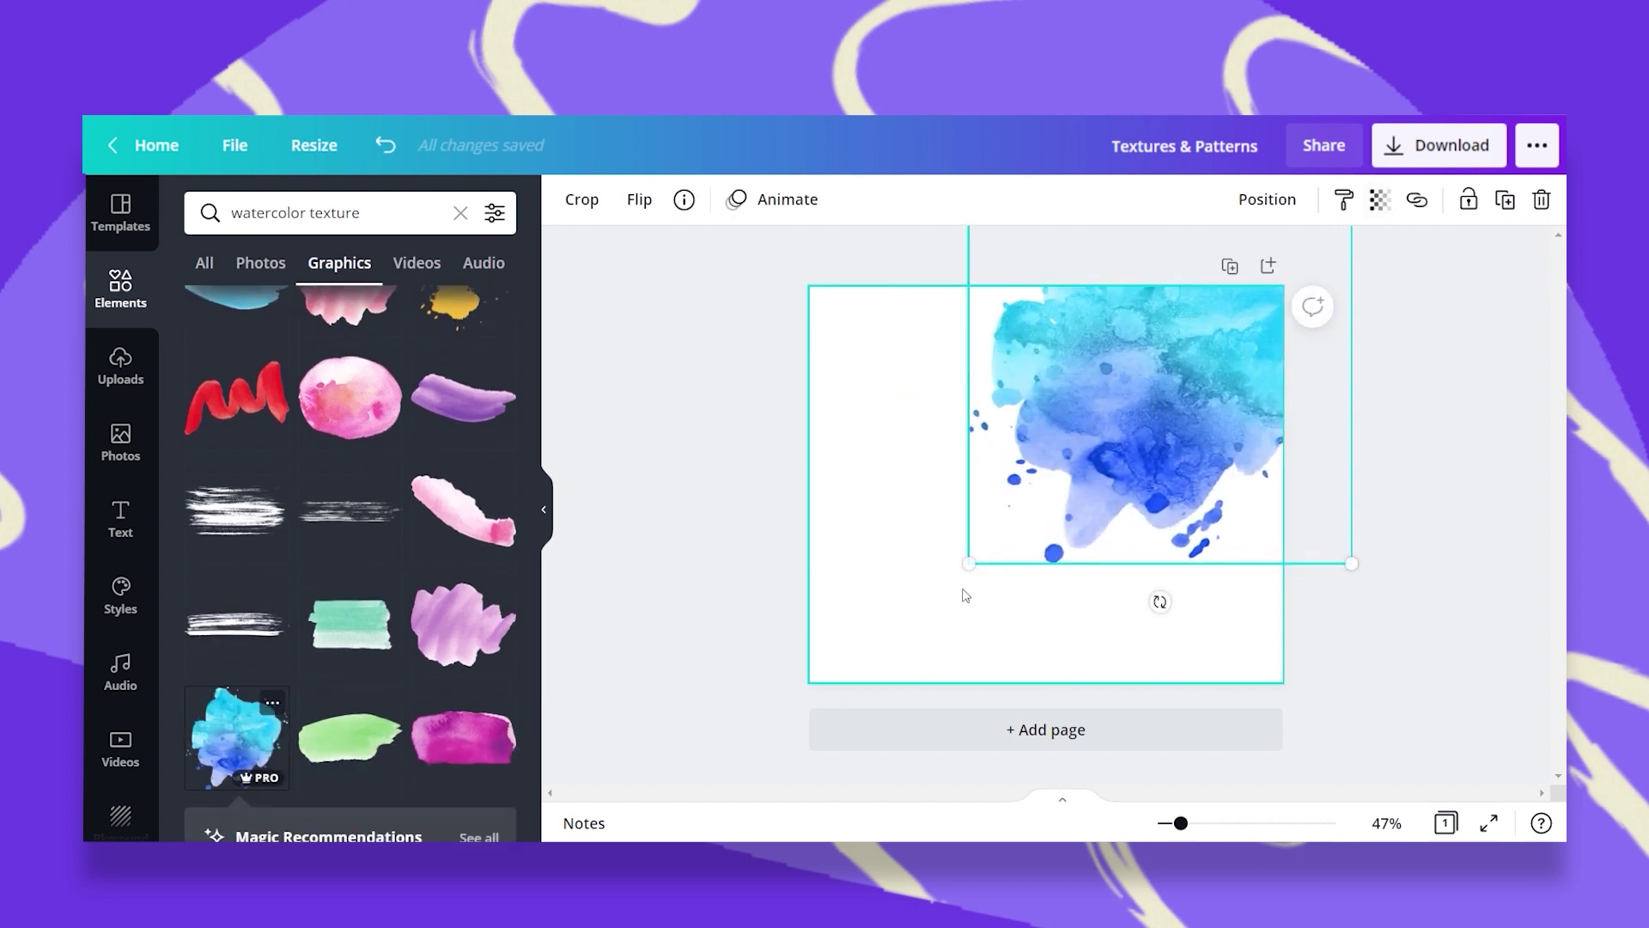
left_click_drag(969, 563, 787, 753)
Send the blue watercolour behind the quote text and adjust its transparency
left_click(1303, 213)
left_click(1224, 311)
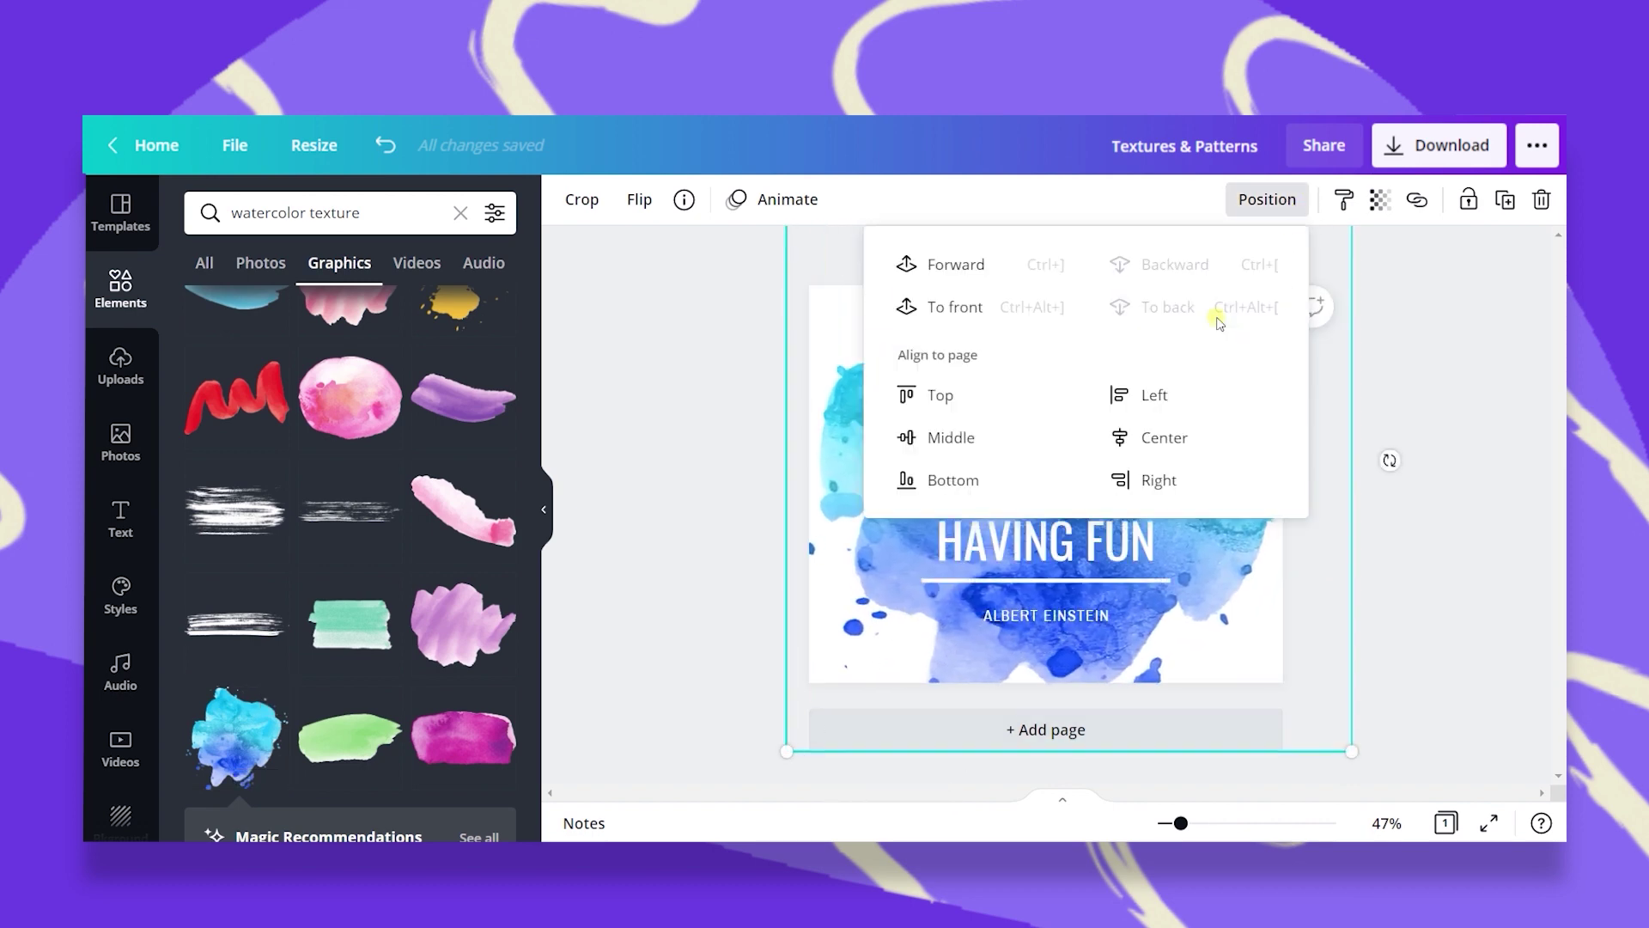
left_click(1426, 455)
left_click(1381, 199)
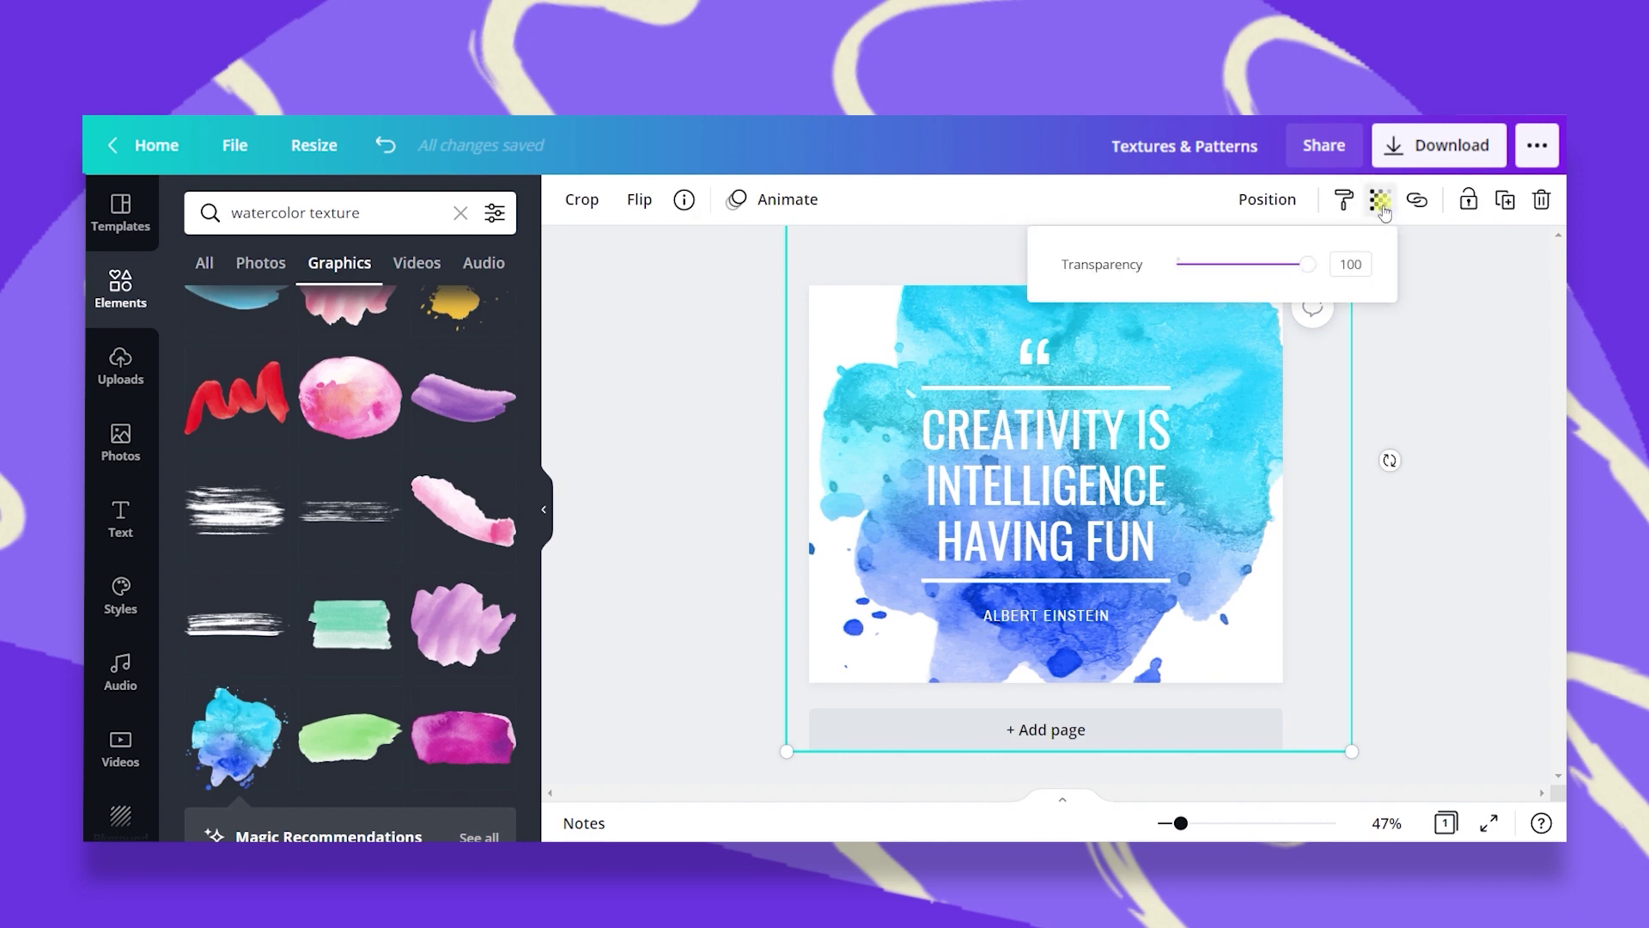
left_click_drag(1307, 266, 1228, 267)
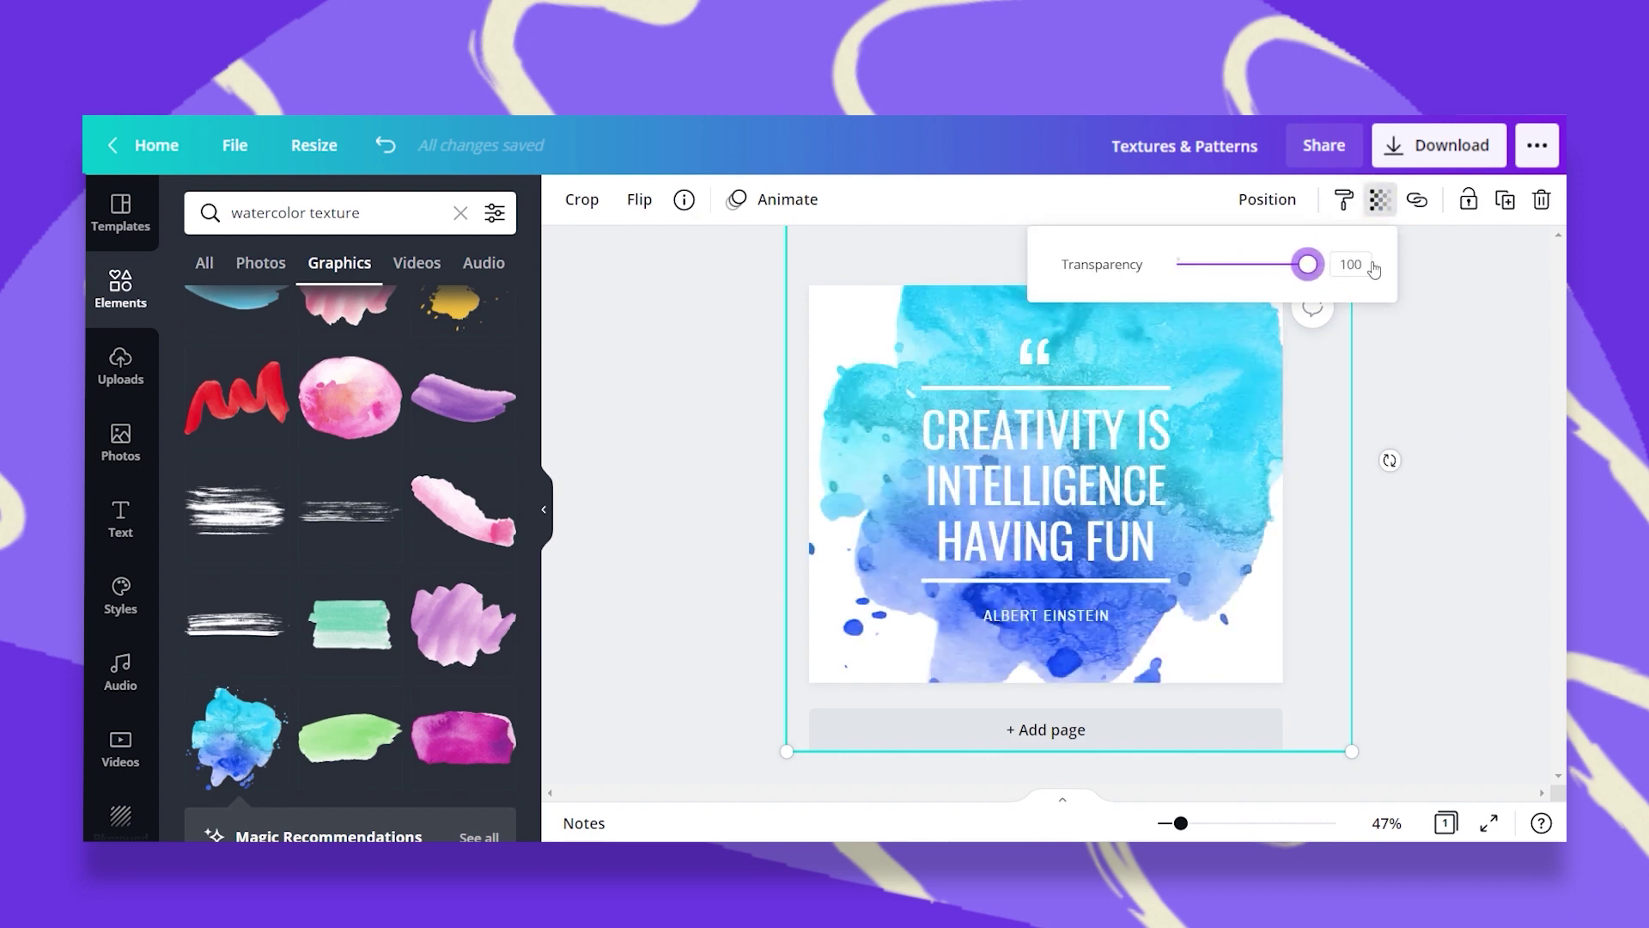
left_click(1479, 344)
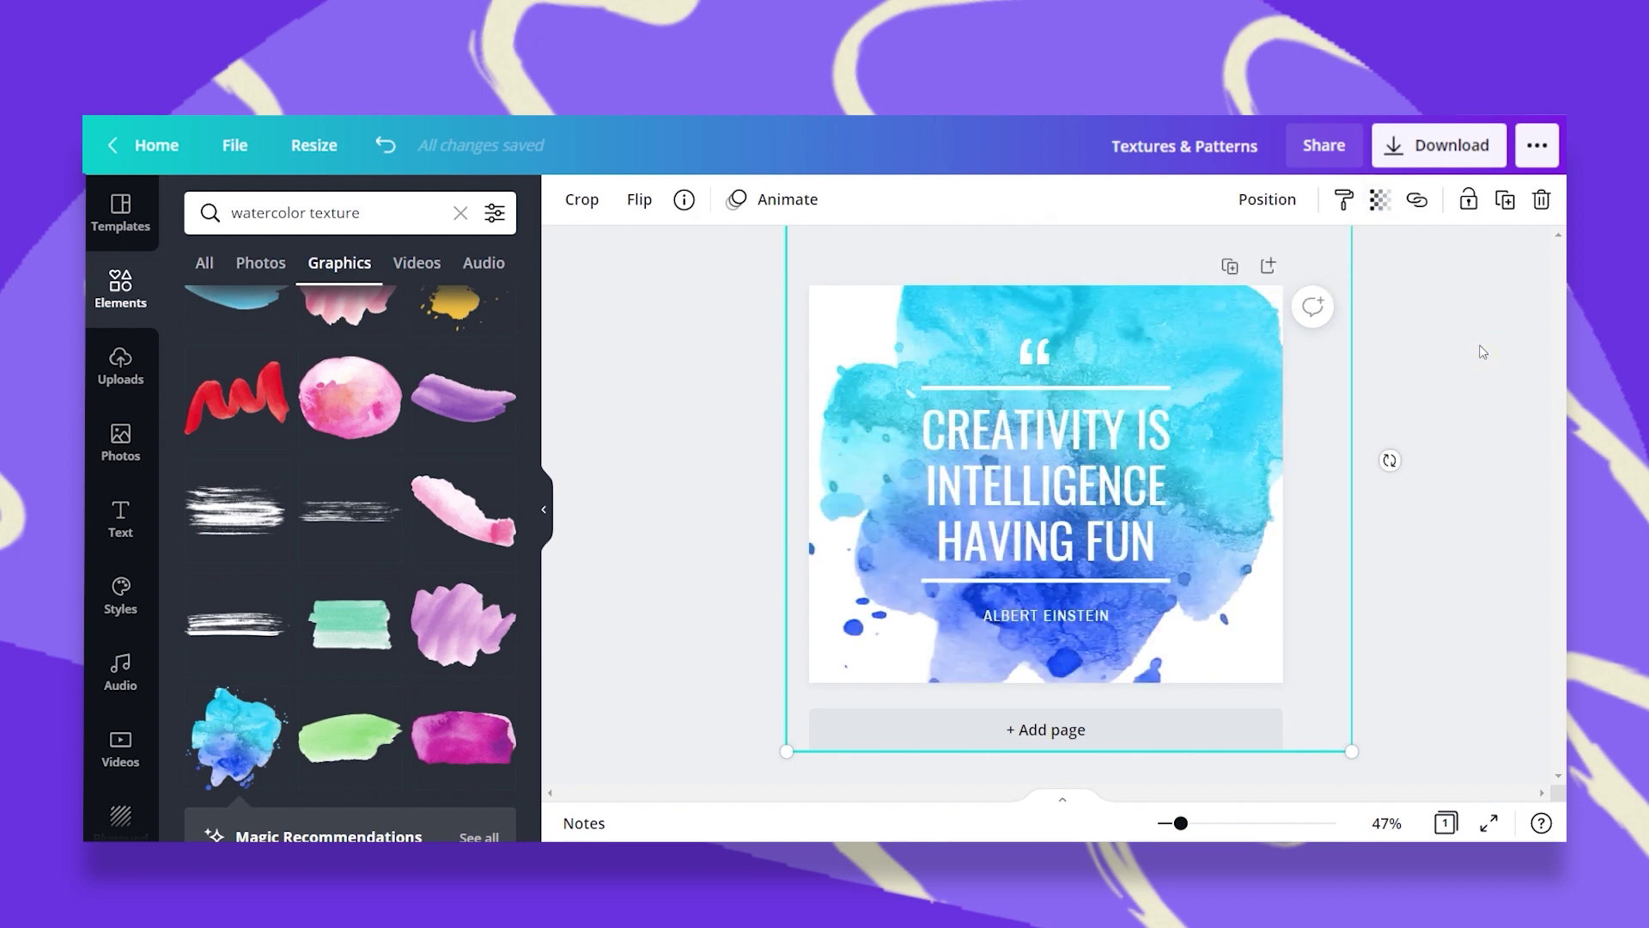
Search stock photos for 'noise texture'
left_click(120, 443)
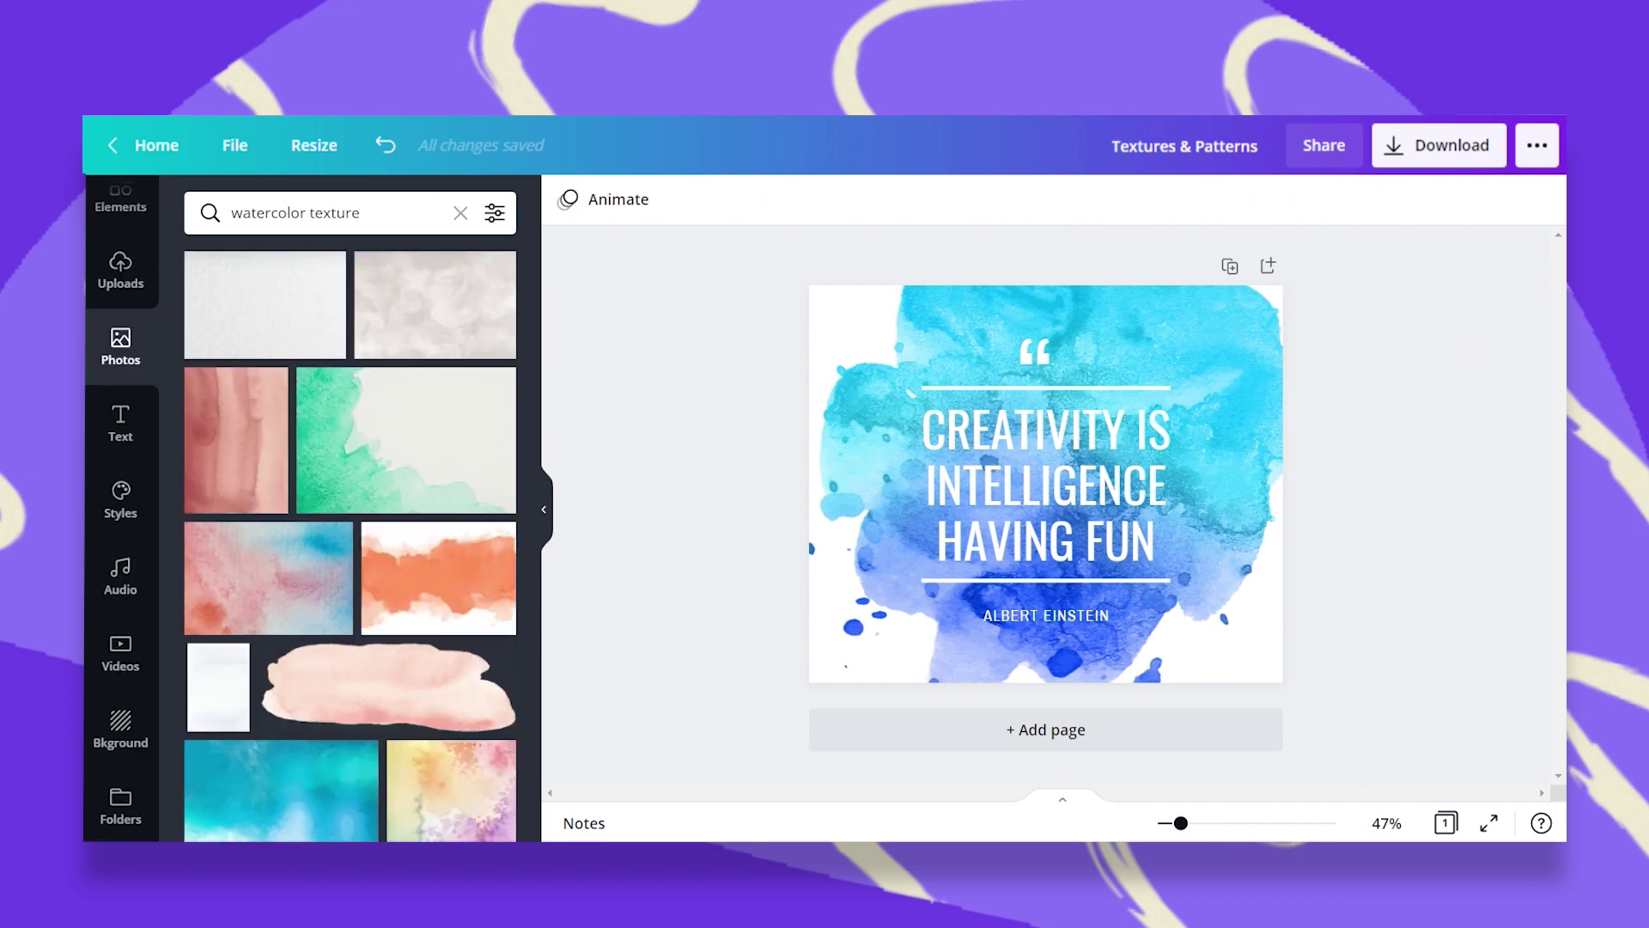
left_click_drag(451, 222, 242, 216)
key("BackSpace")
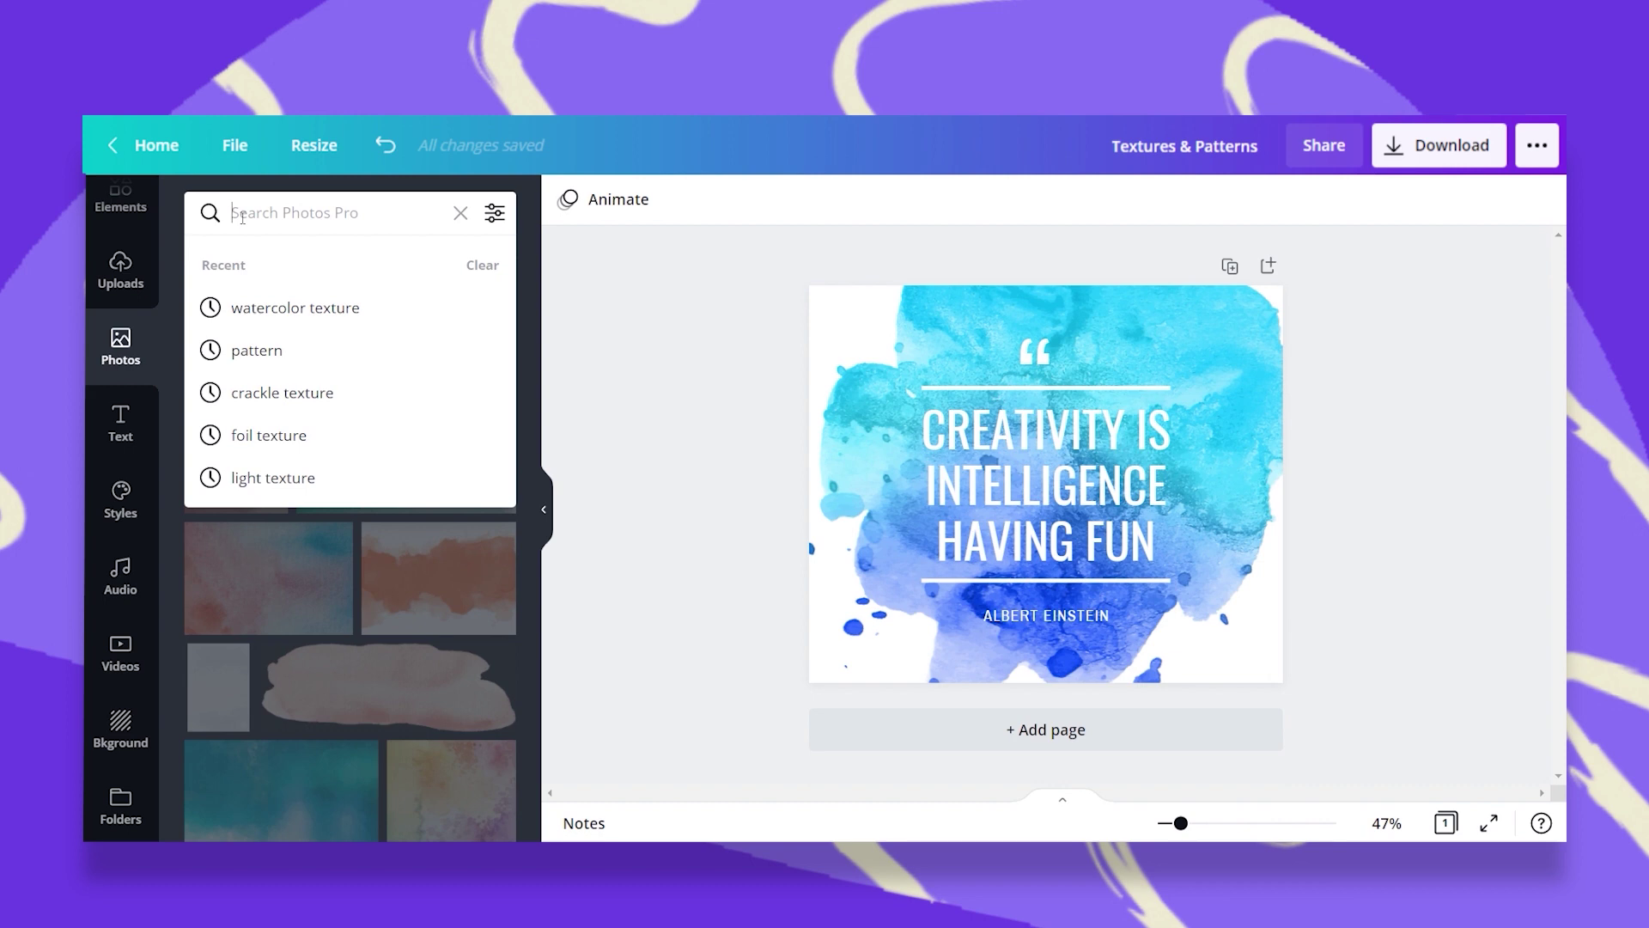
type("noi")
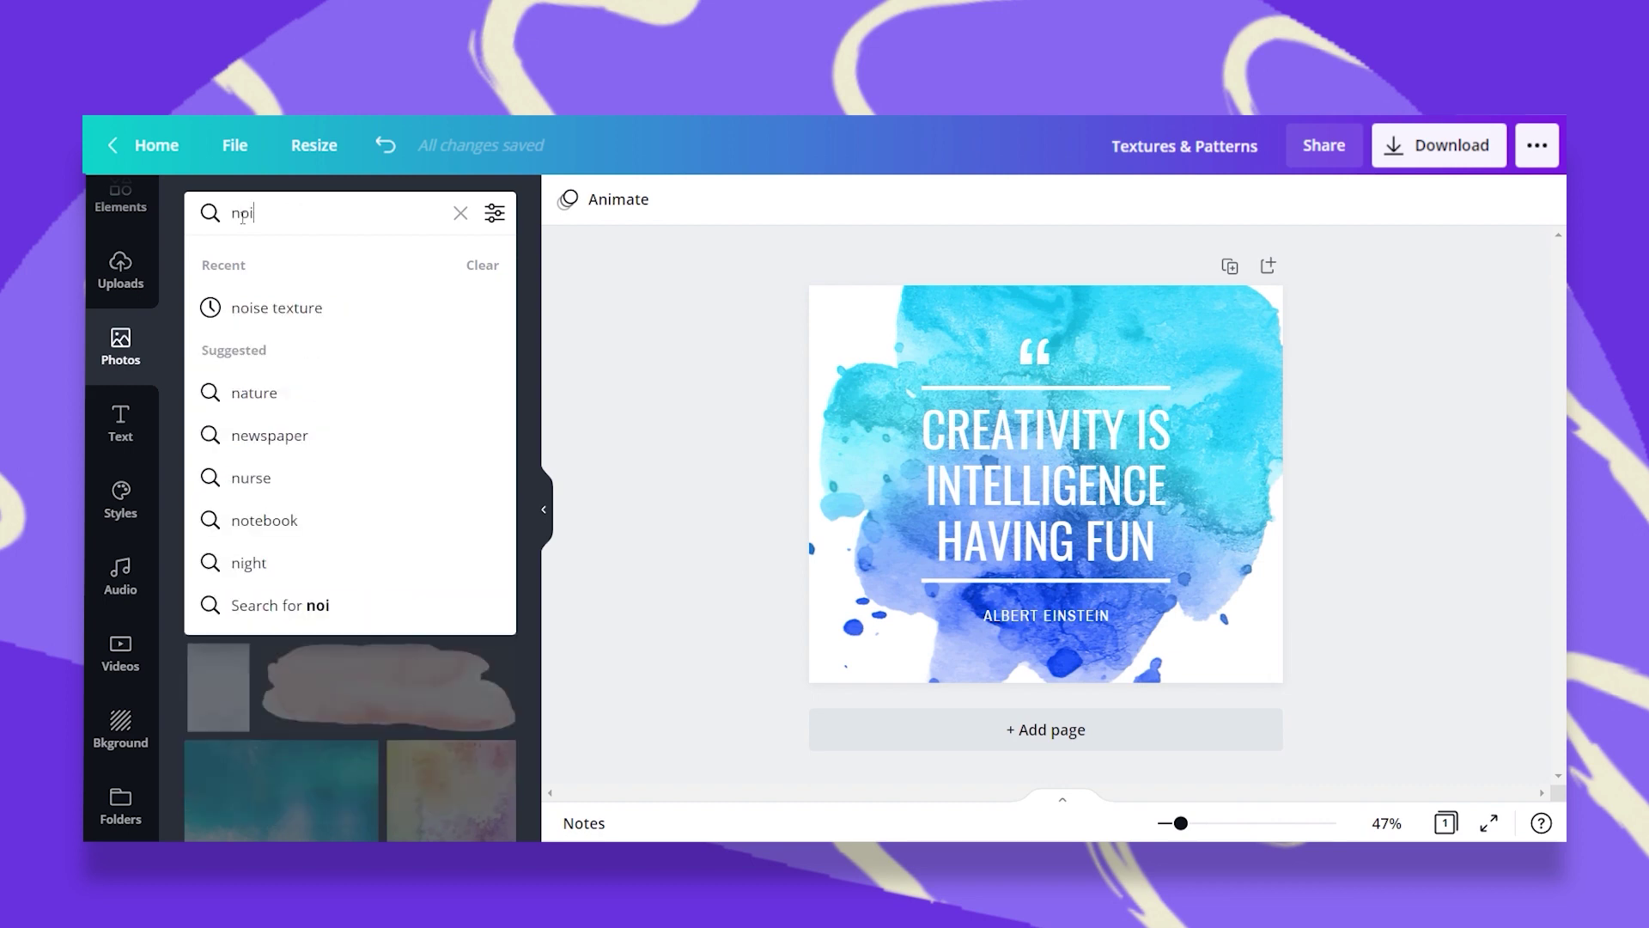
type("se t")
left_click(258, 308)
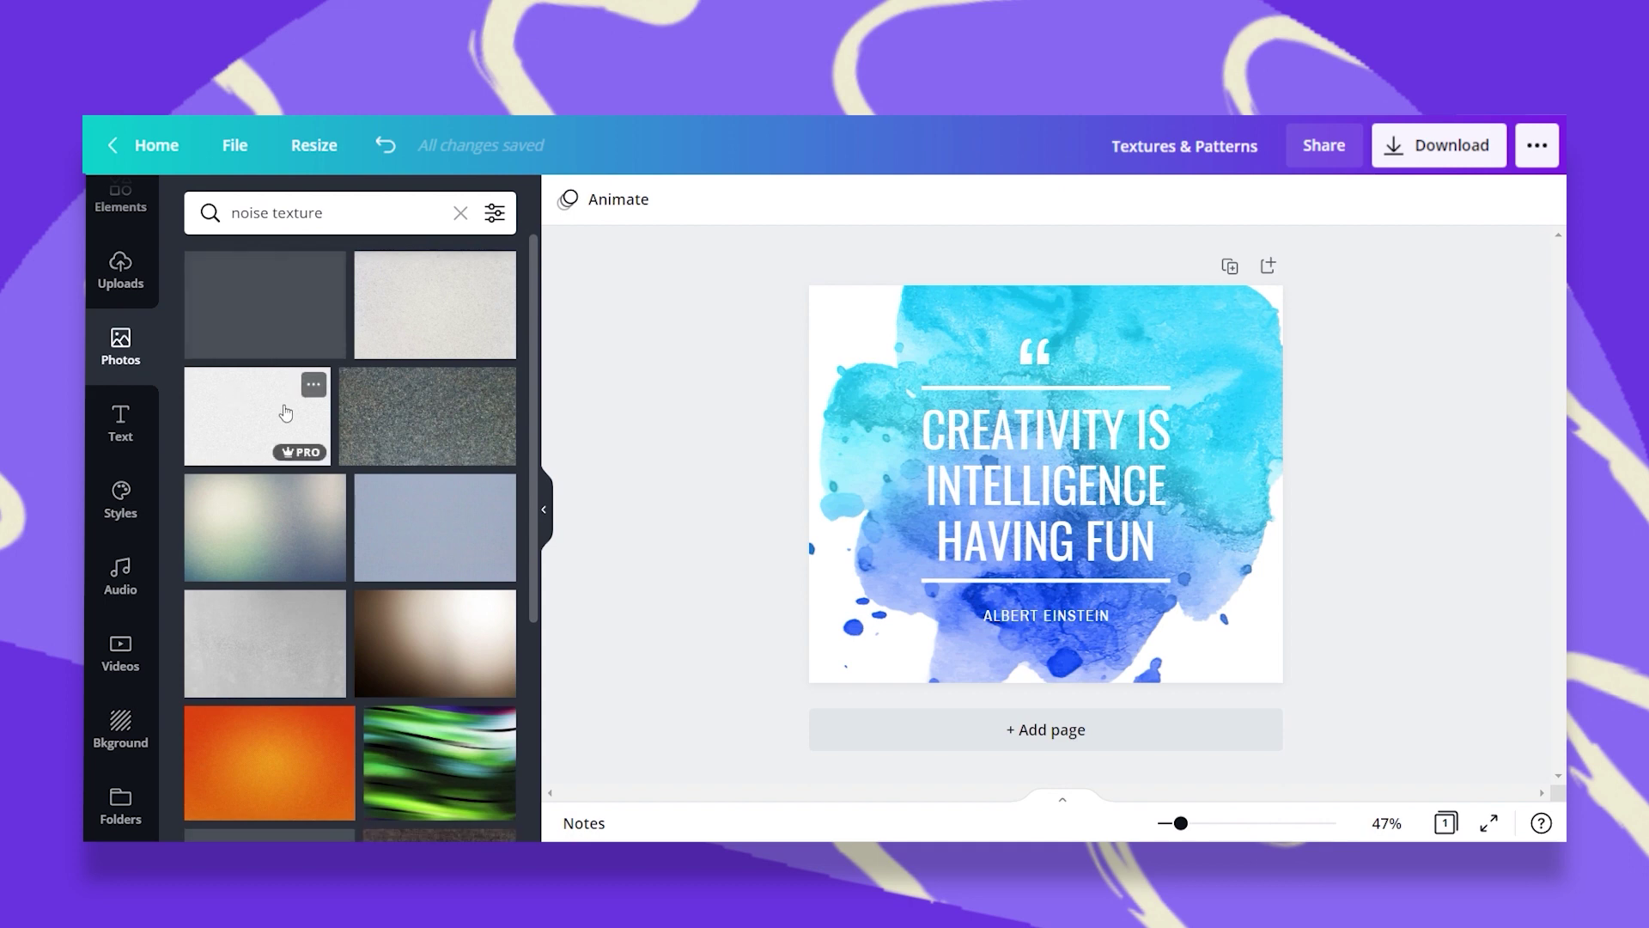
scroll(329, 468, "down", 5)
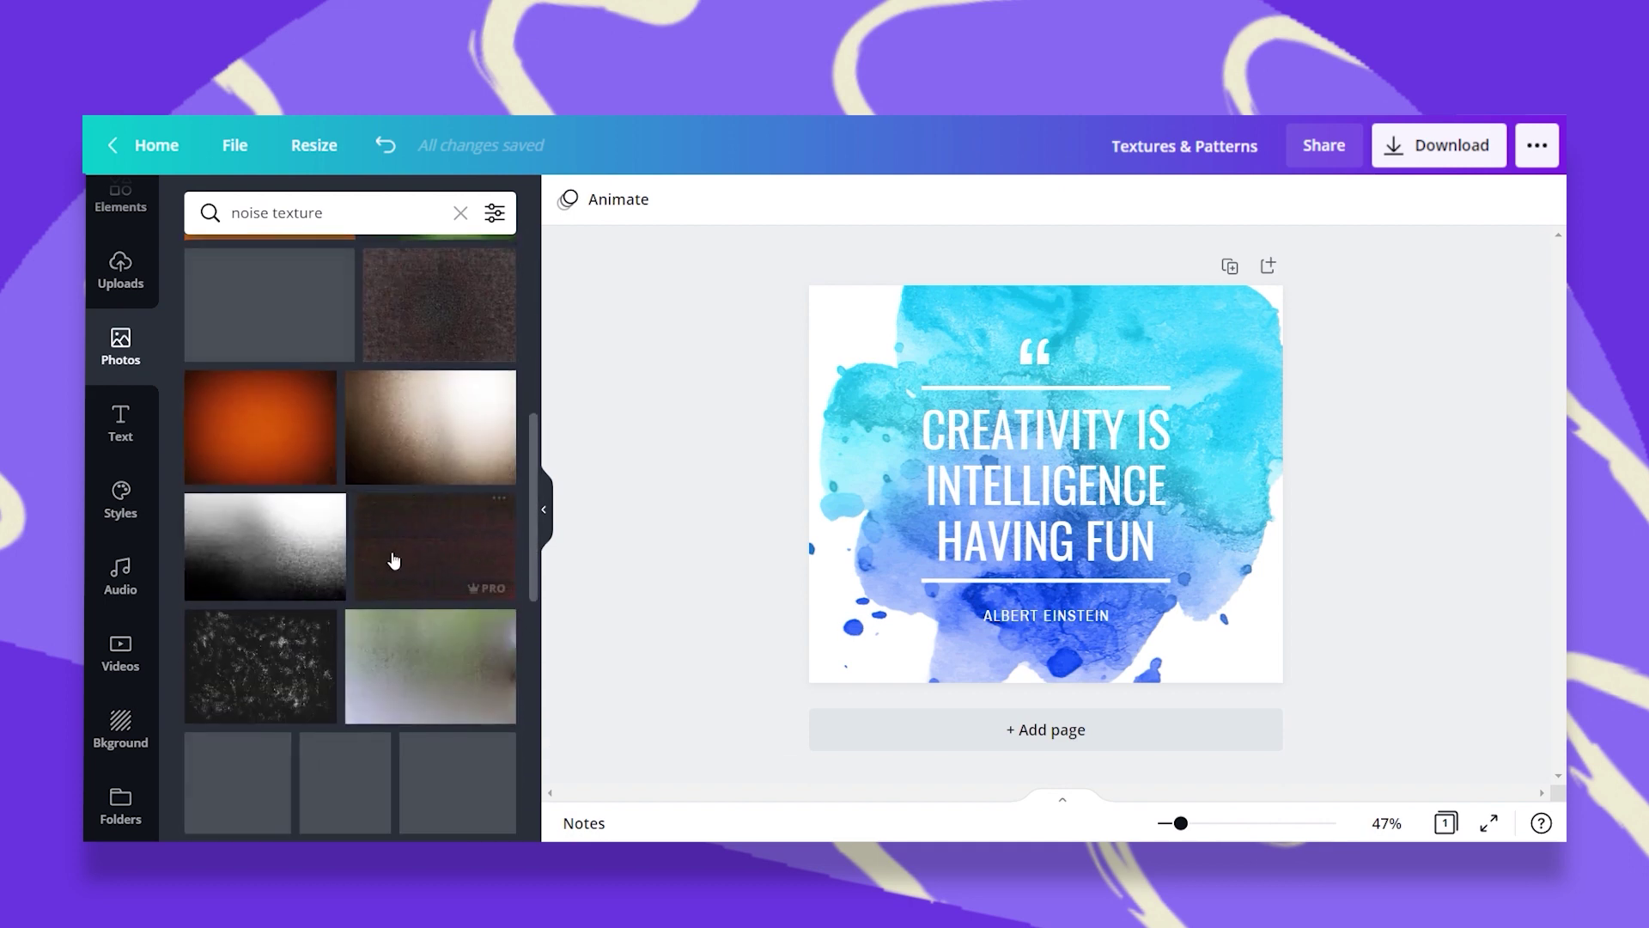
Delete the blue watercolour and make the grainy black-and-white photo the background
left_click(985, 324)
key("Delete")
scroll(258, 481, "up", 3)
left_click_drag(253, 514, 844, 357)
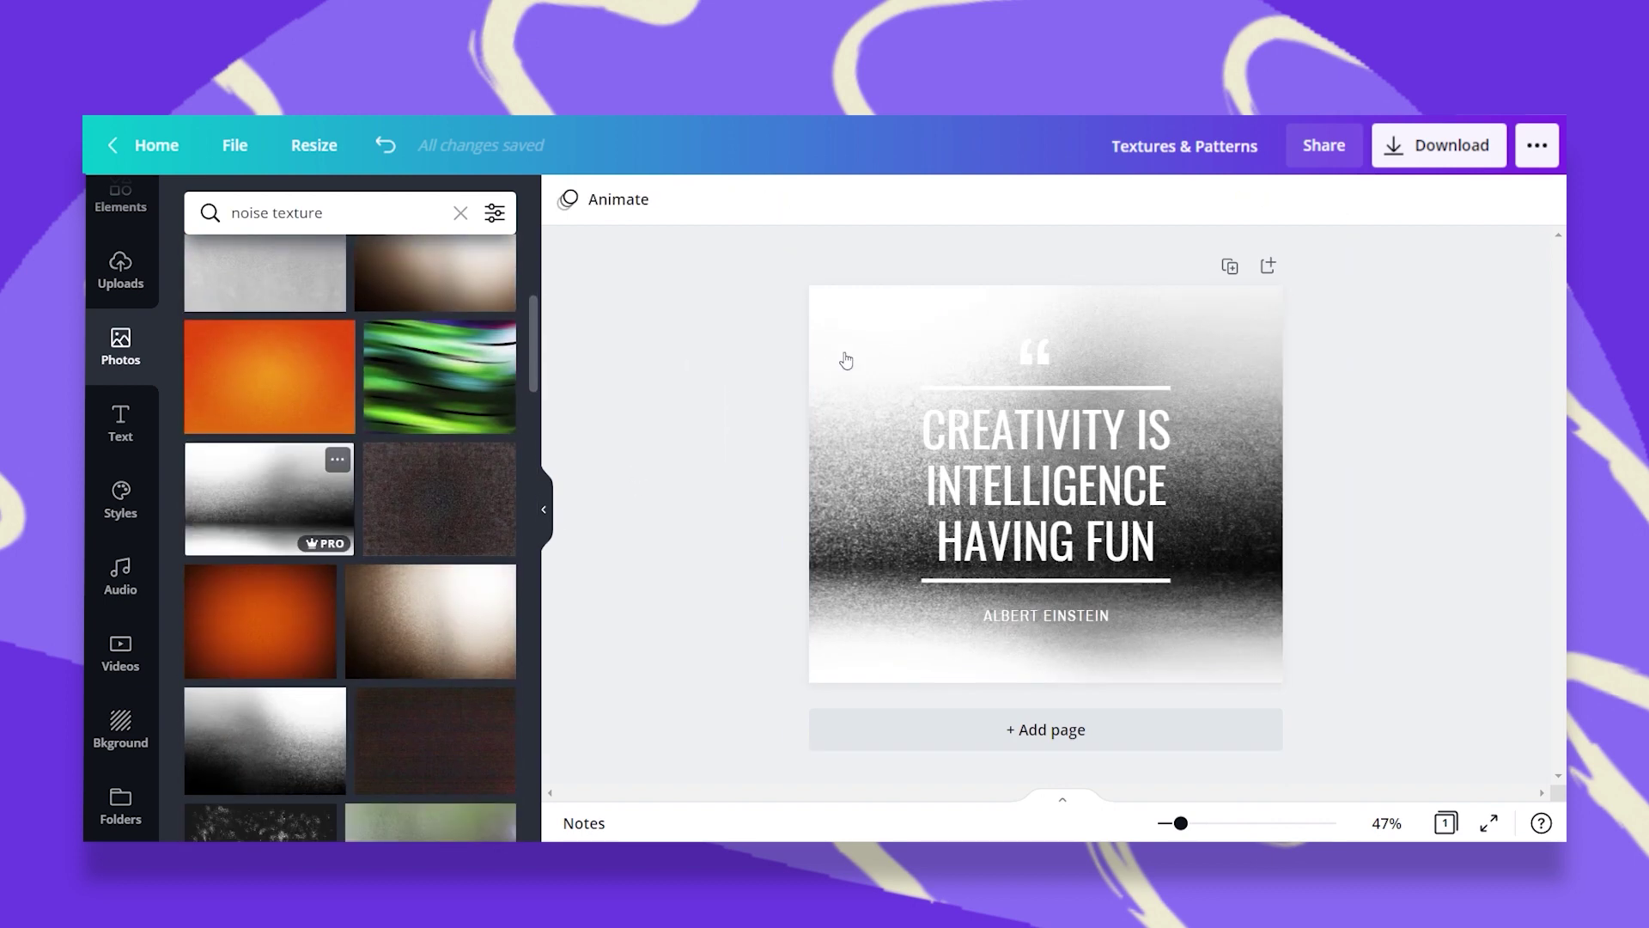
left_click(1231, 397)
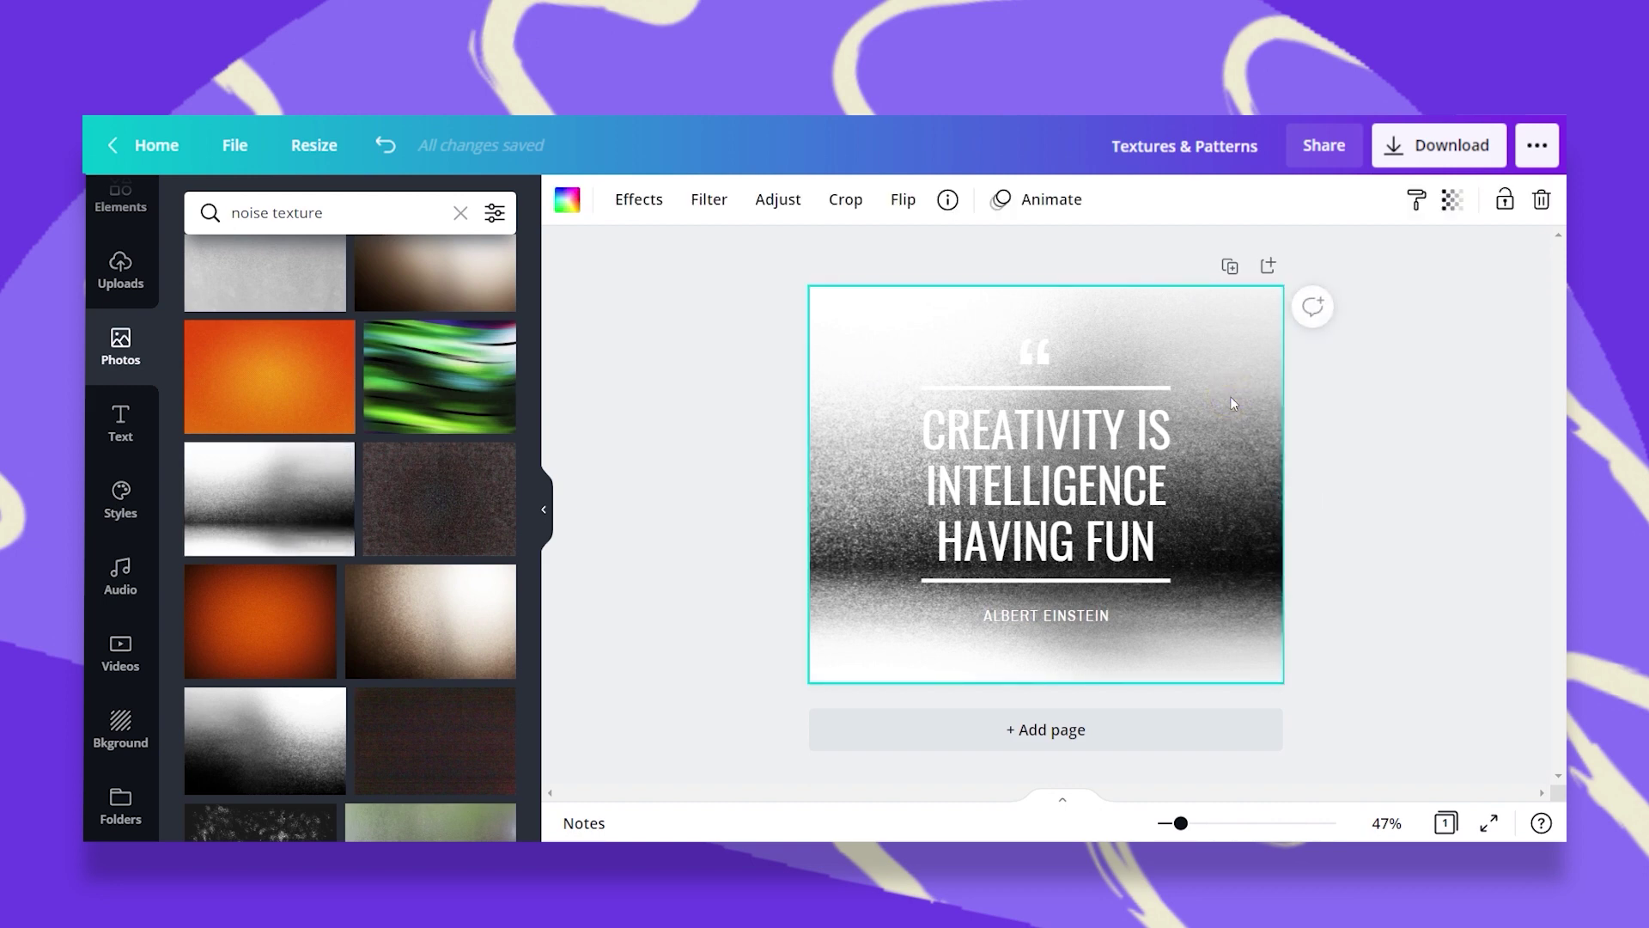
Try the ColorMix Rainbow effect on the noise background, then cancel it
left_click(619, 196)
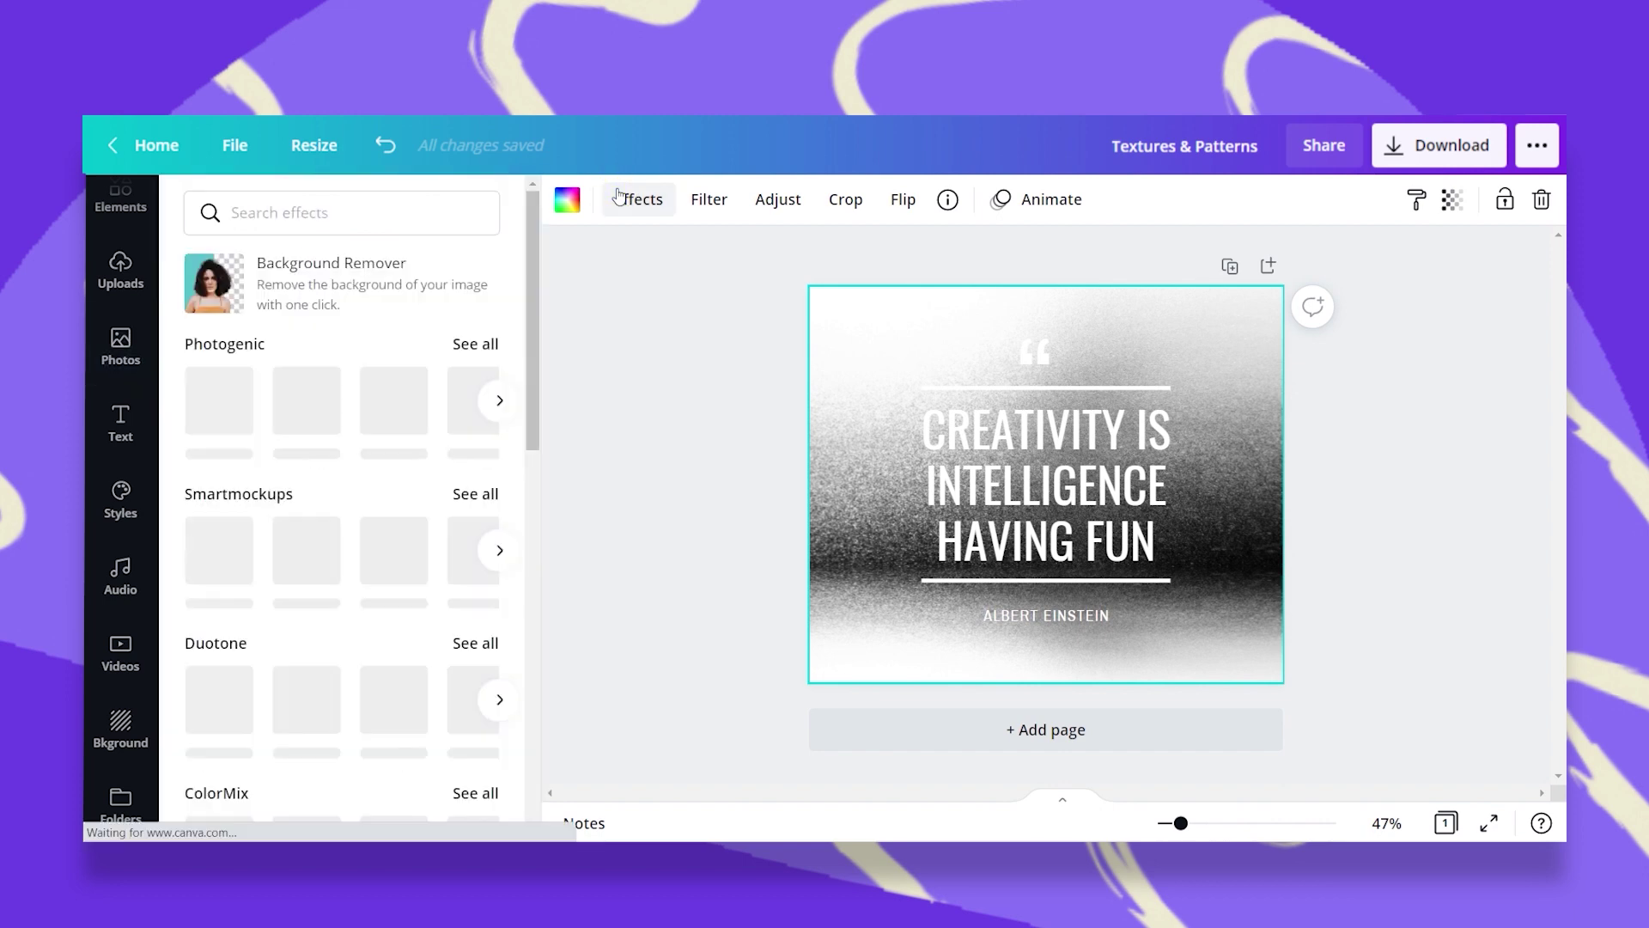
scroll(402, 451, "down", 1)
scroll(402, 451, "down", 2)
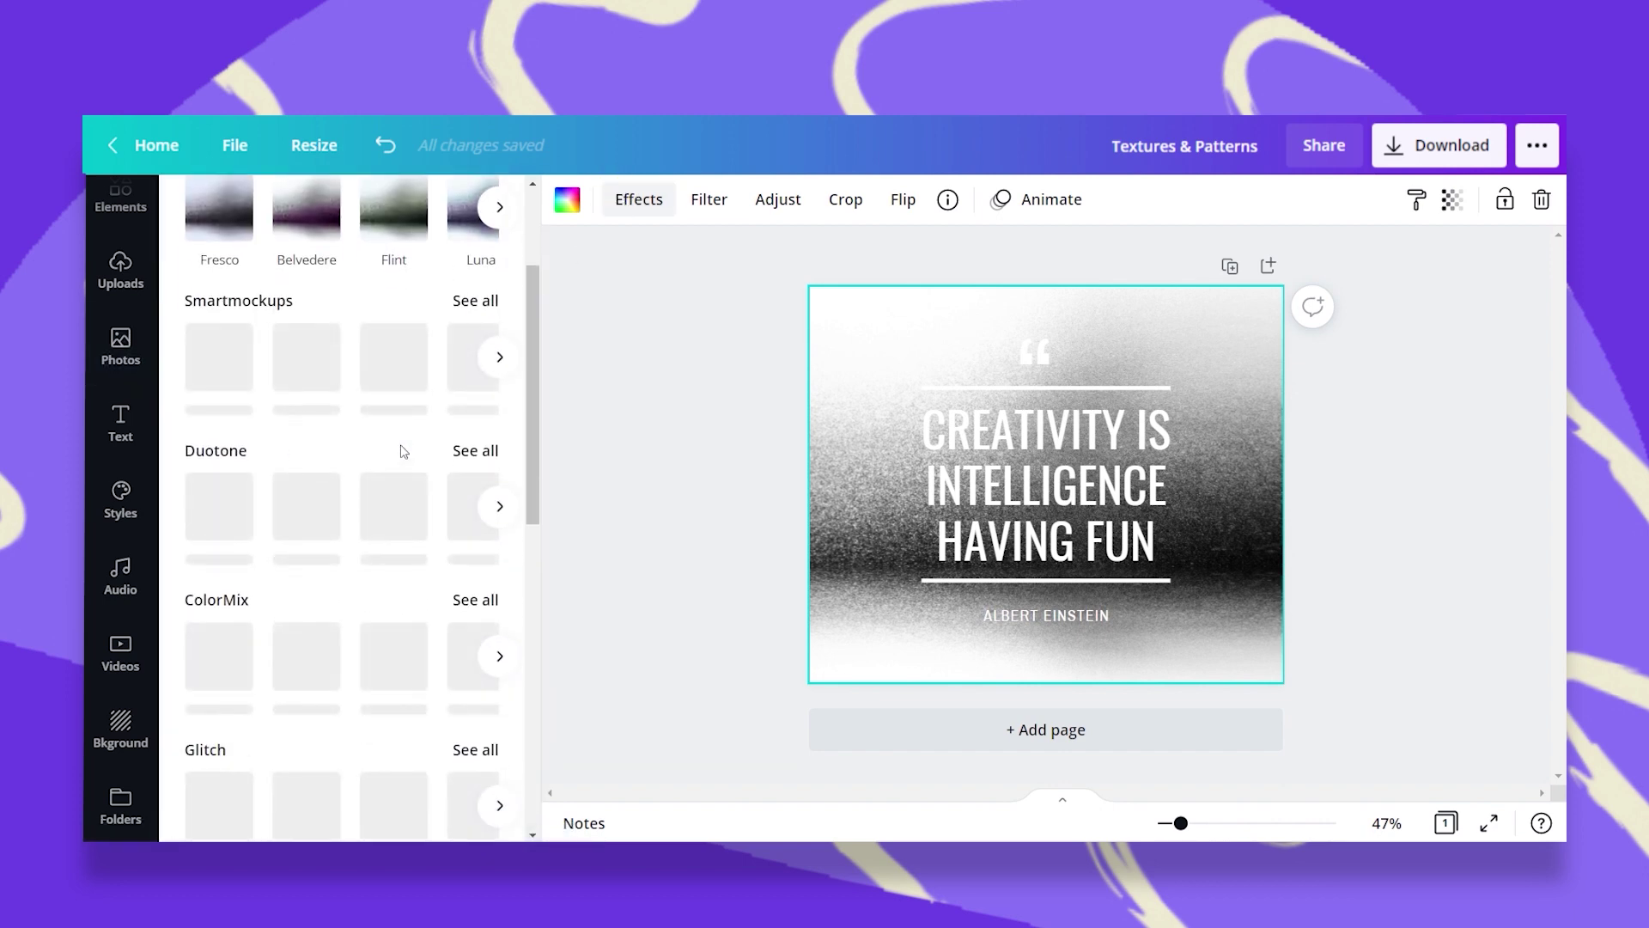
left_click(490, 604)
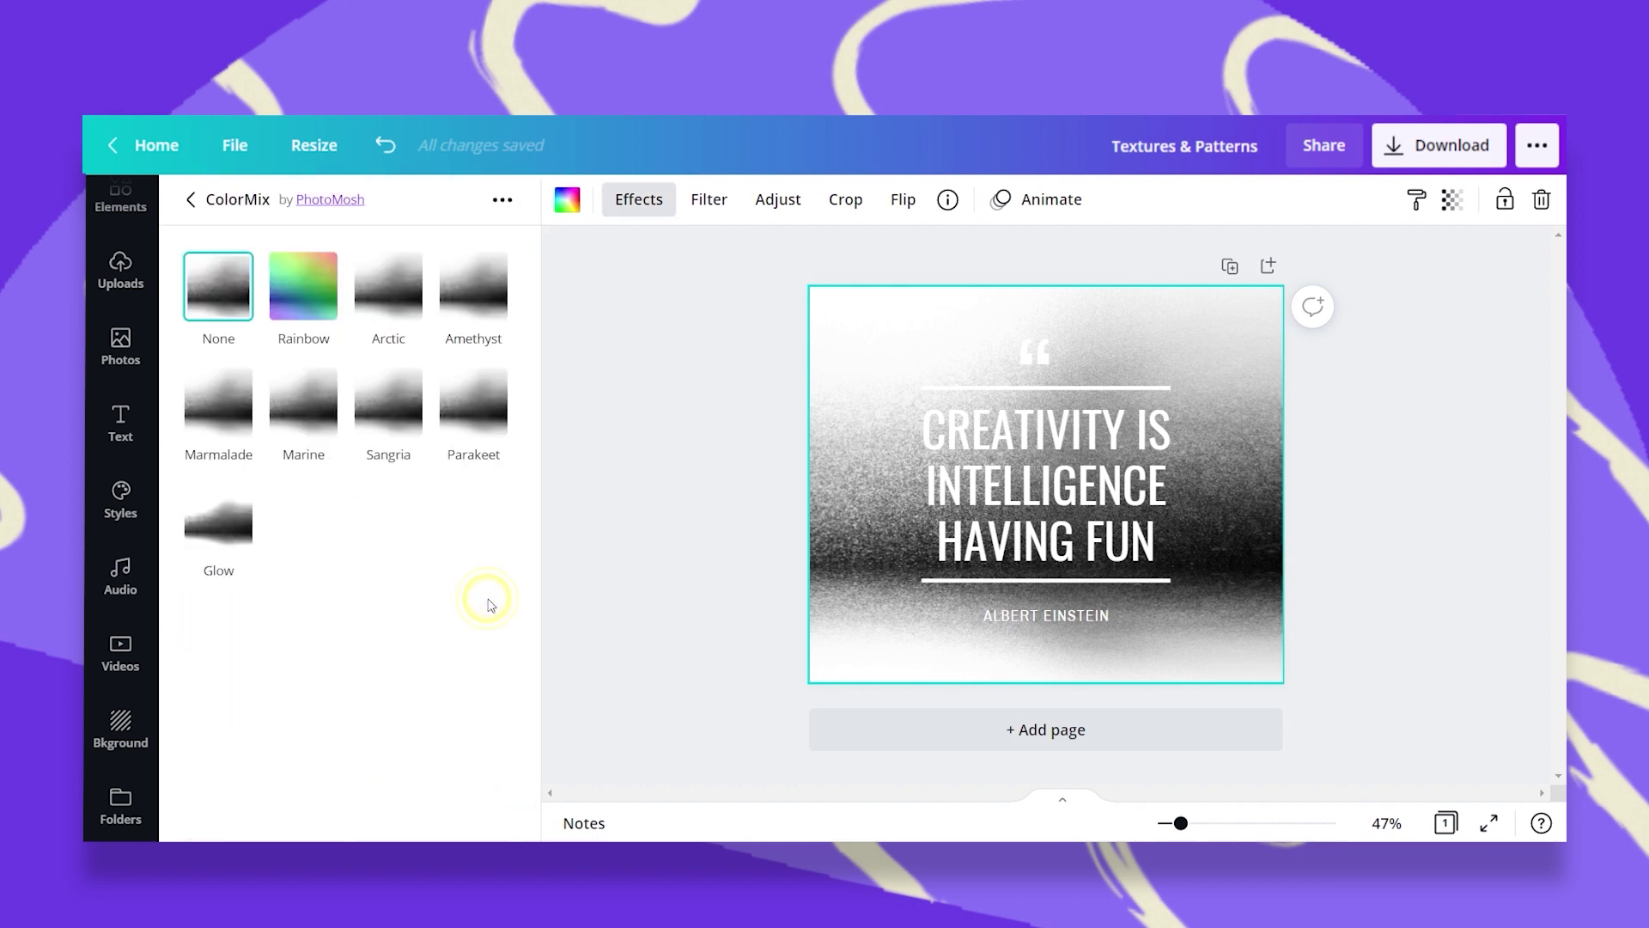
left_click(304, 292)
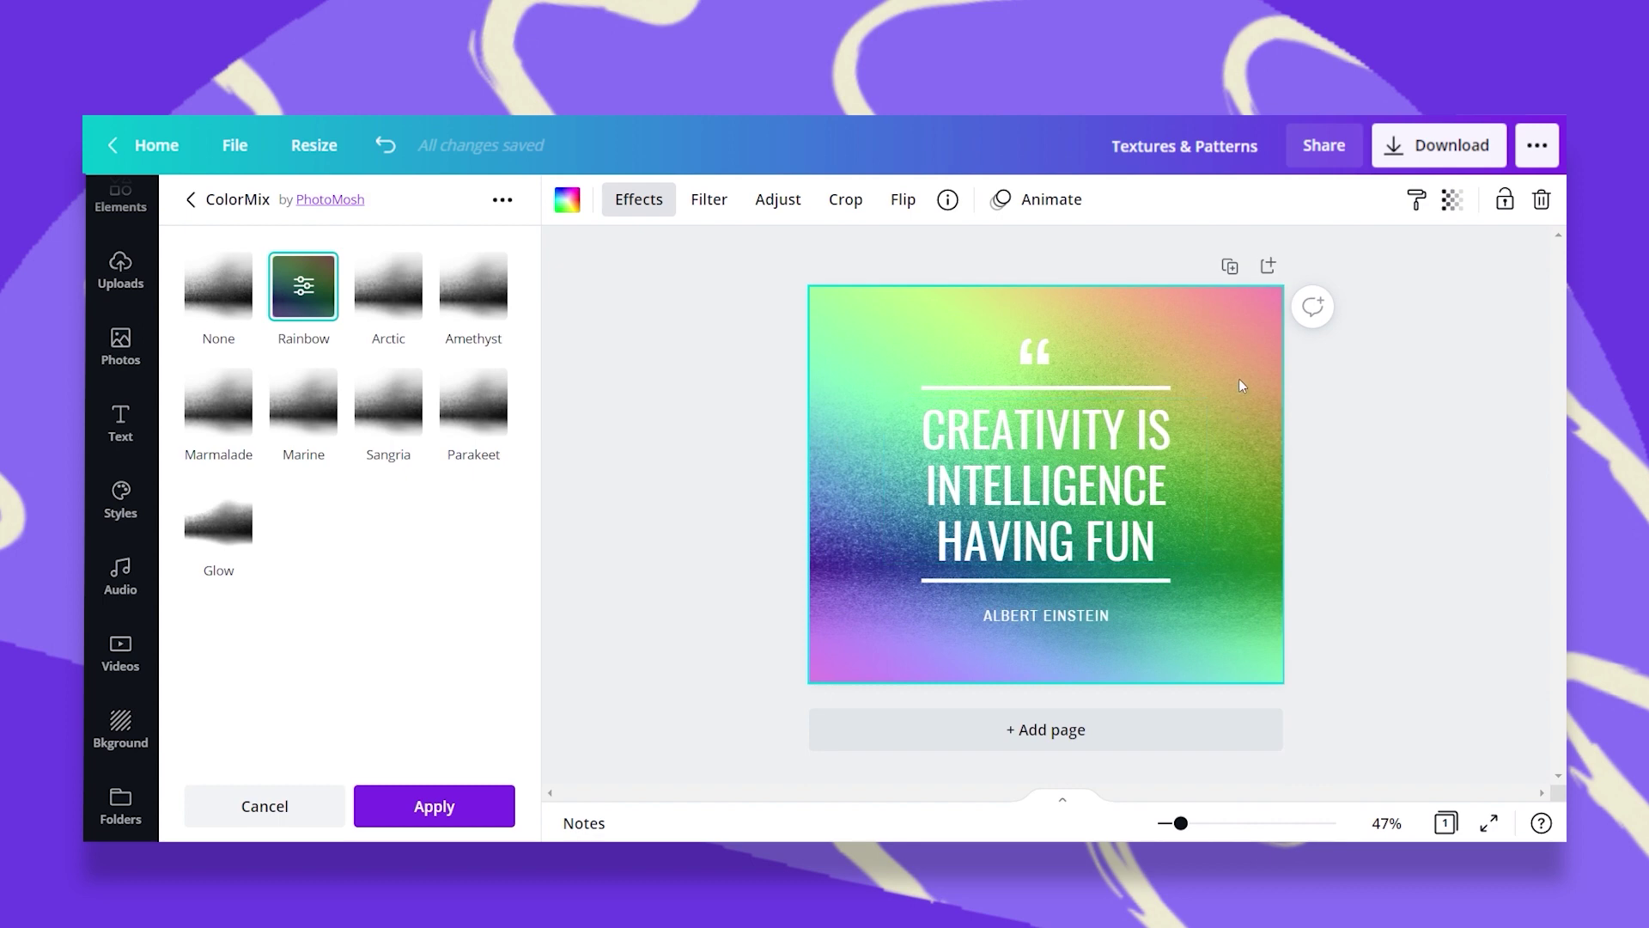
left_click(302, 286)
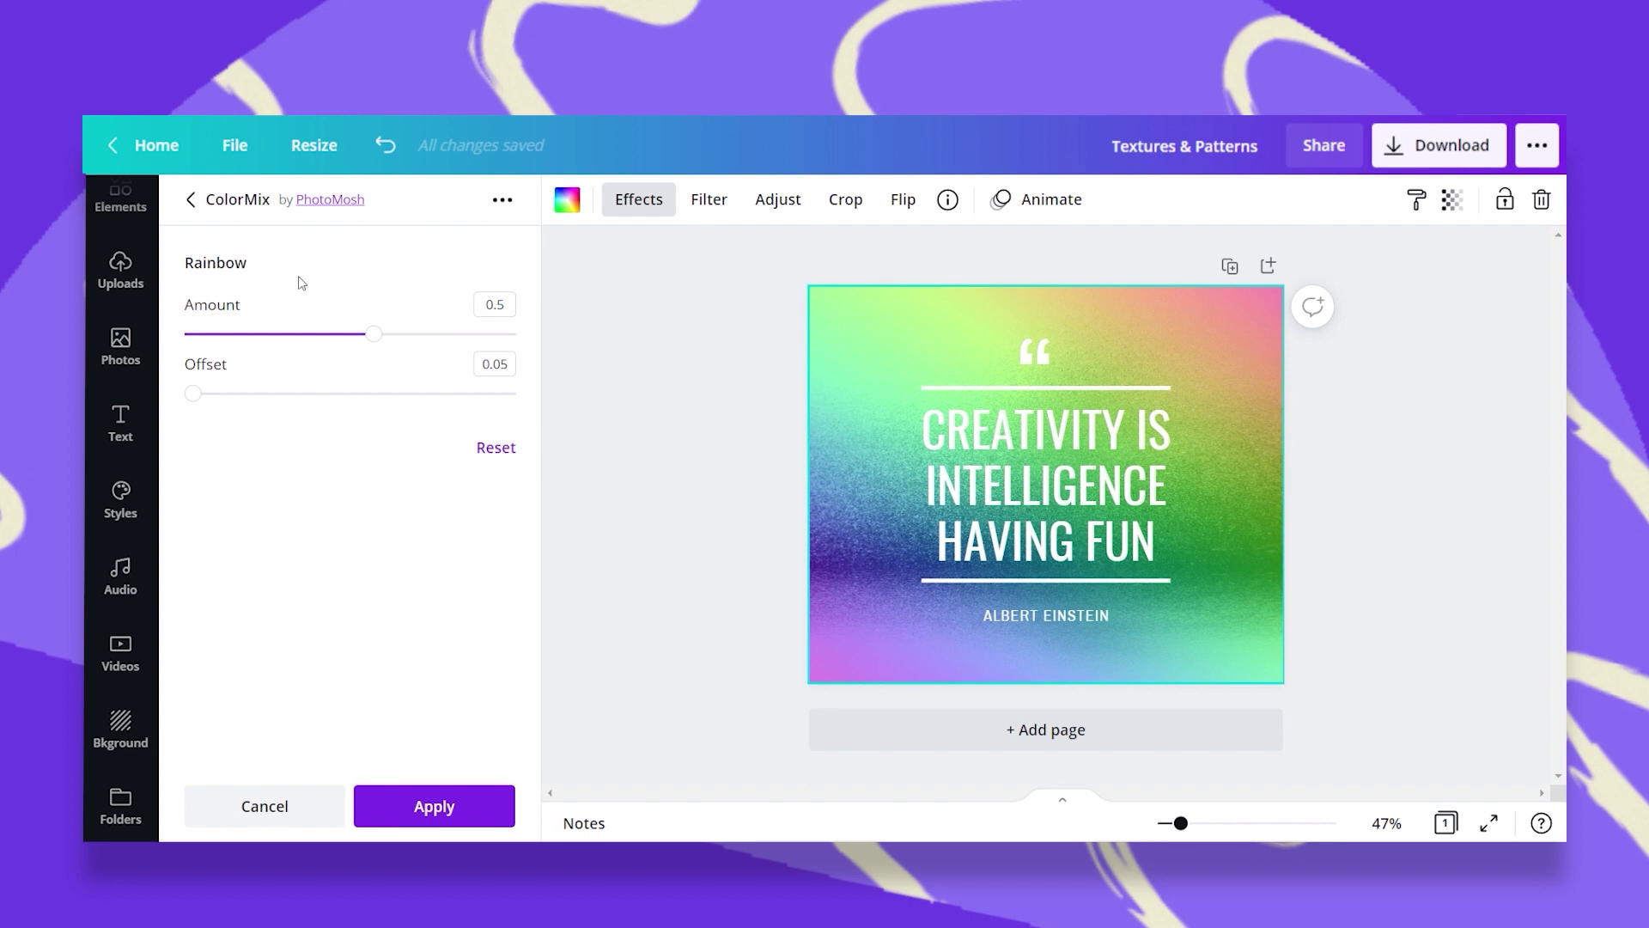
left_click_drag(378, 335, 449, 335)
left_click_drag(296, 401, 540, 427)
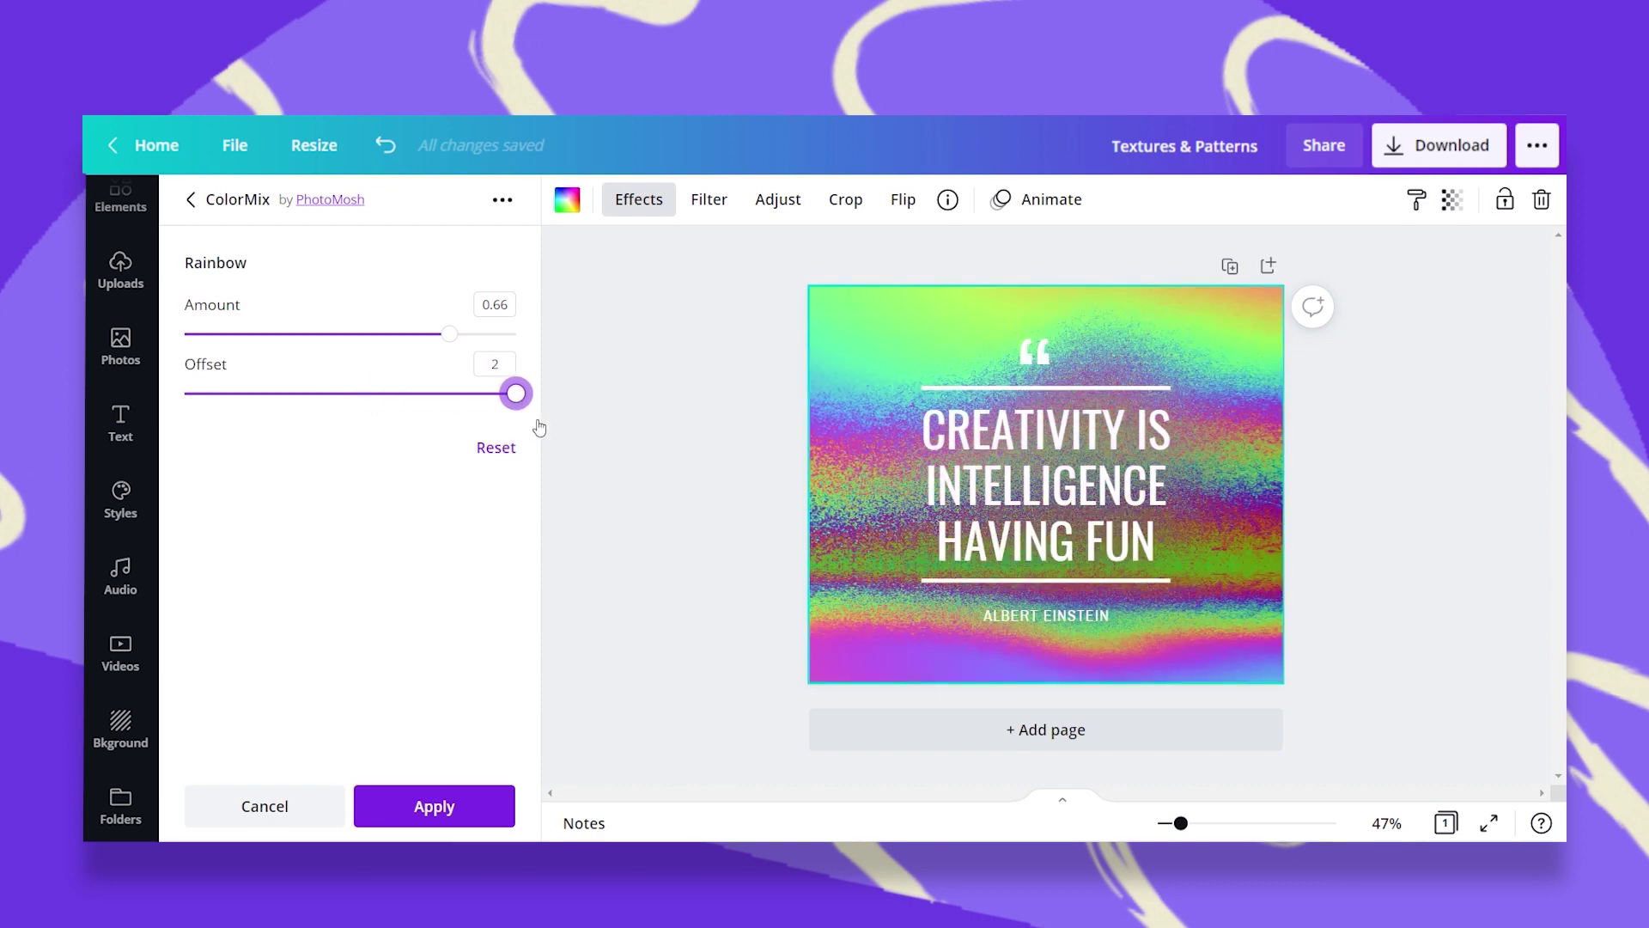
left_click_drag(539, 427, 502, 427)
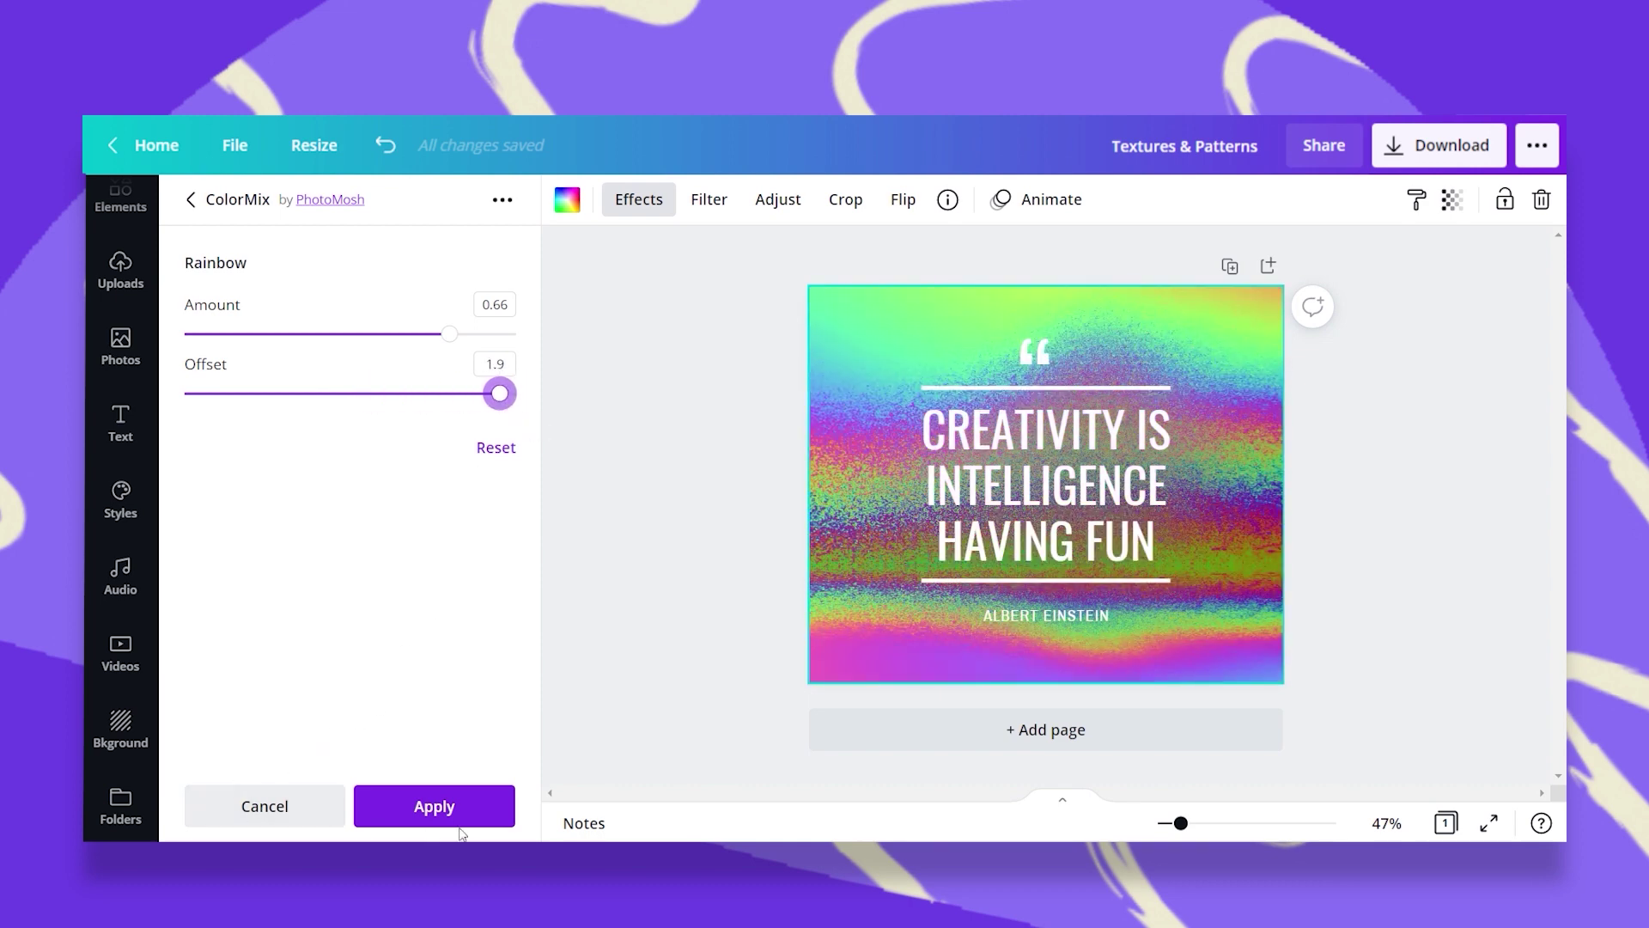
left_click(323, 802)
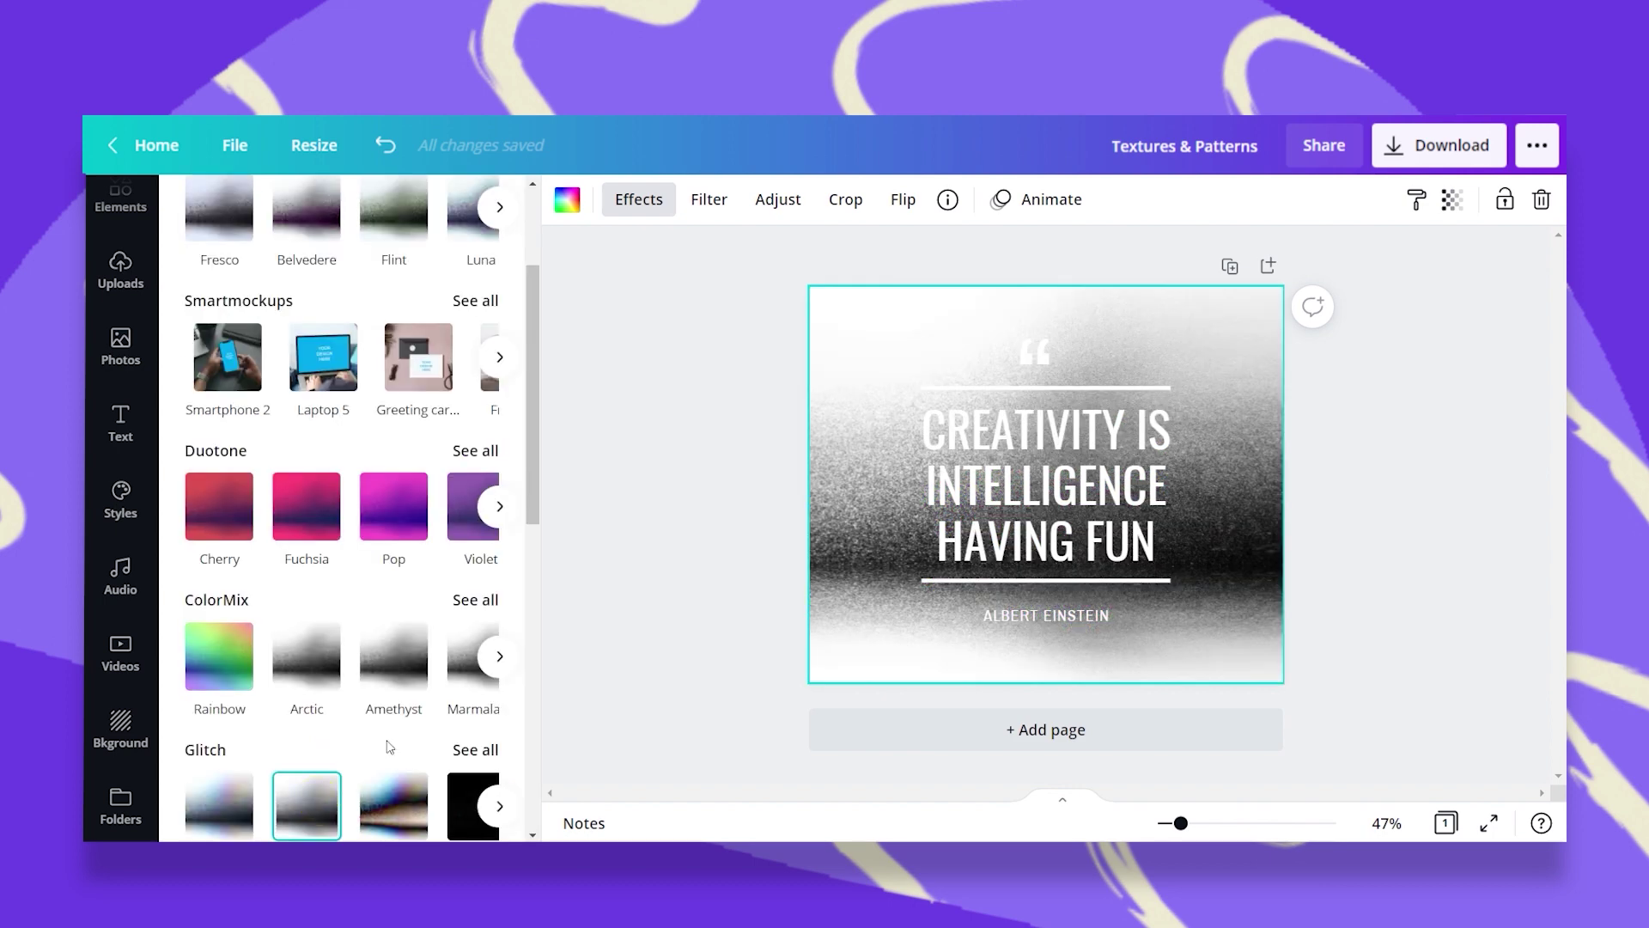
Set the noise background's tint to 82, saturation -94, contrast 100, and tweak brightness
left_click(777, 199)
left_click_drag(367, 379, 444, 384)
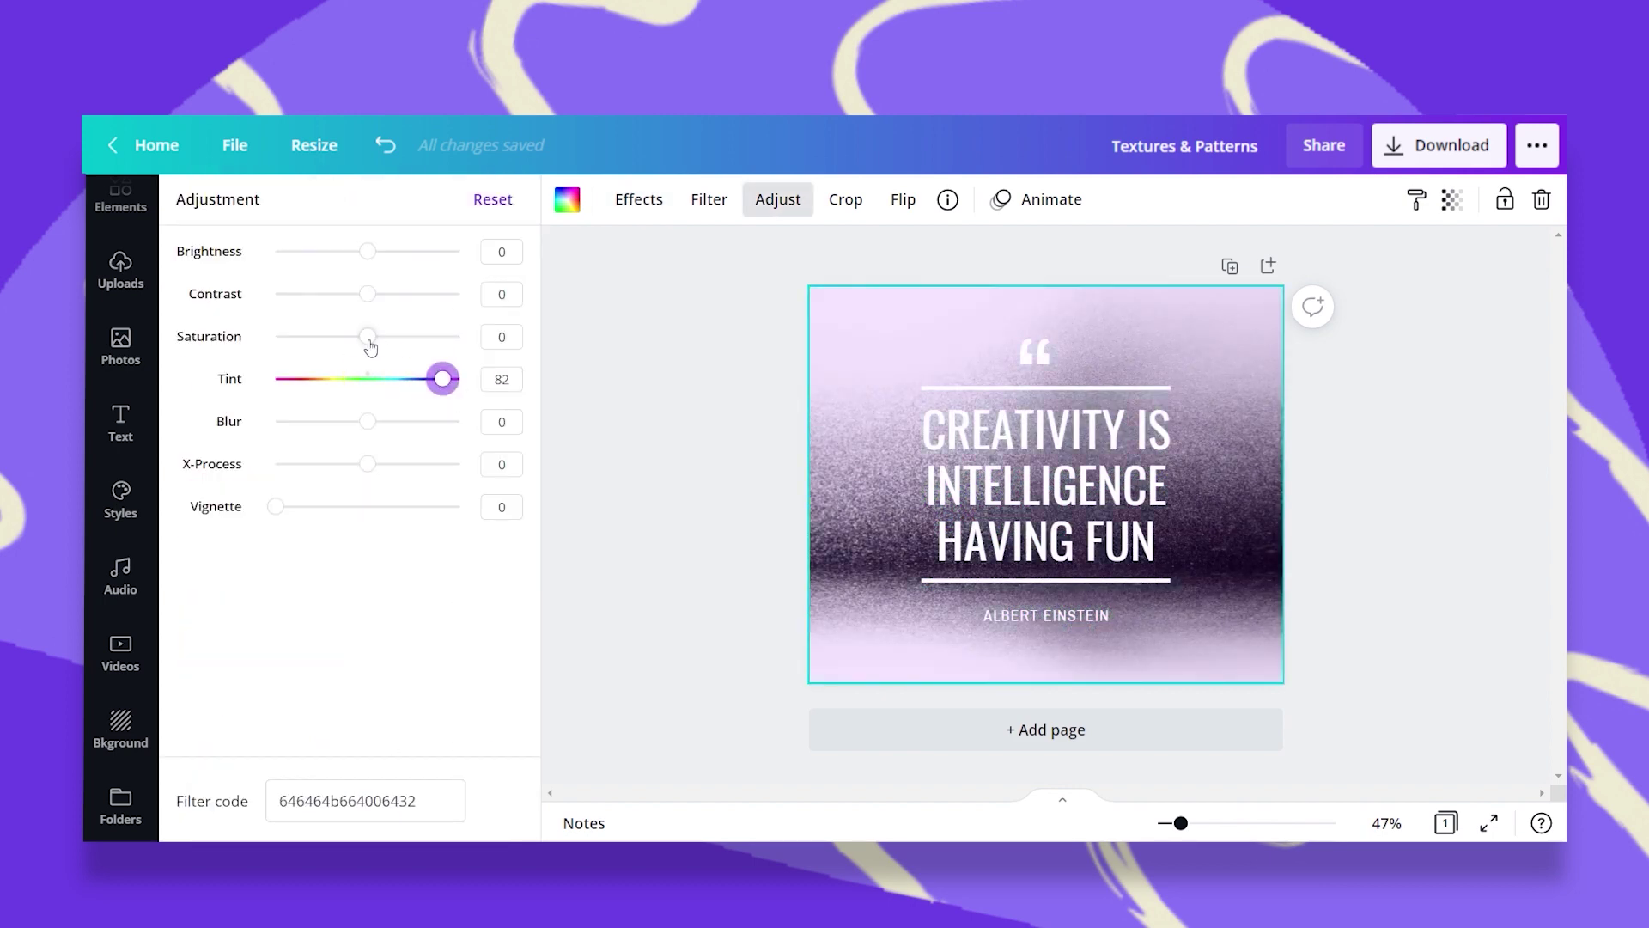
left_click_drag(400, 294, 529, 302)
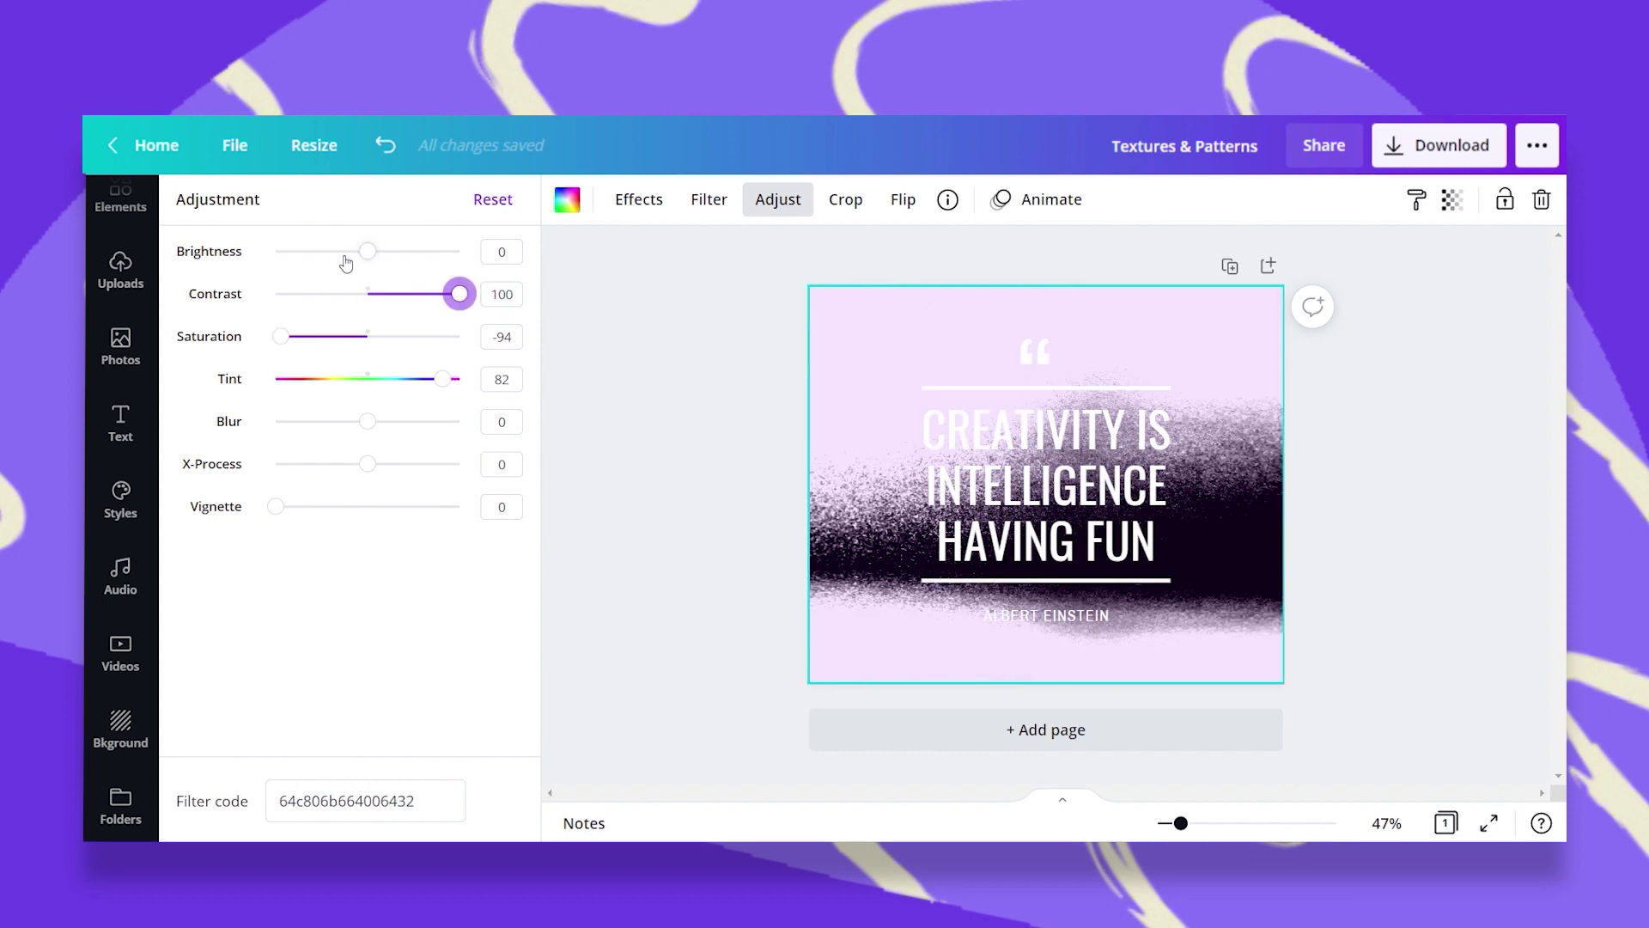
left_click_drag(367, 251, 404, 251)
Search Elements graphics for 'noise texture'
scroll(126, 305, "up", 2)
left_click(141, 295)
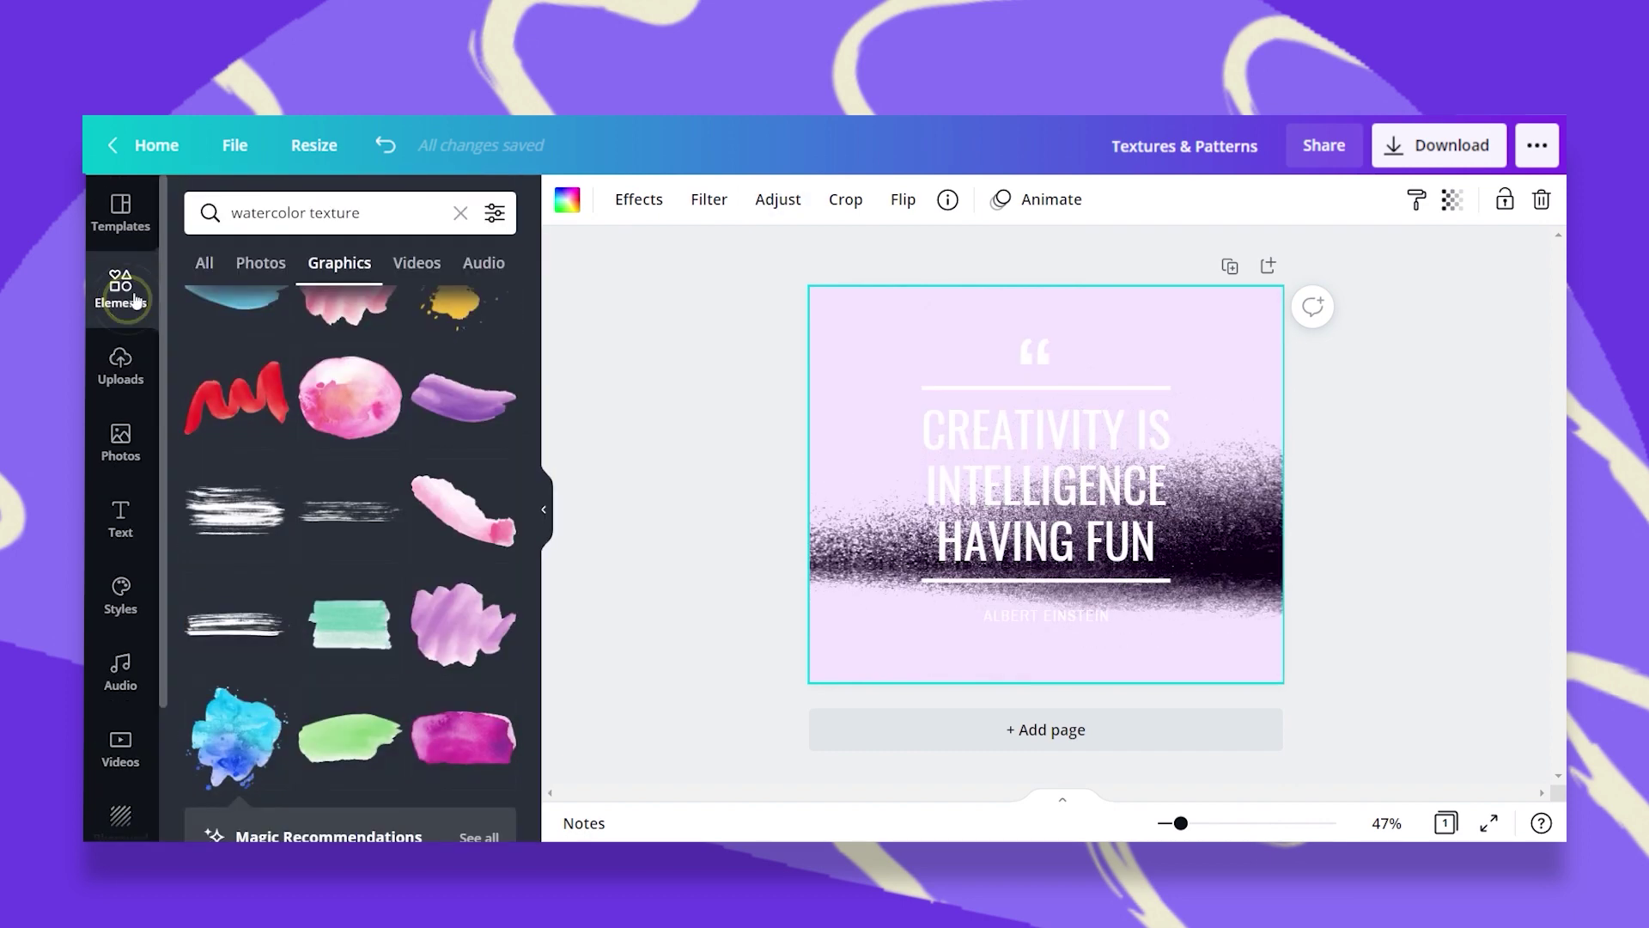
left_click(387, 211)
type("noise texture")
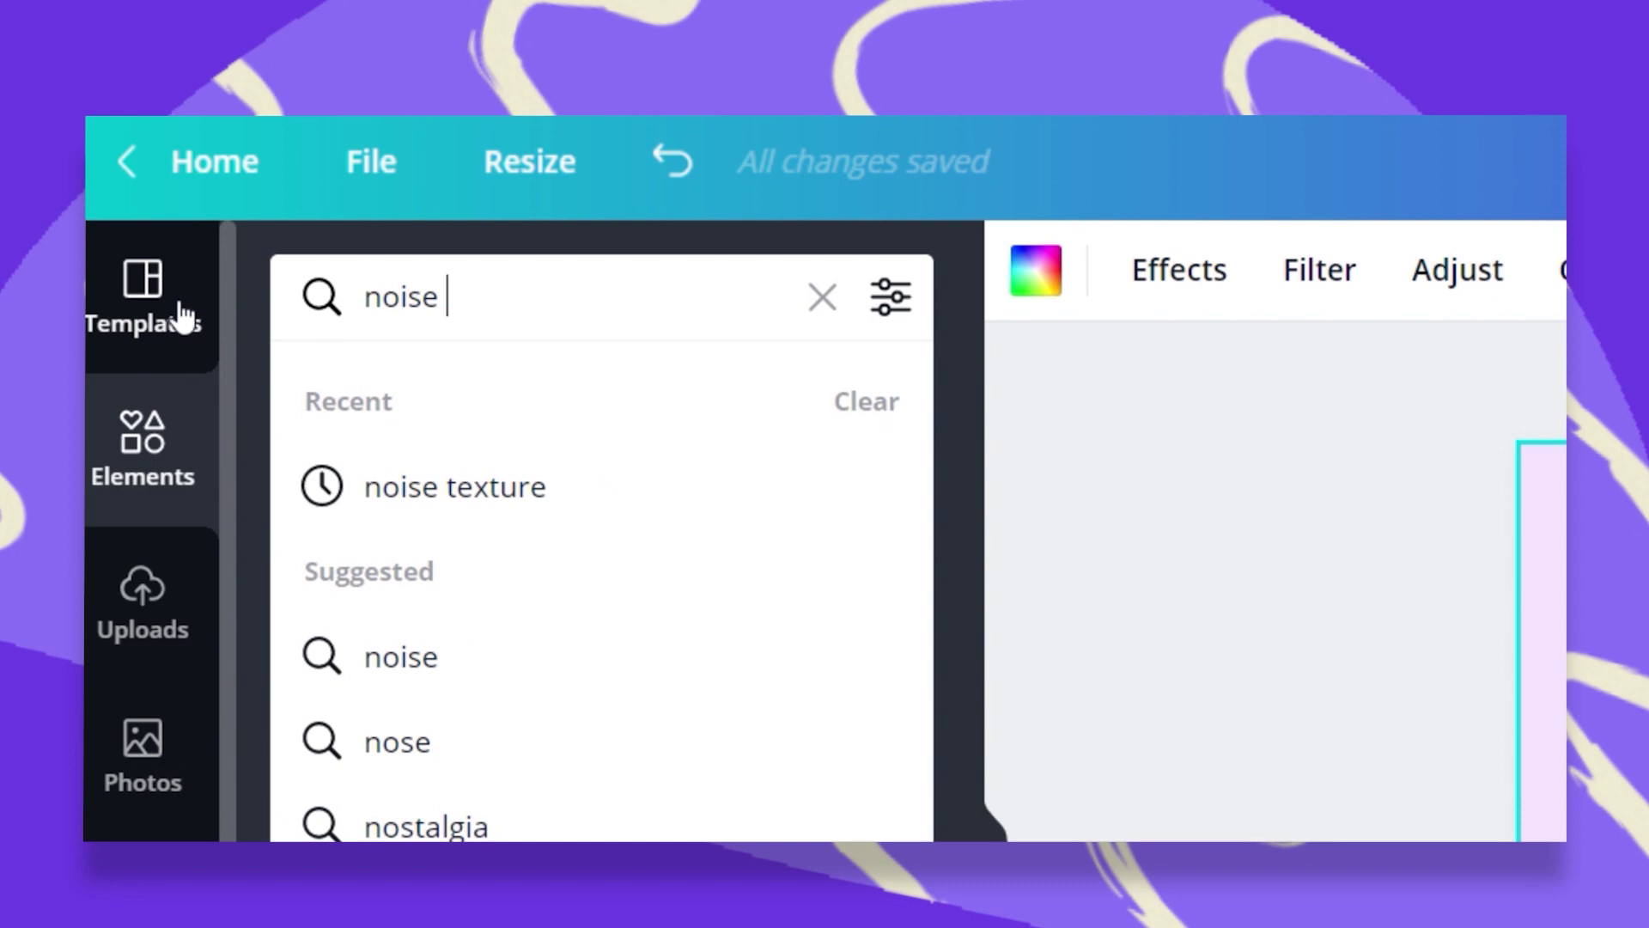
key("Return")
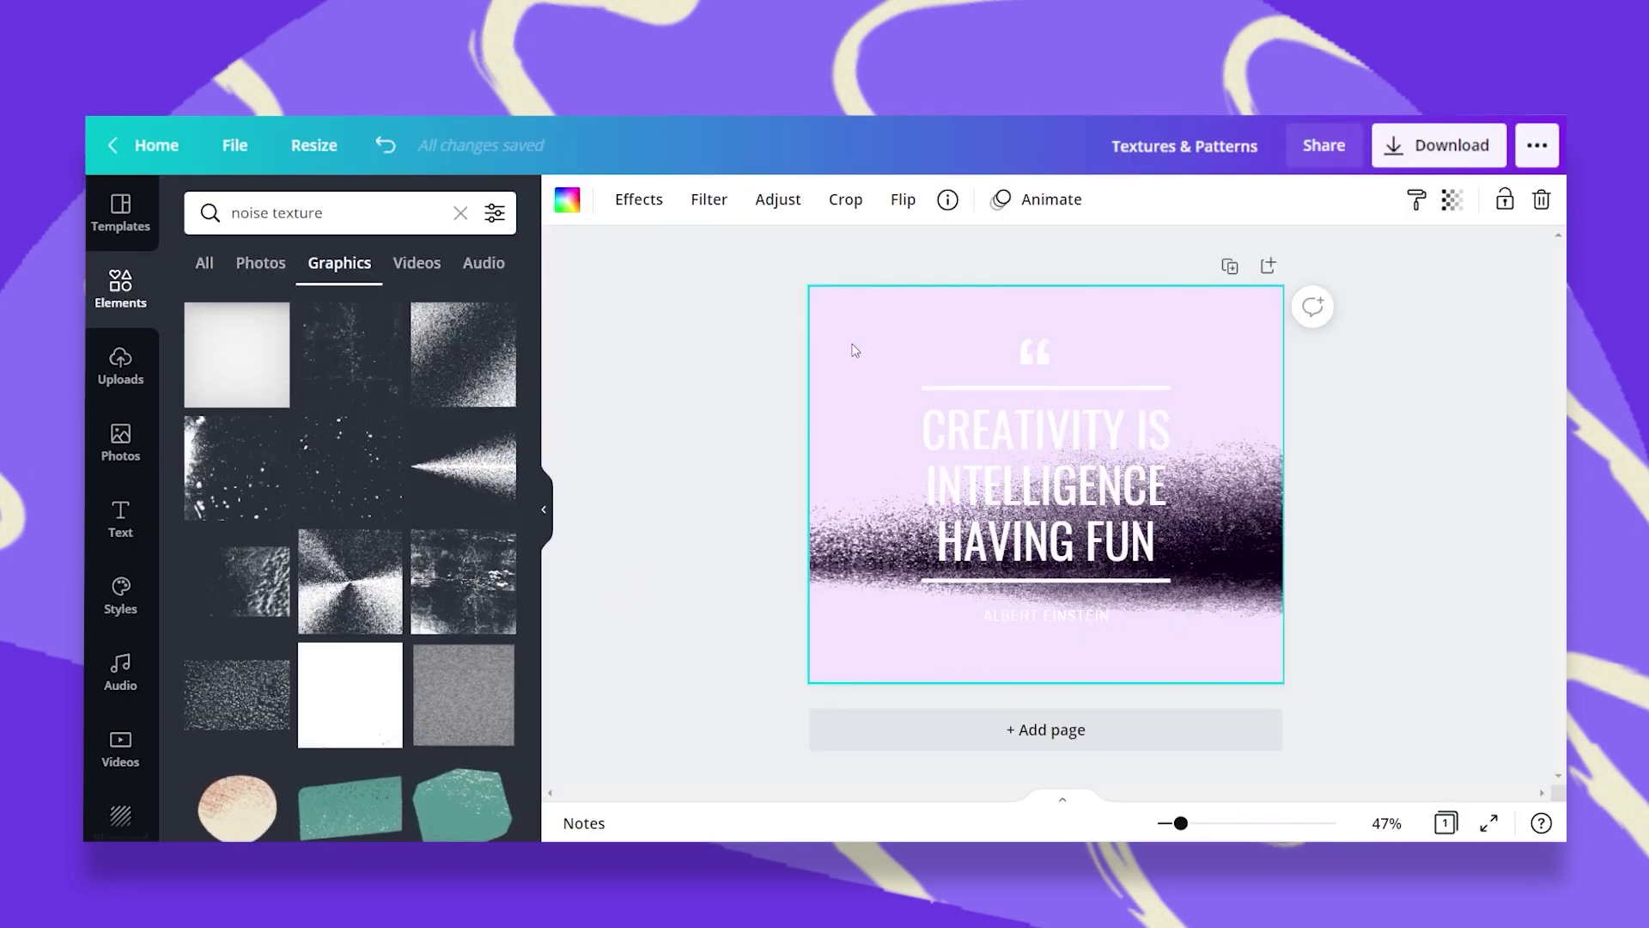
Replace the background with a black splatter graphic stretched to fill the page, sent to back
key("Delete")
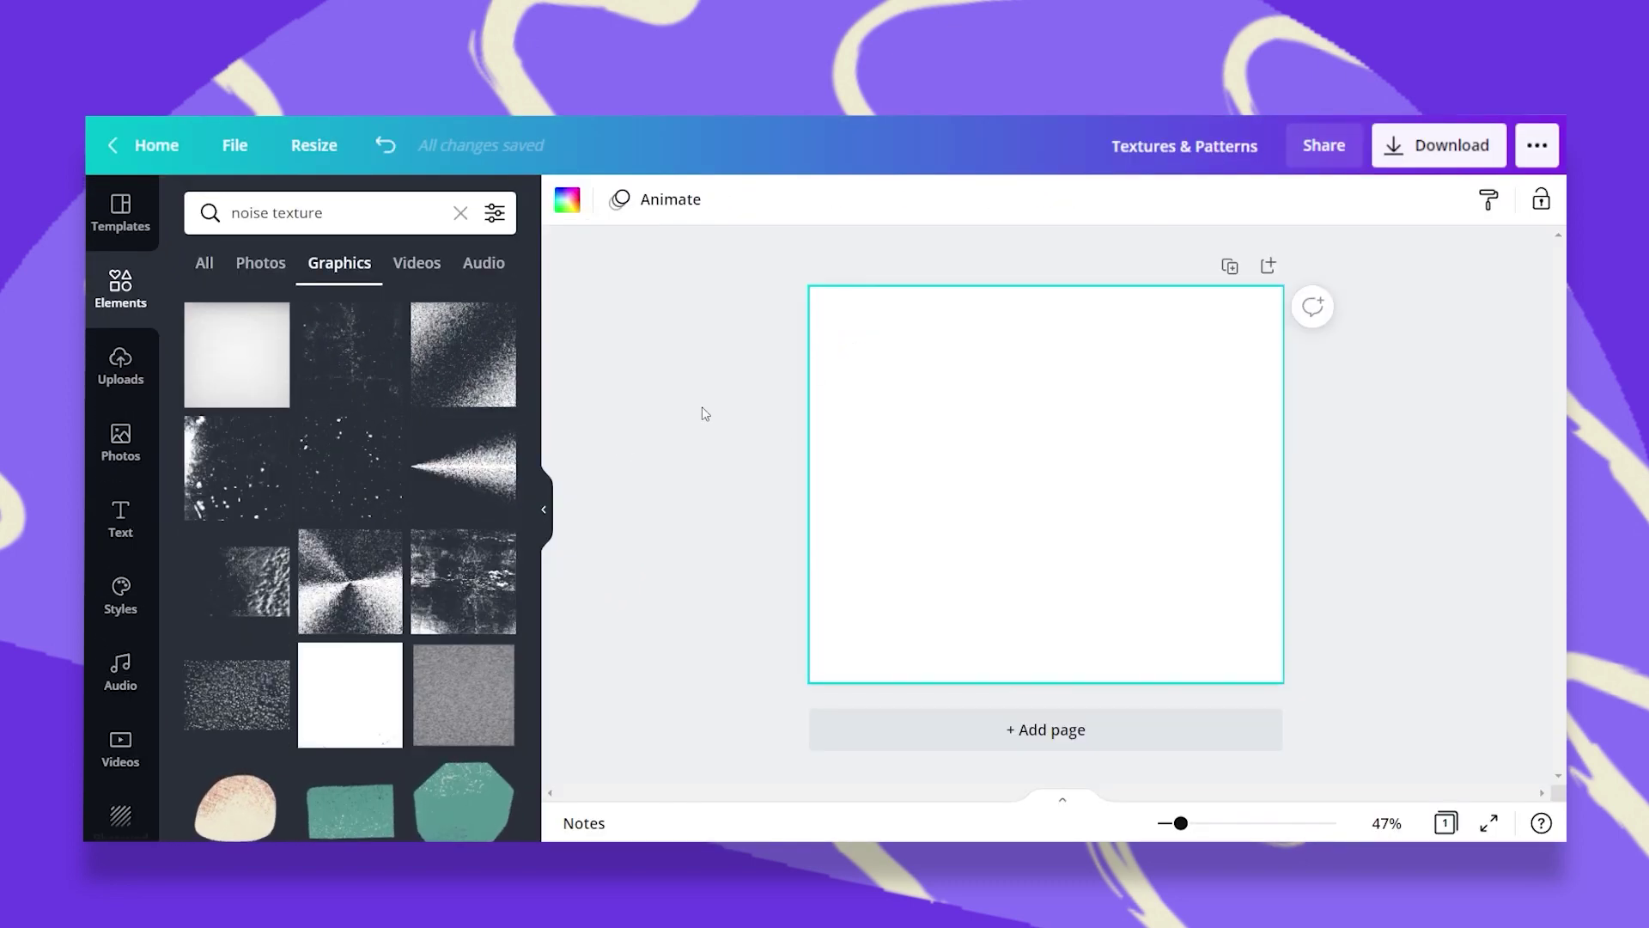
left_click(225, 462)
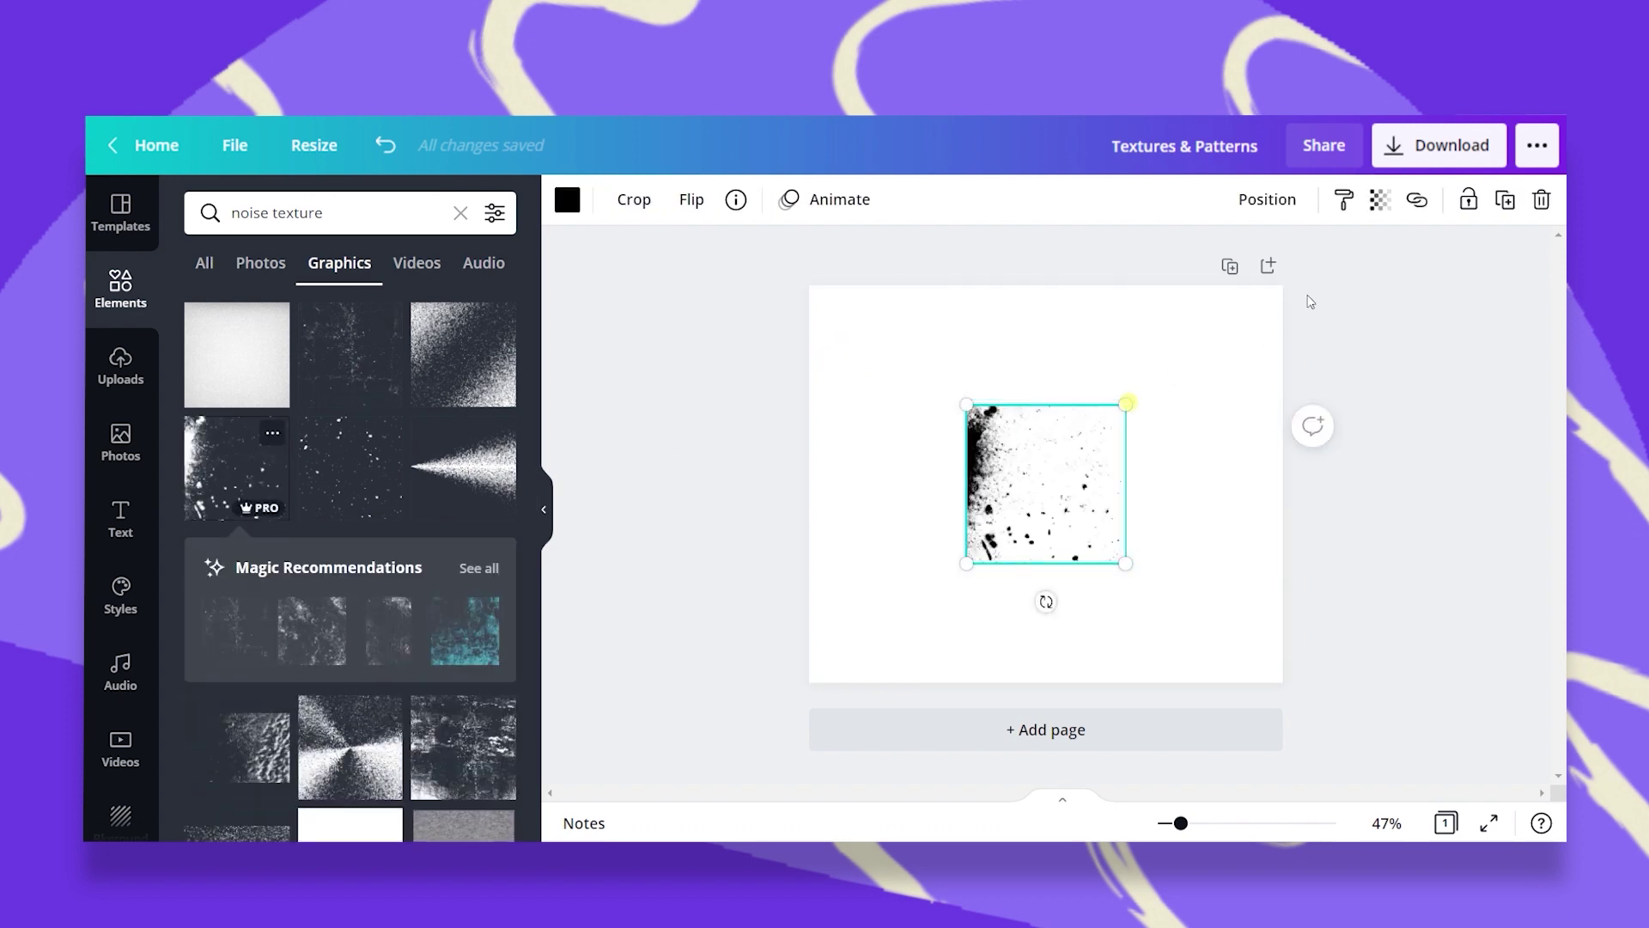
left_click_drag(1126, 403, 1307, 228)
left_click_drag(966, 562, 755, 730)
left_click(1257, 217)
left_click(1194, 273)
Recolour all the quote text red using Change All
left_click(977, 472)
left_click(890, 200)
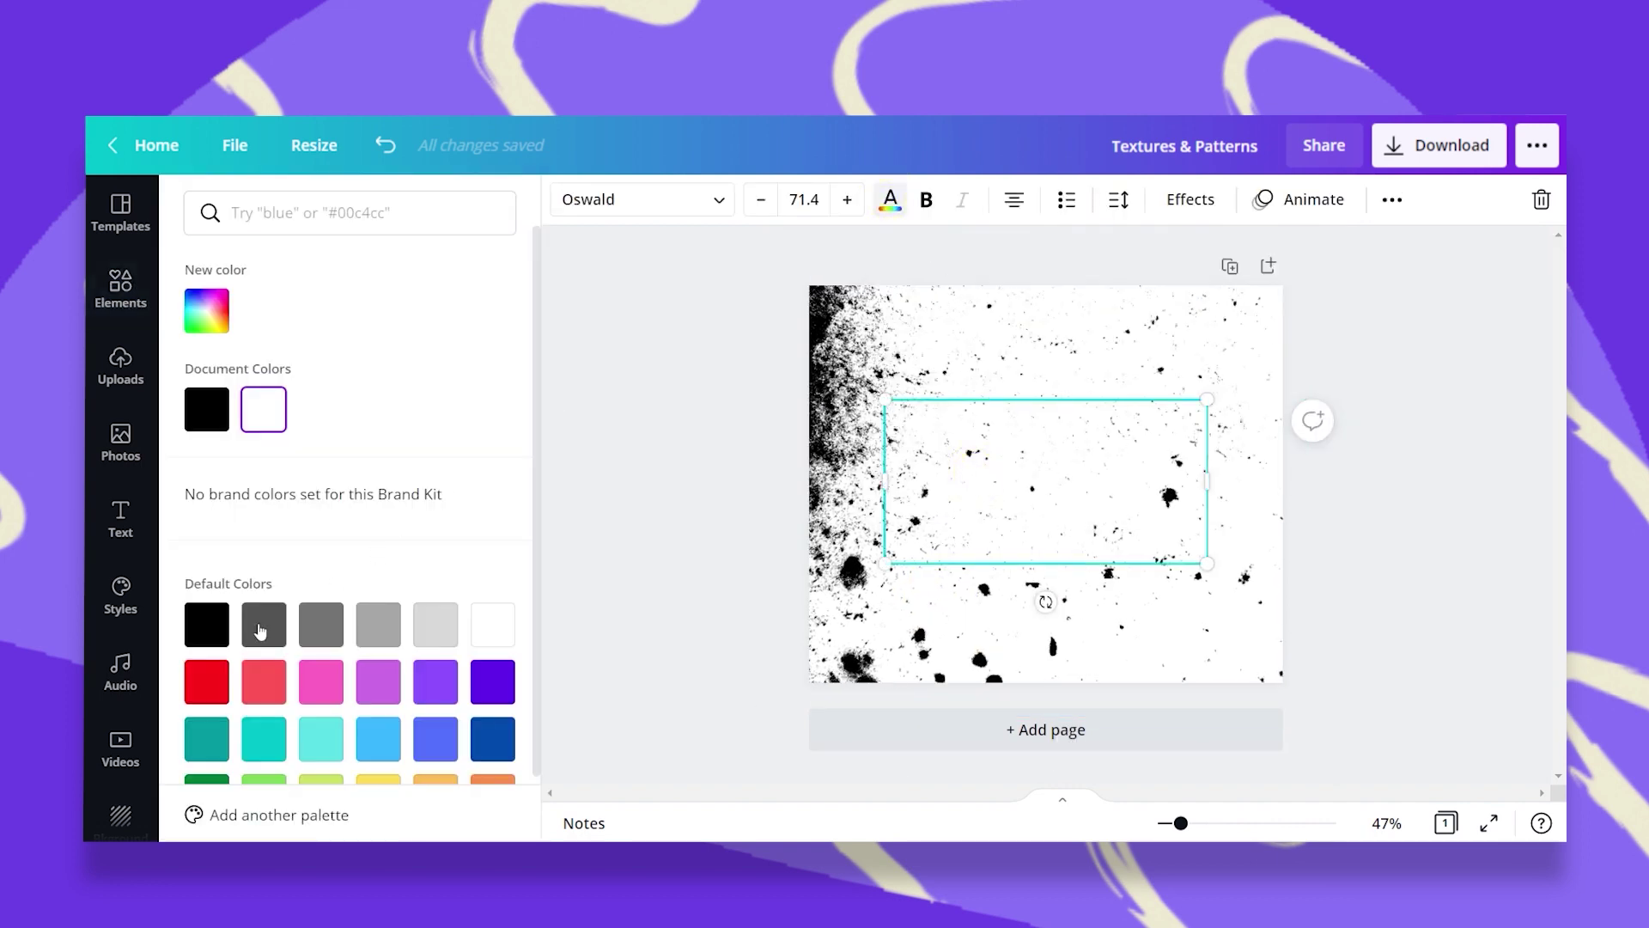
left_click(225, 691)
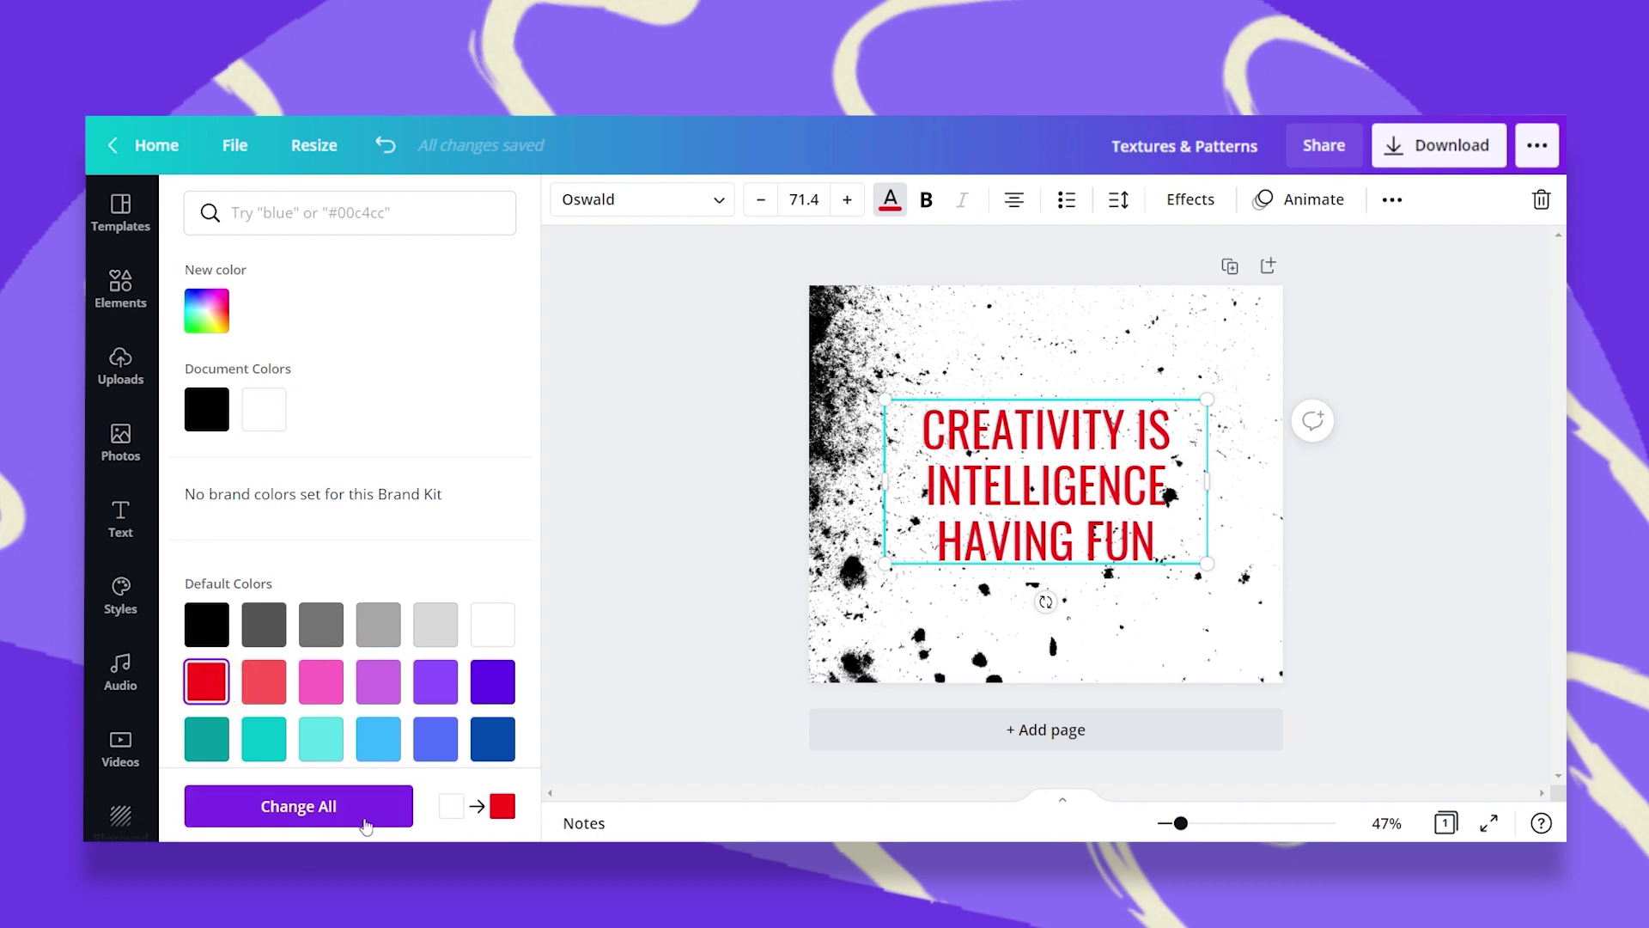
left_click(307, 806)
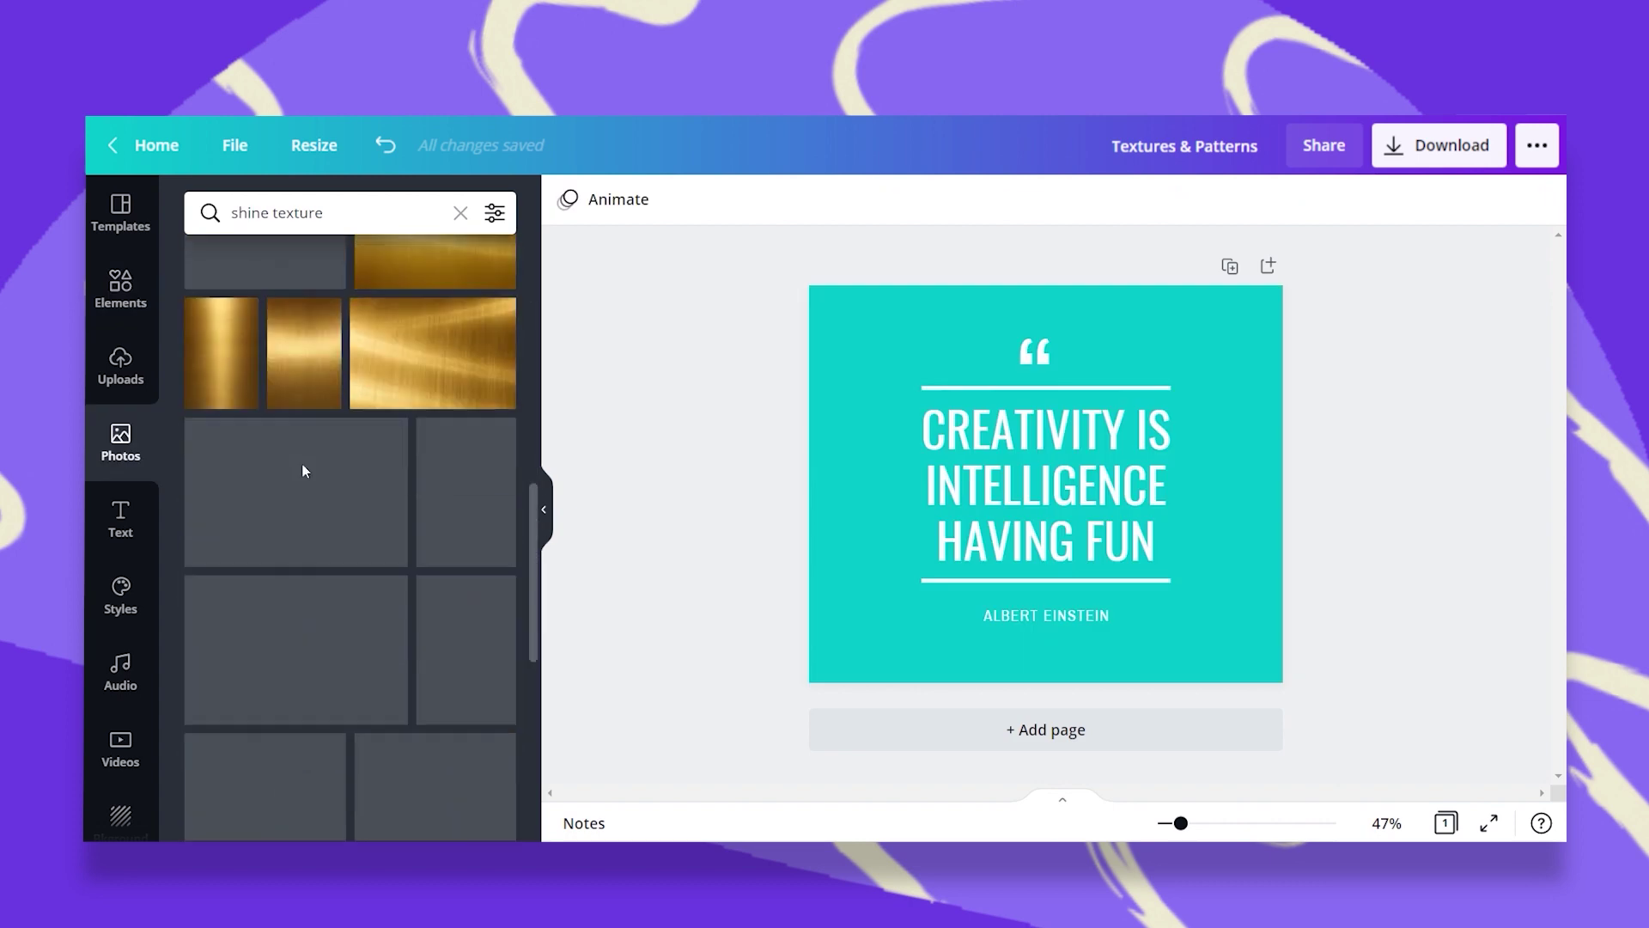
Try shine photos as the background, including rainbow glitter, ending on radial brushed metal
scroll(299, 472, "down", 3)
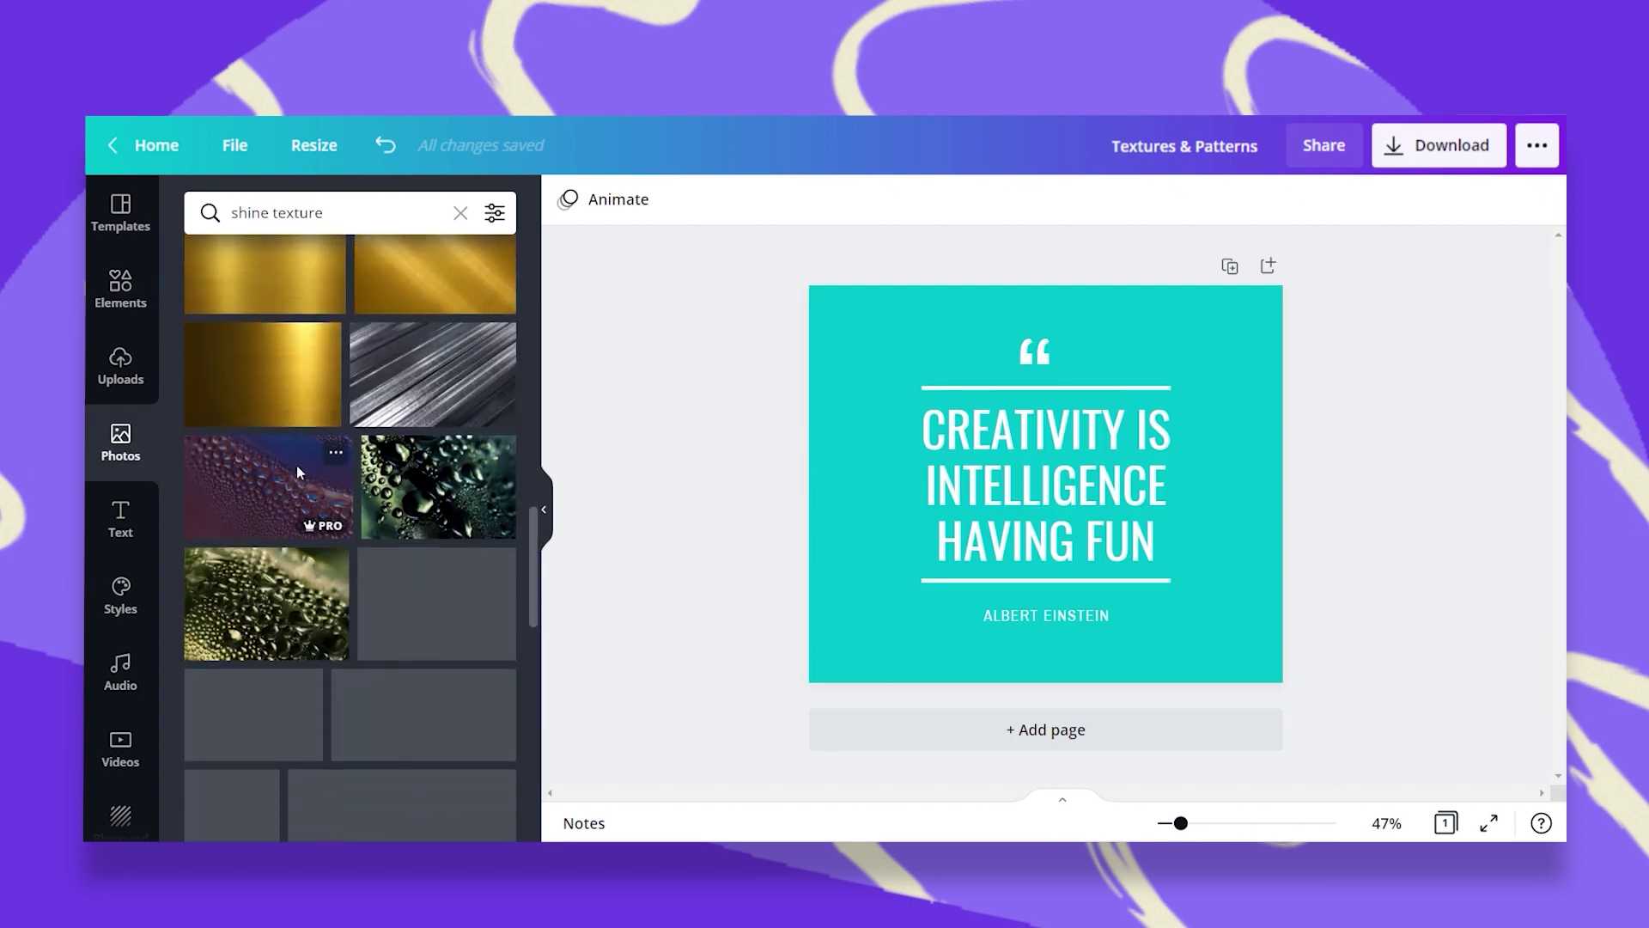
scroll(299, 472, "down", 10)
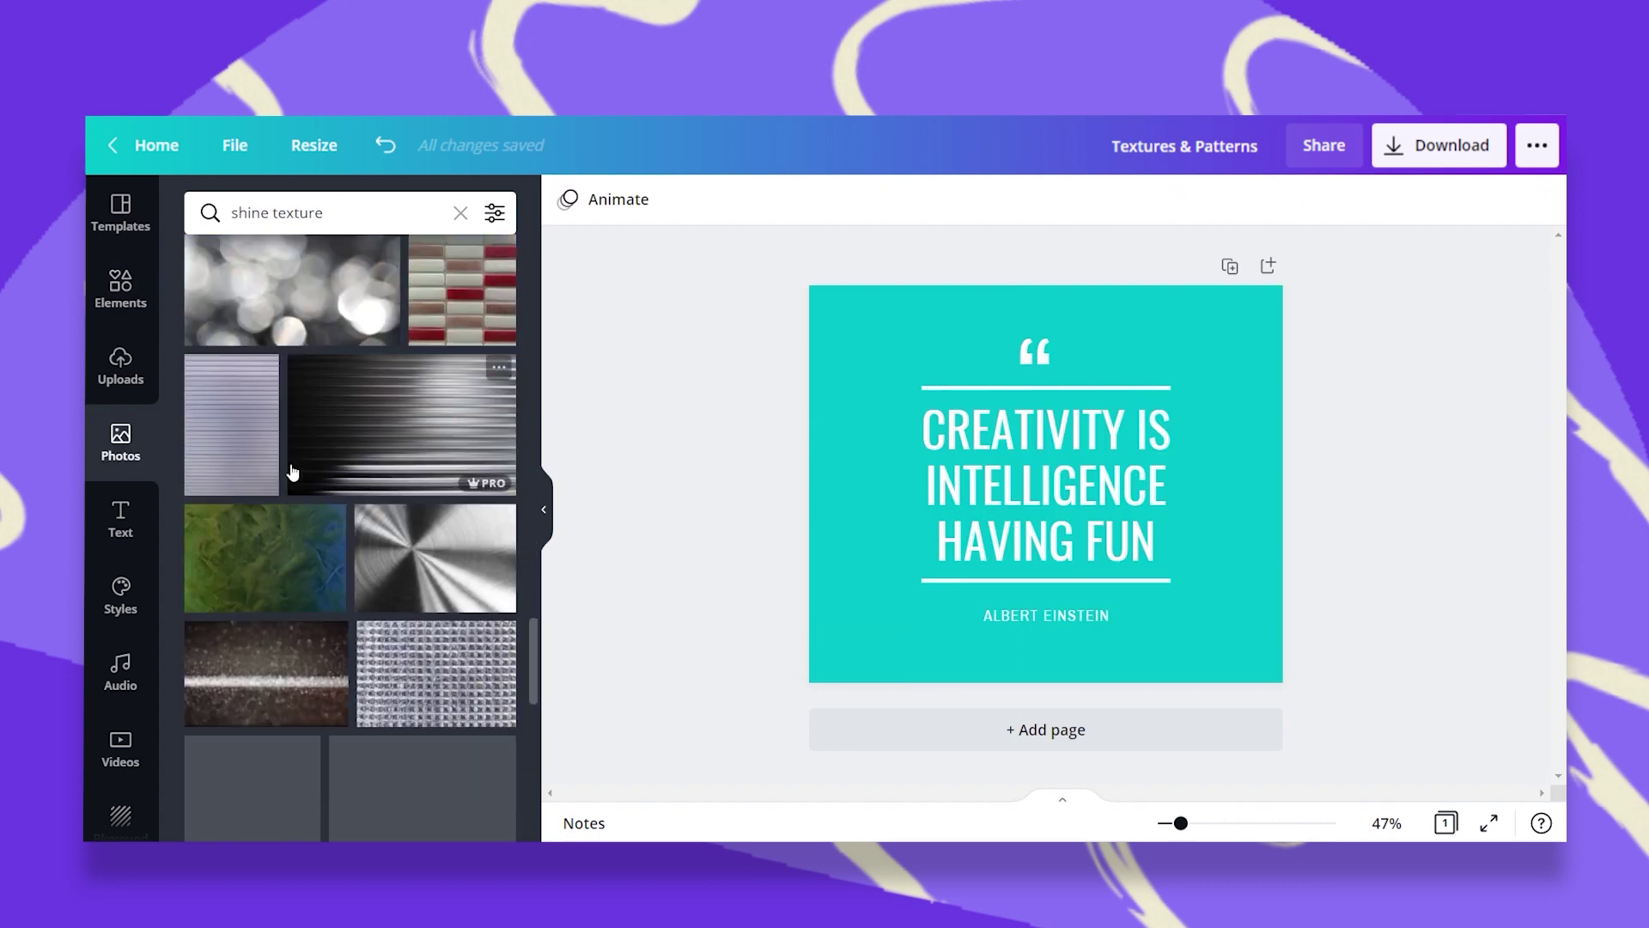
scroll(295, 467, "down", 3)
left_click_drag(433, 365, 818, 318)
scroll(344, 473, "down", 3)
left_click_drag(258, 456, 821, 365)
scroll(310, 602, "down", 5)
left_click_drag(266, 589, 833, 372)
scroll(322, 585, "down", 6)
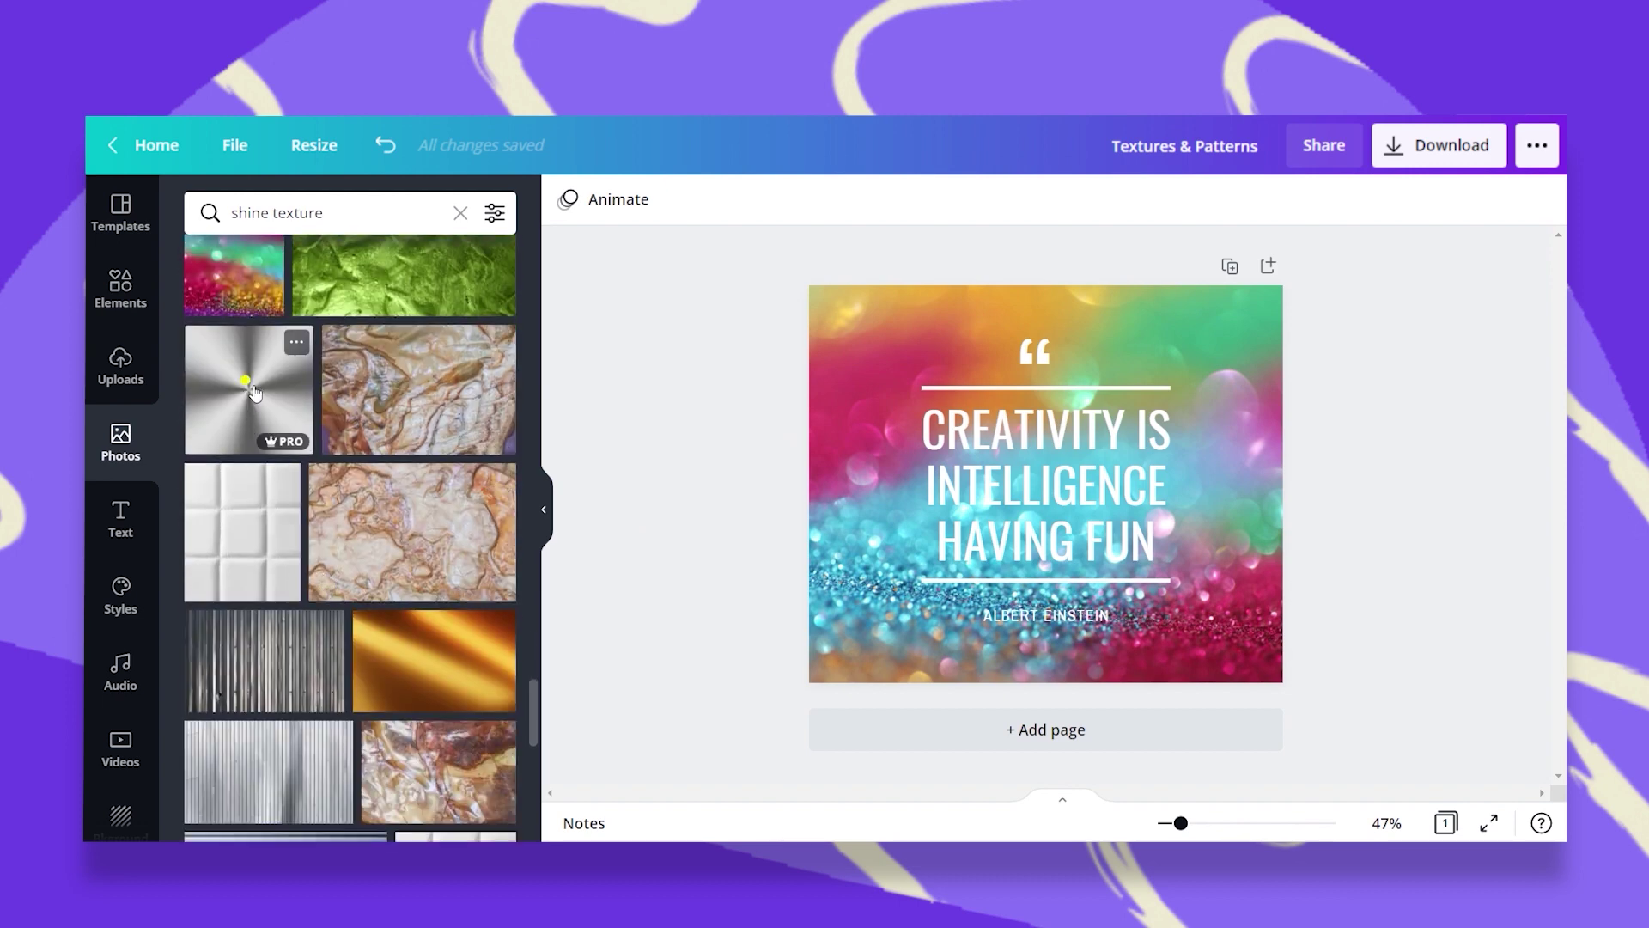
left_click_drag(286, 403, 789, 381)
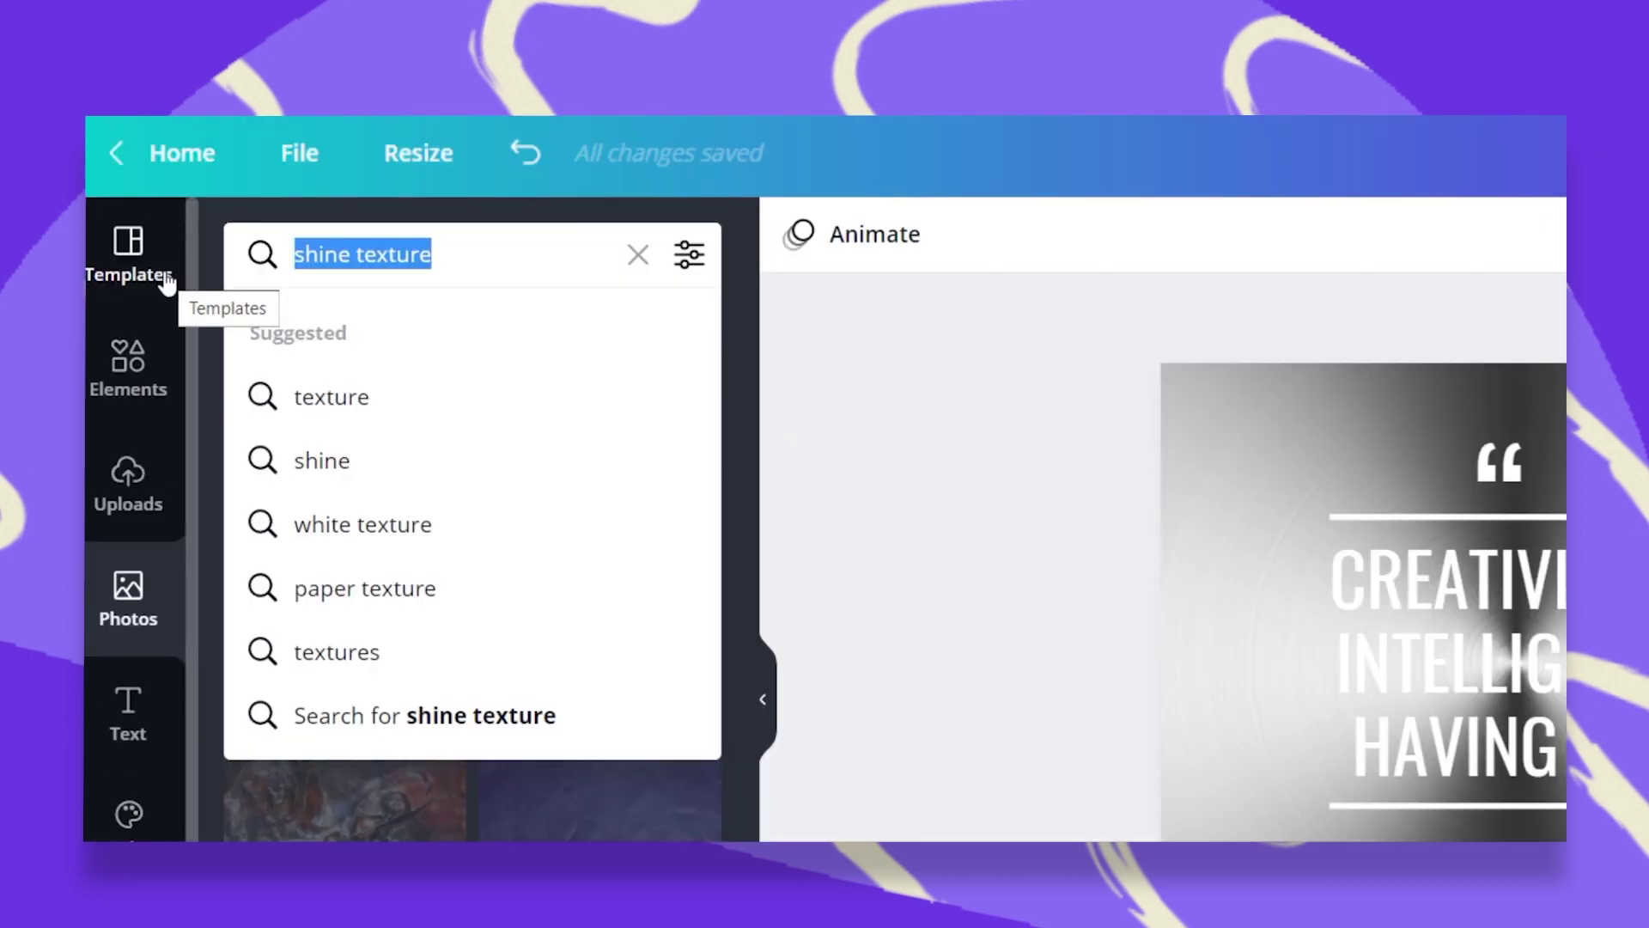
Search photos for 'water texture' and make a rippled water photo the page background
type("water texture")
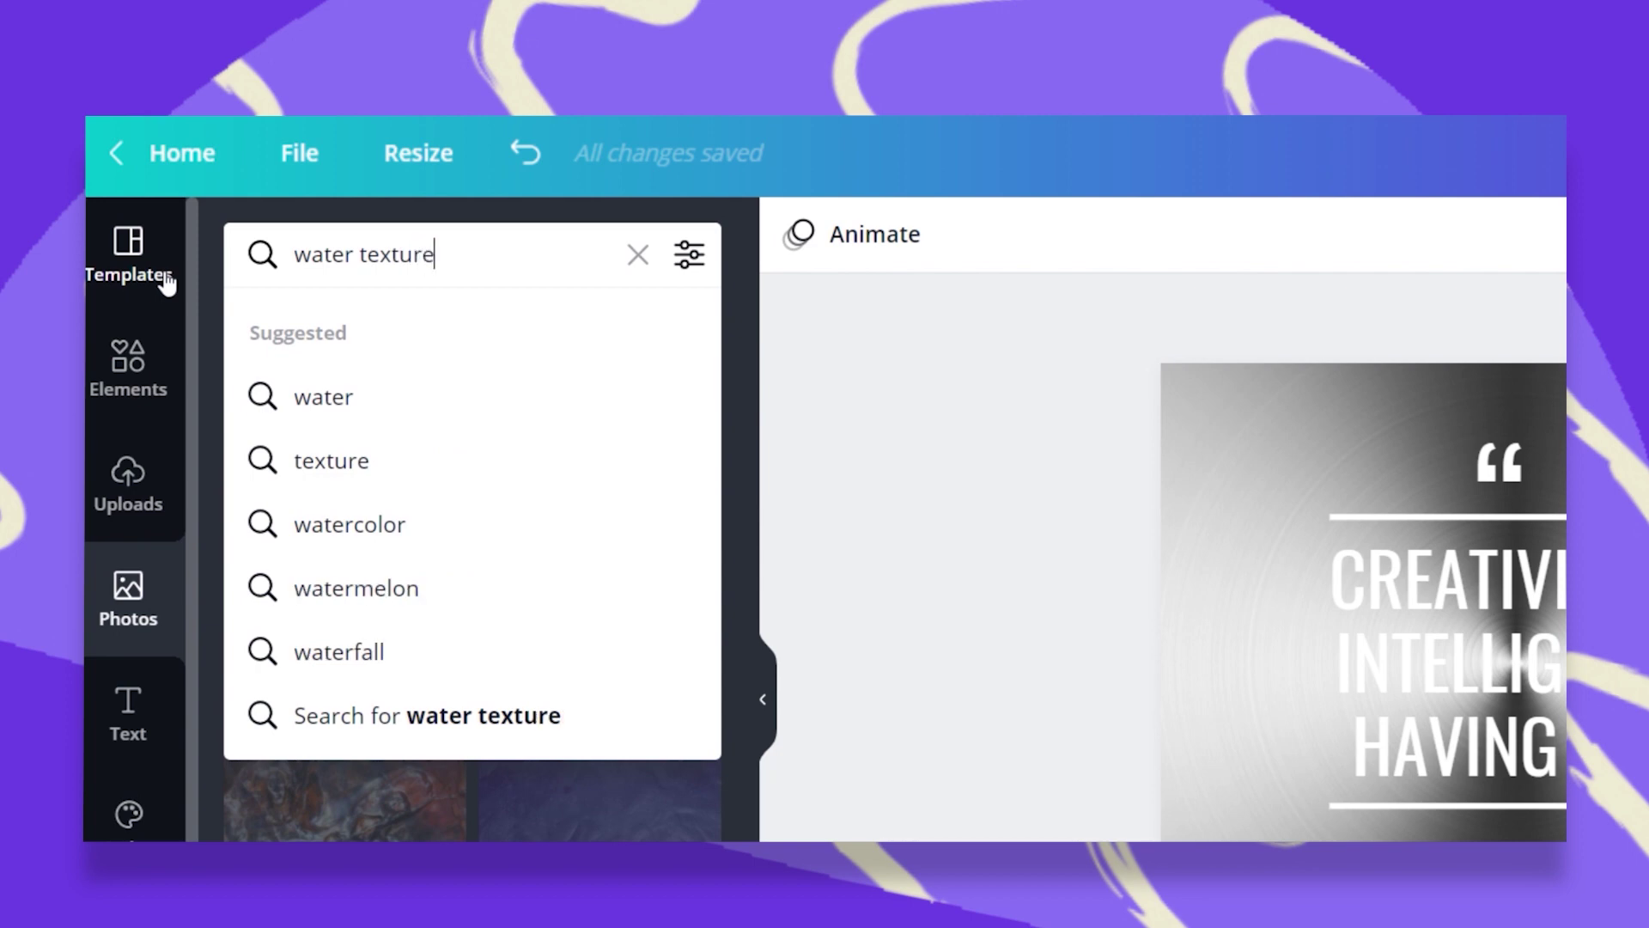
key("Return")
left_click_drag(284, 320, 849, 330)
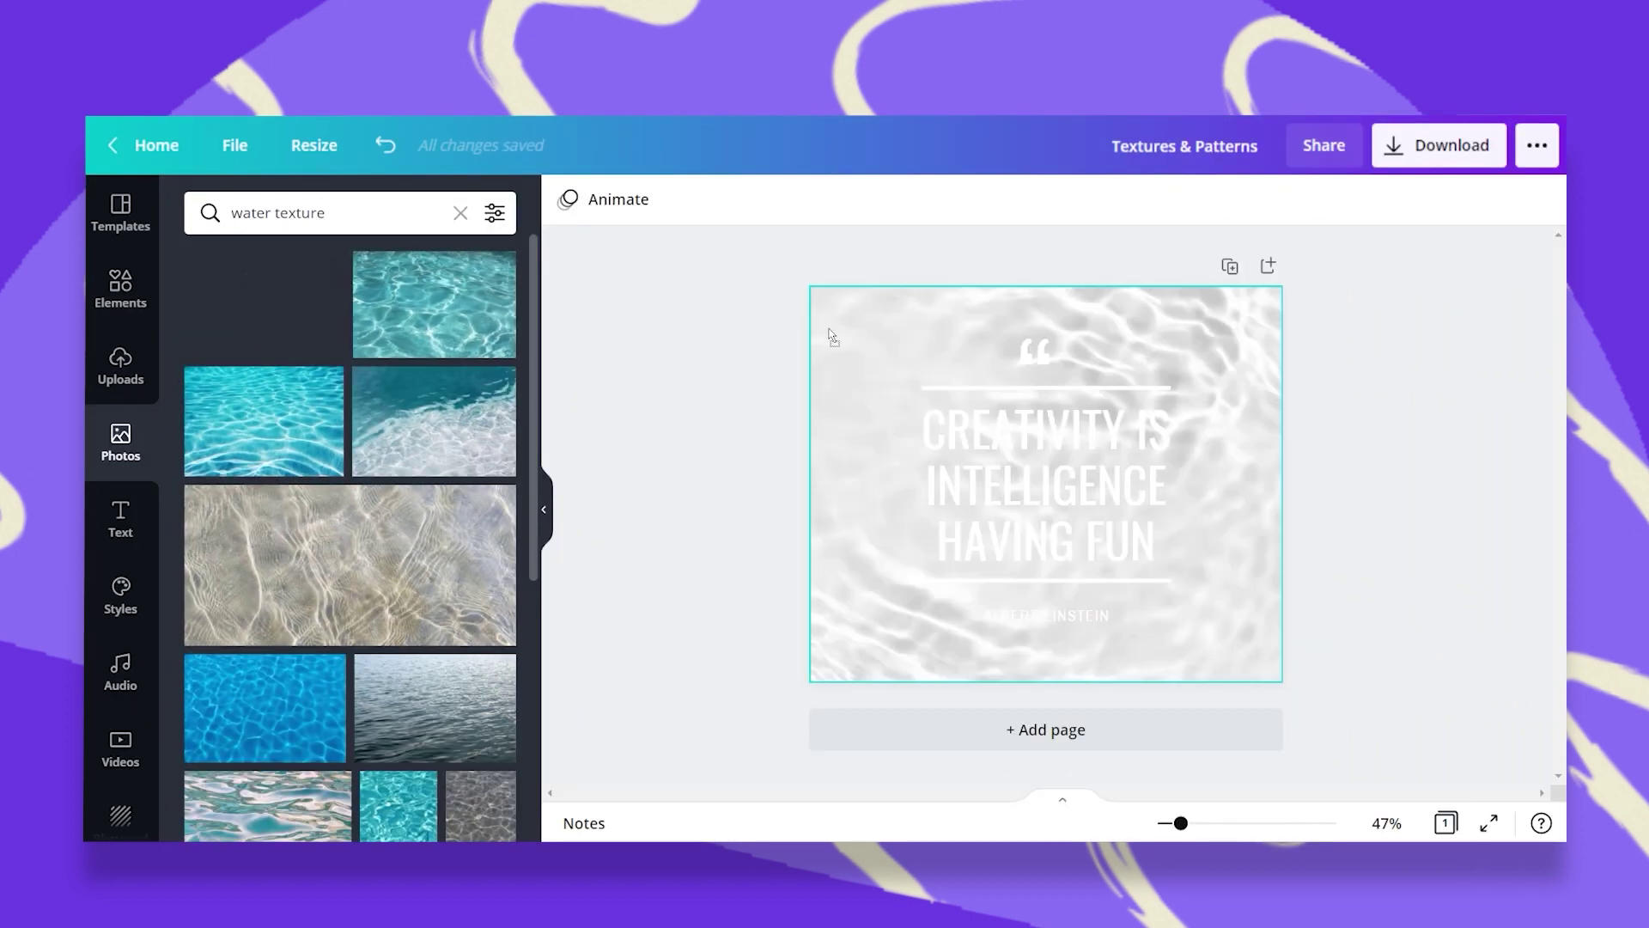
Lower the water photo's transparency to about 60 so the teal fill shows through
left_click(831, 337)
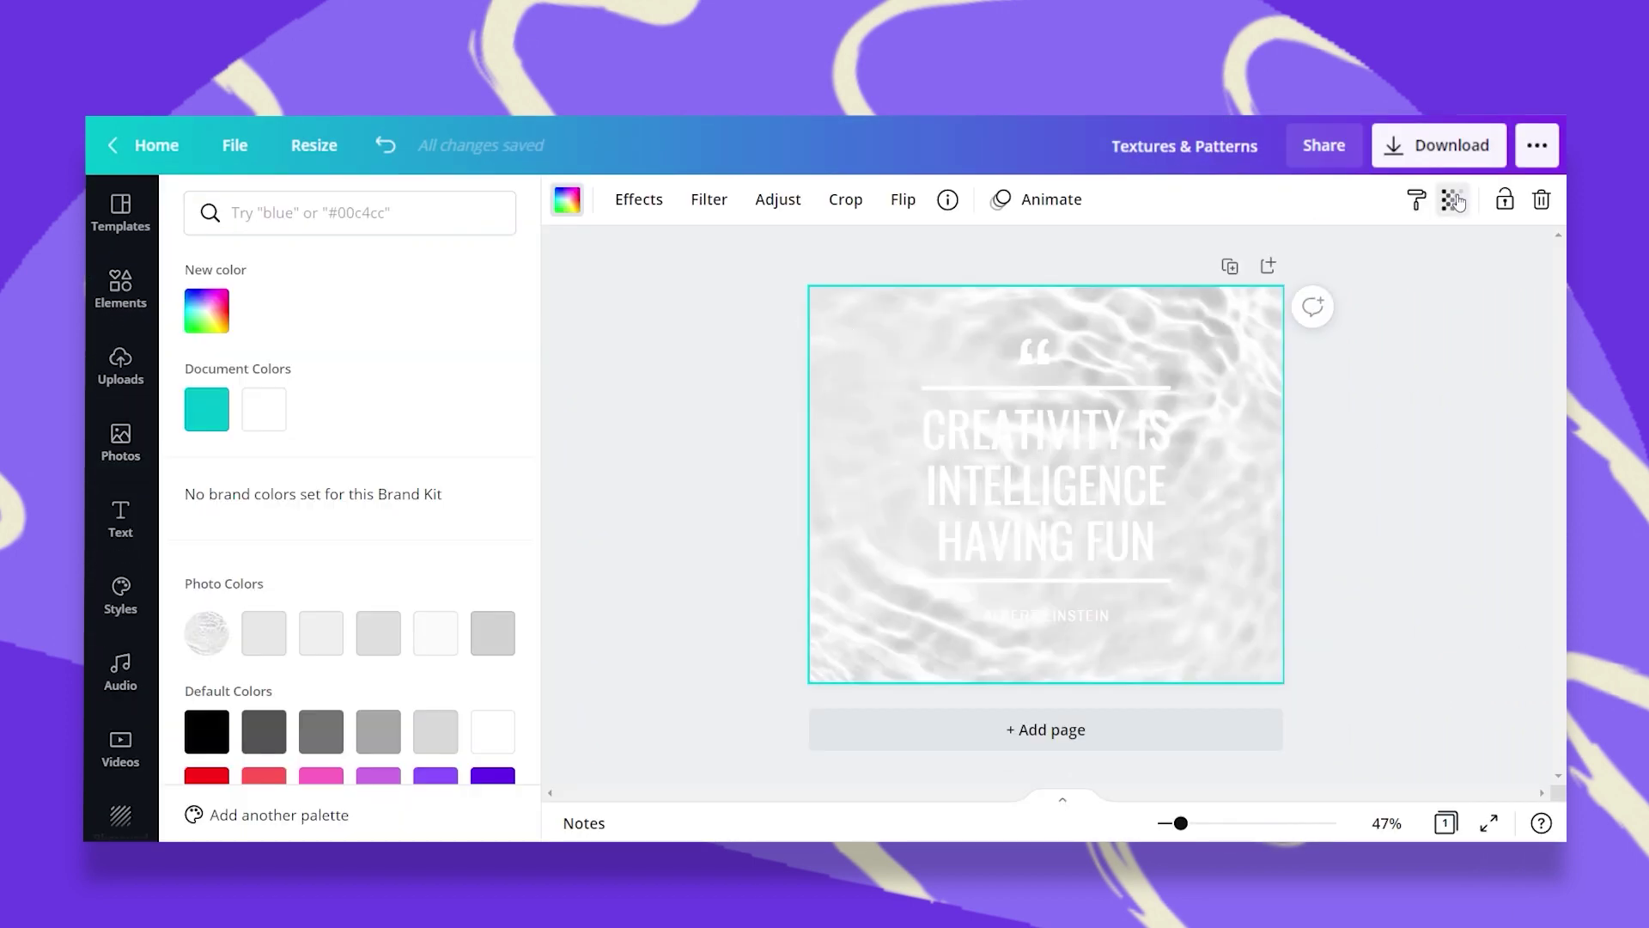
left_click(1451, 199)
left_click_drag(1381, 267, 1327, 273)
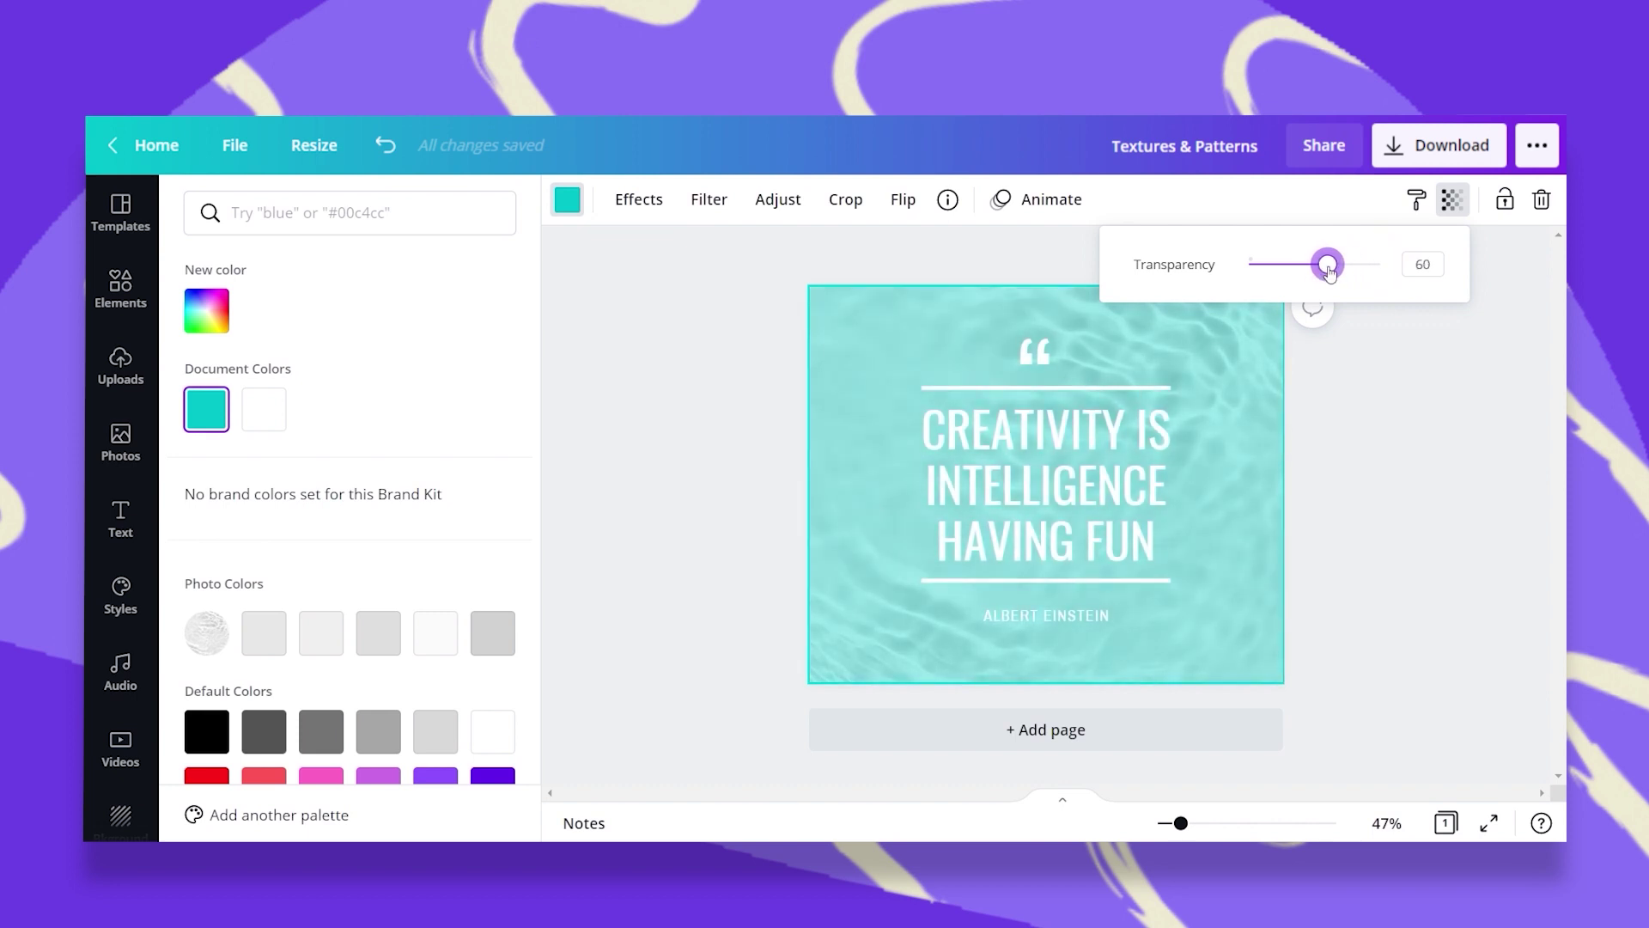
left_click(631, 400)
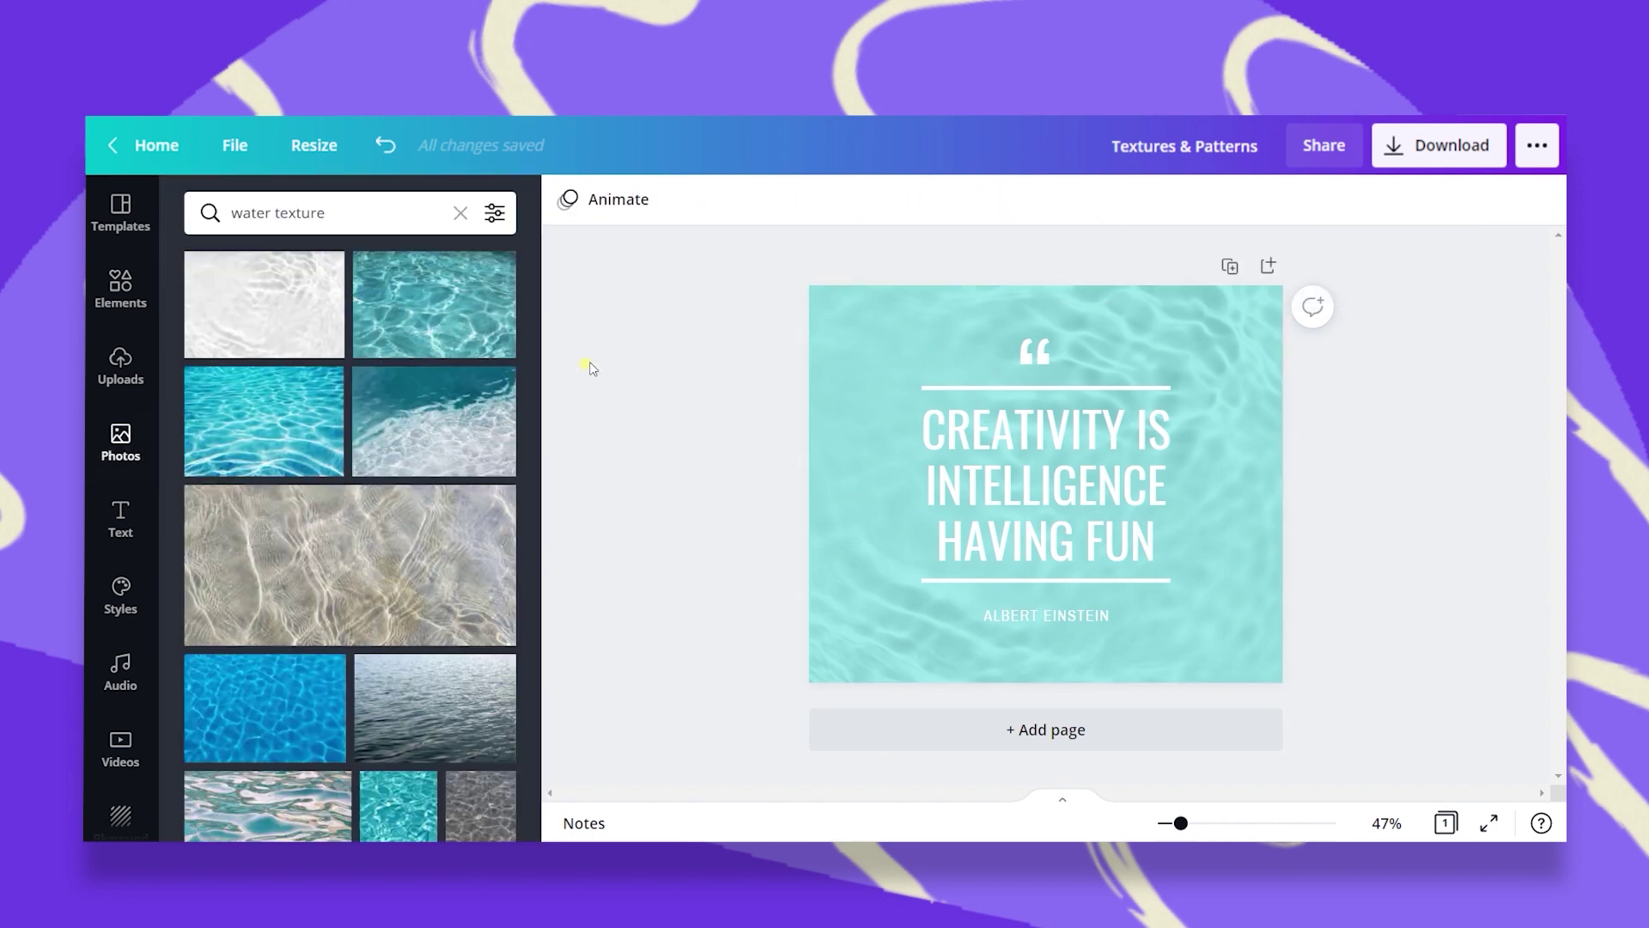
Replace the background with a droplet-speckled water photo faded to transparency 25
scroll(402, 483, "down", 5)
scroll(402, 483, "down", 5)
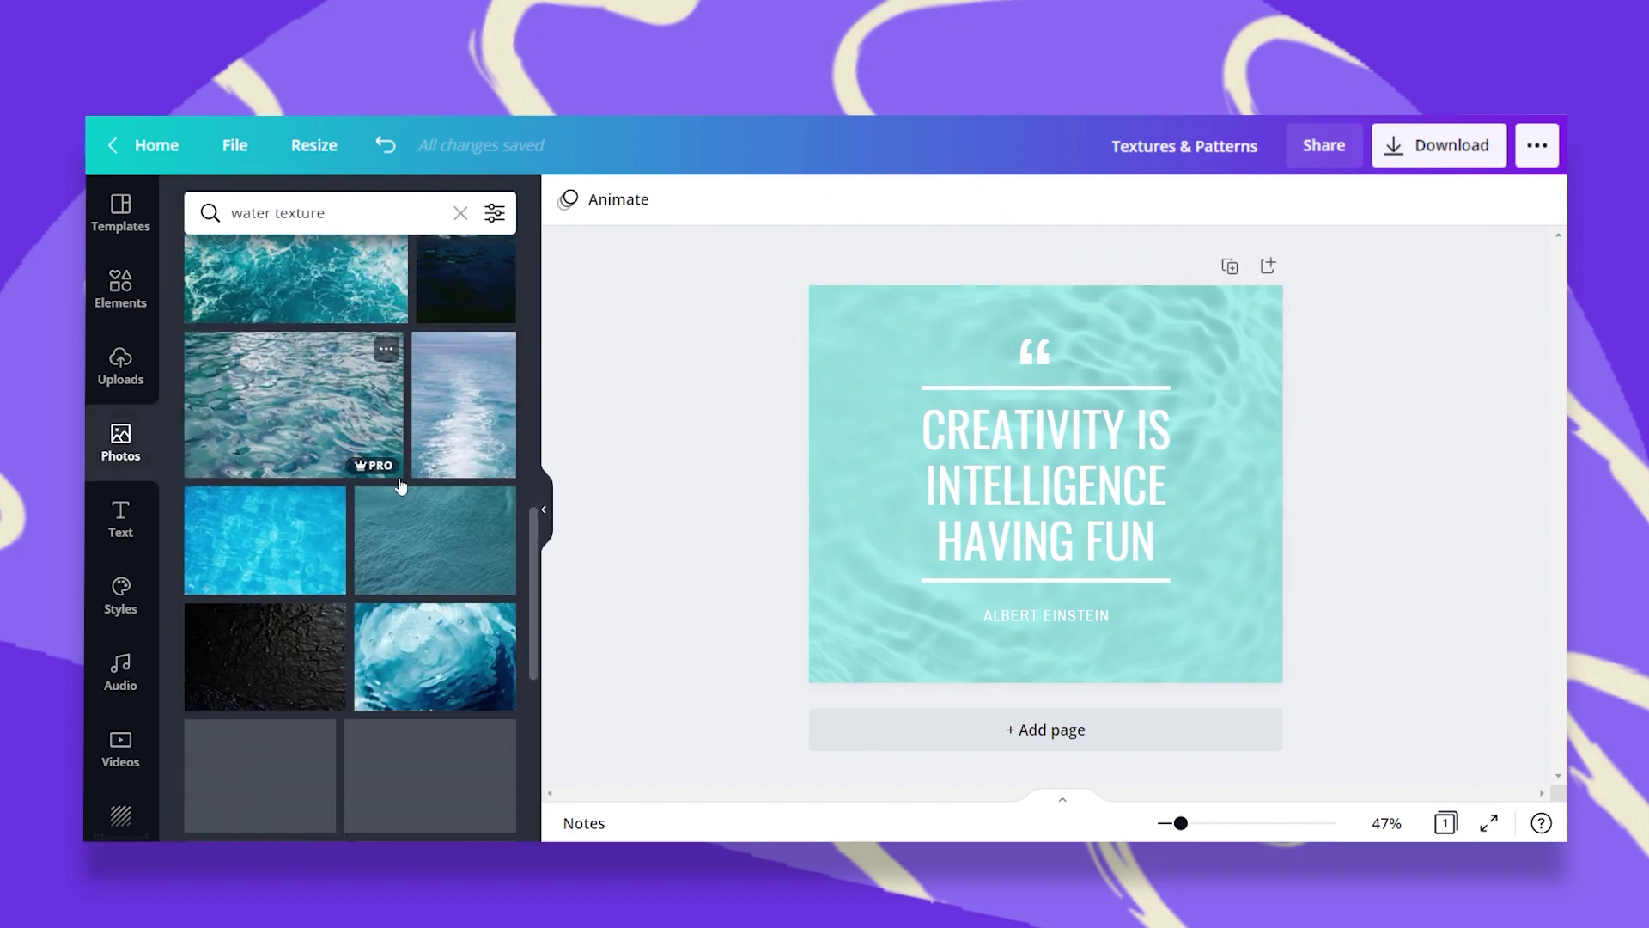
left_click_drag(434, 559, 945, 387)
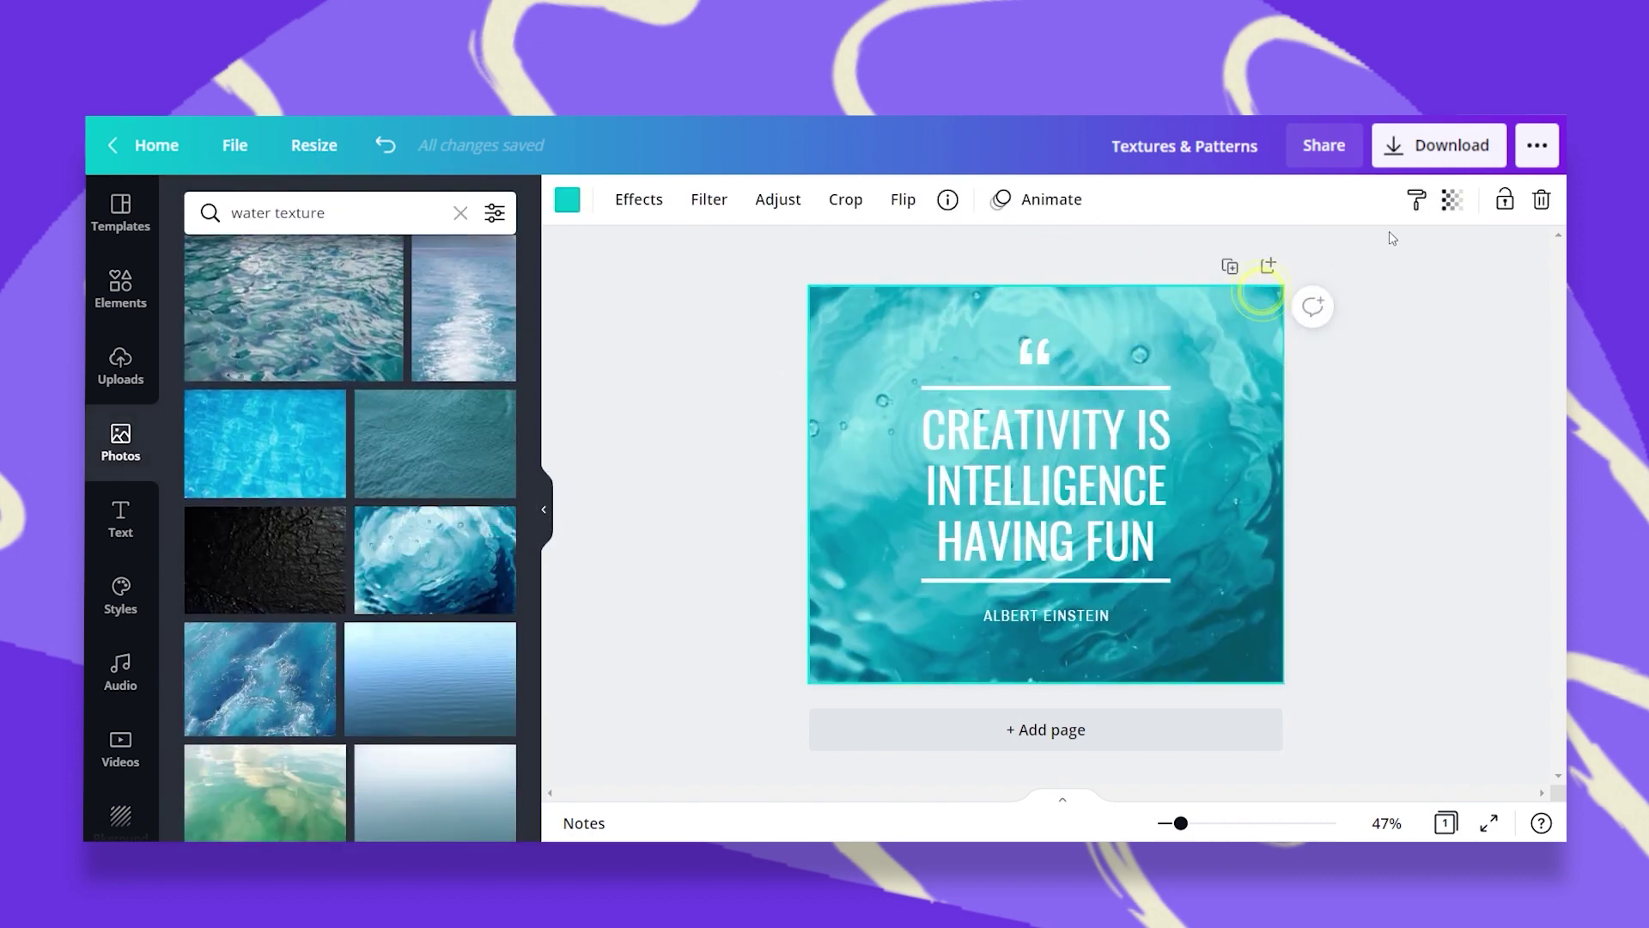
left_click(1452, 199)
mouse_move(1311, 265)
left_mouse_down()
mouse_move(1377, 265)
mouse_move(1296, 285)
left_mouse_up()
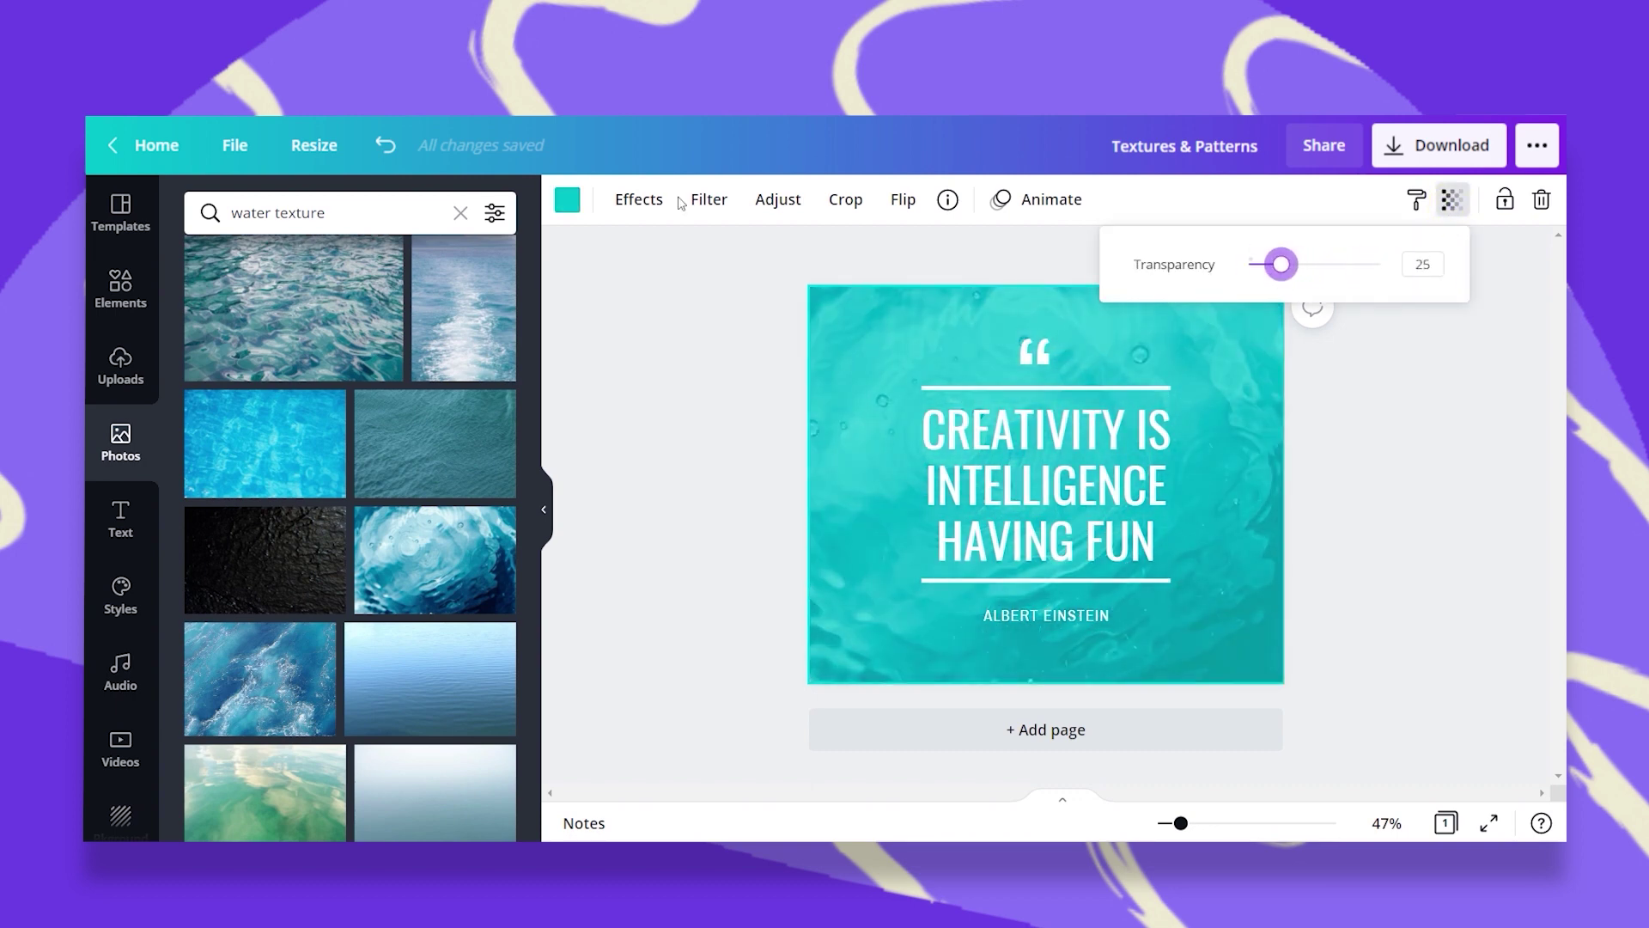
Tint the background photo light green, red and grey, finishing on teal
left_click(567, 199)
scroll(342, 602, "down", 3)
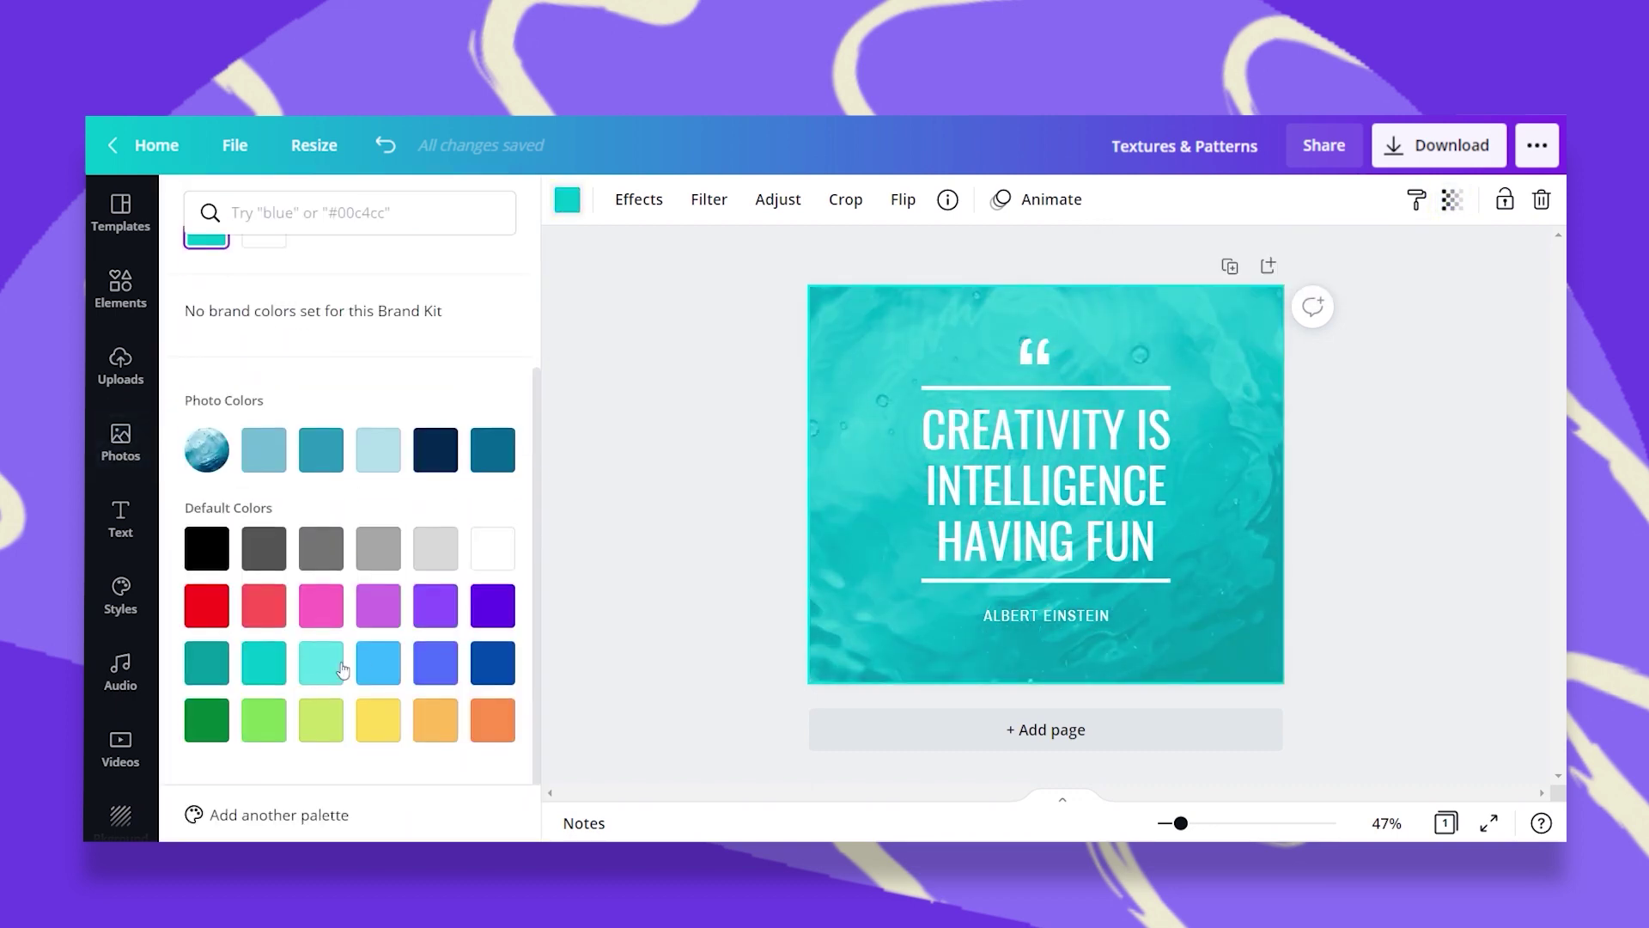
left_click(330, 730)
left_click(502, 732)
left_click(205, 608)
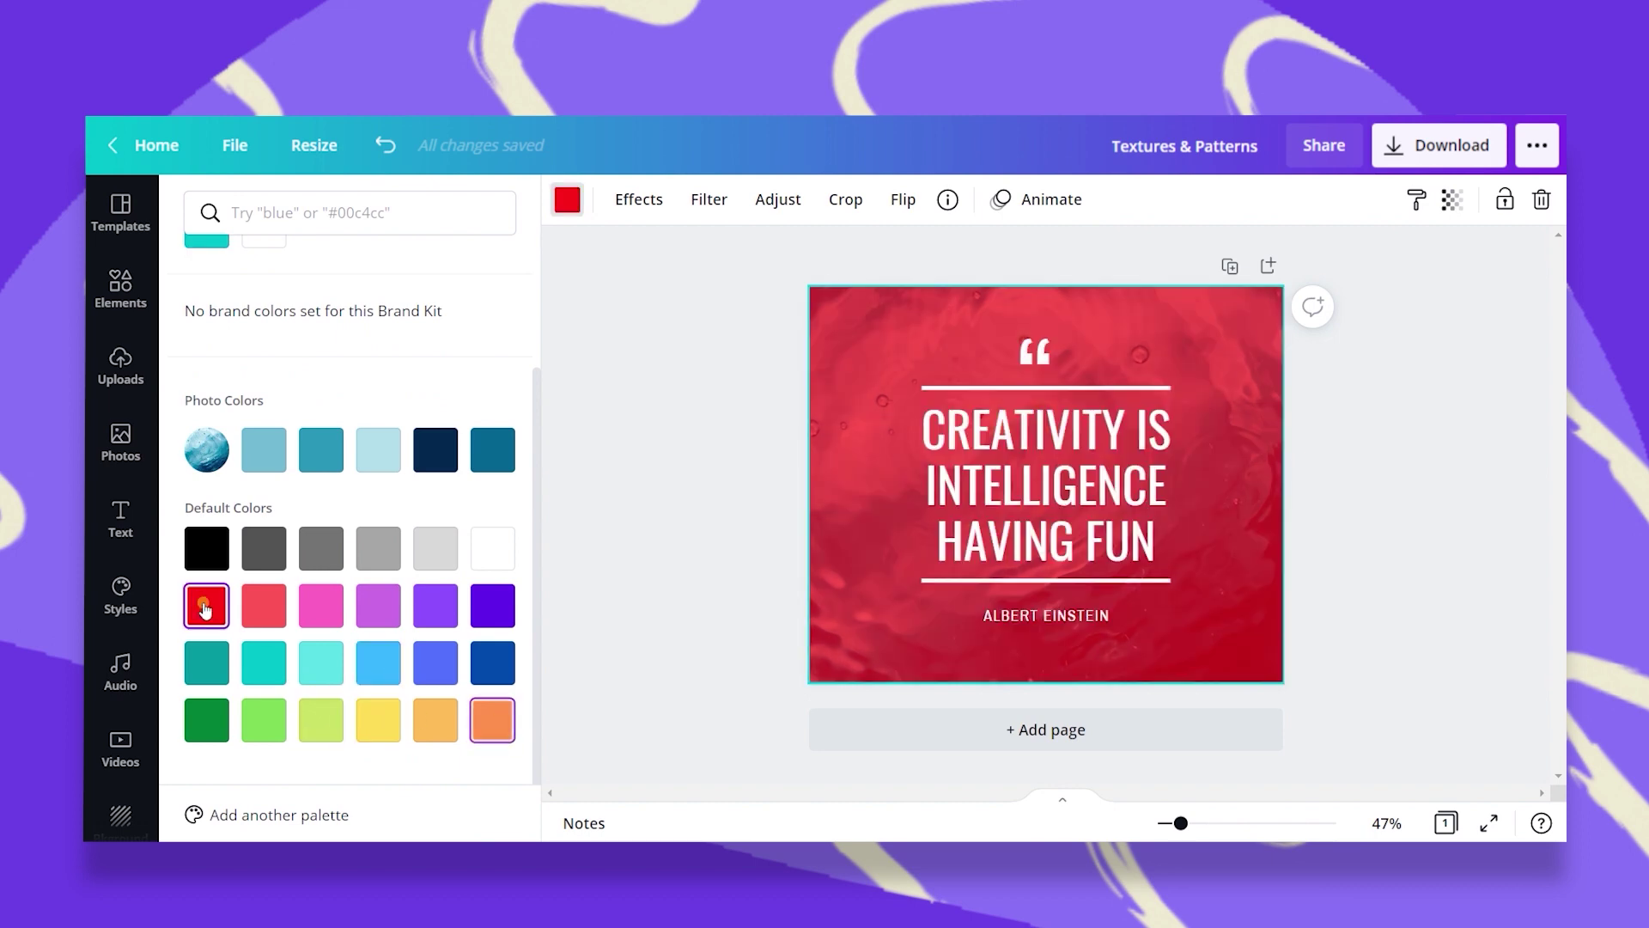
left_click(378, 544)
left_click(492, 449)
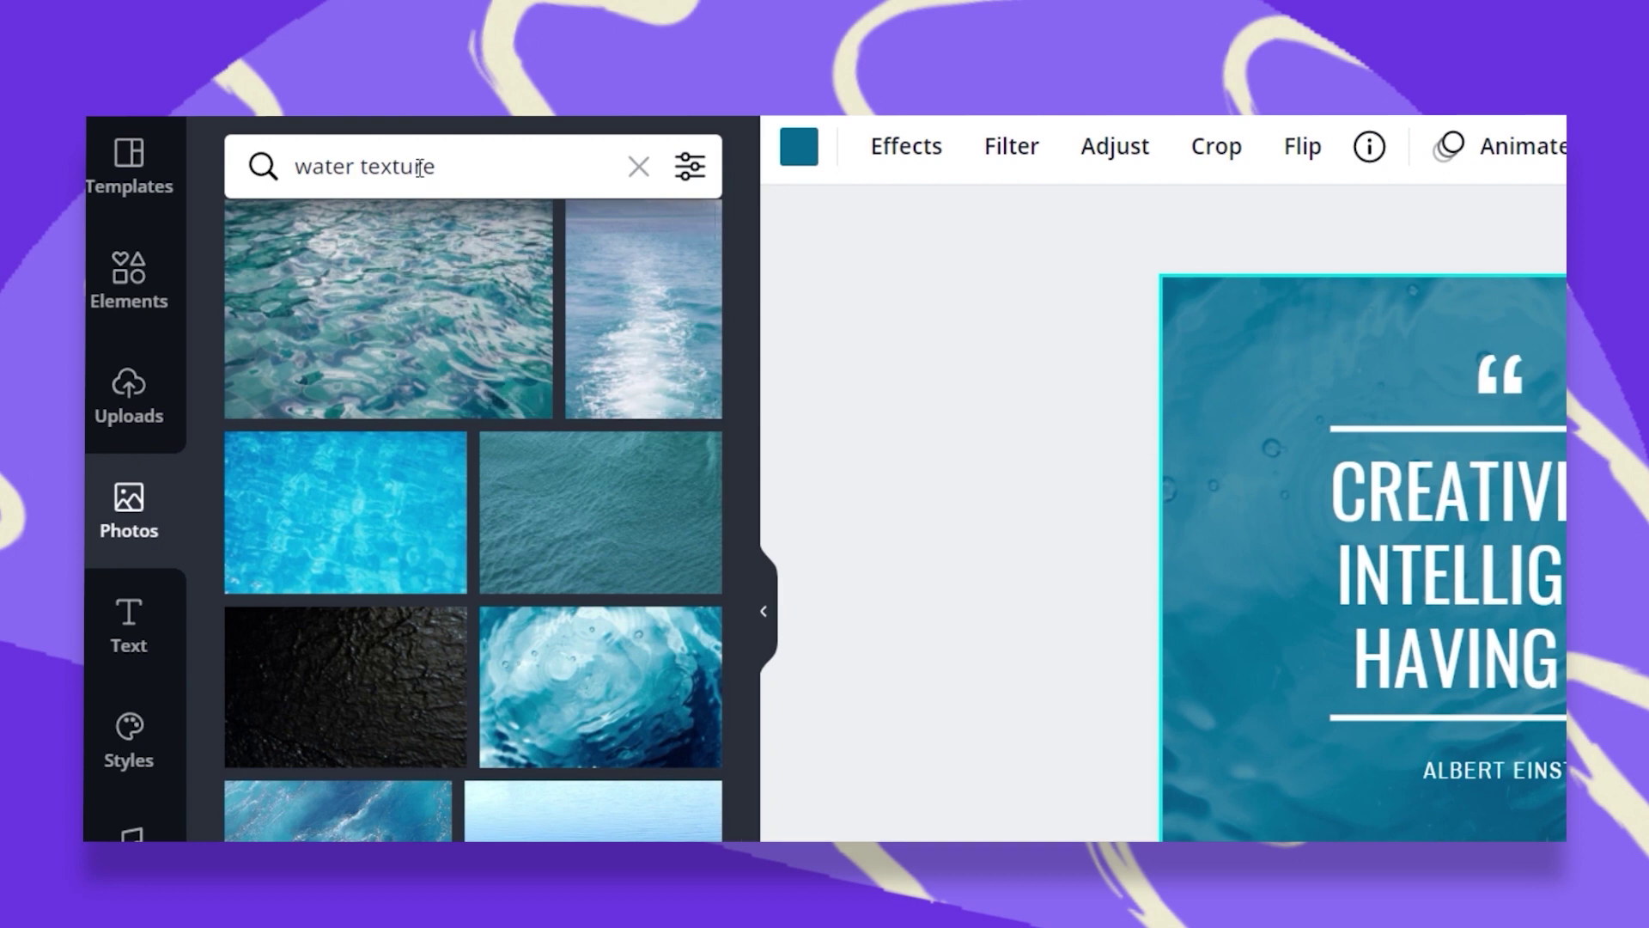
Change the photo search from 'water texture' to 'water pattern' and browse the results
left_click_drag(440, 169, 361, 166)
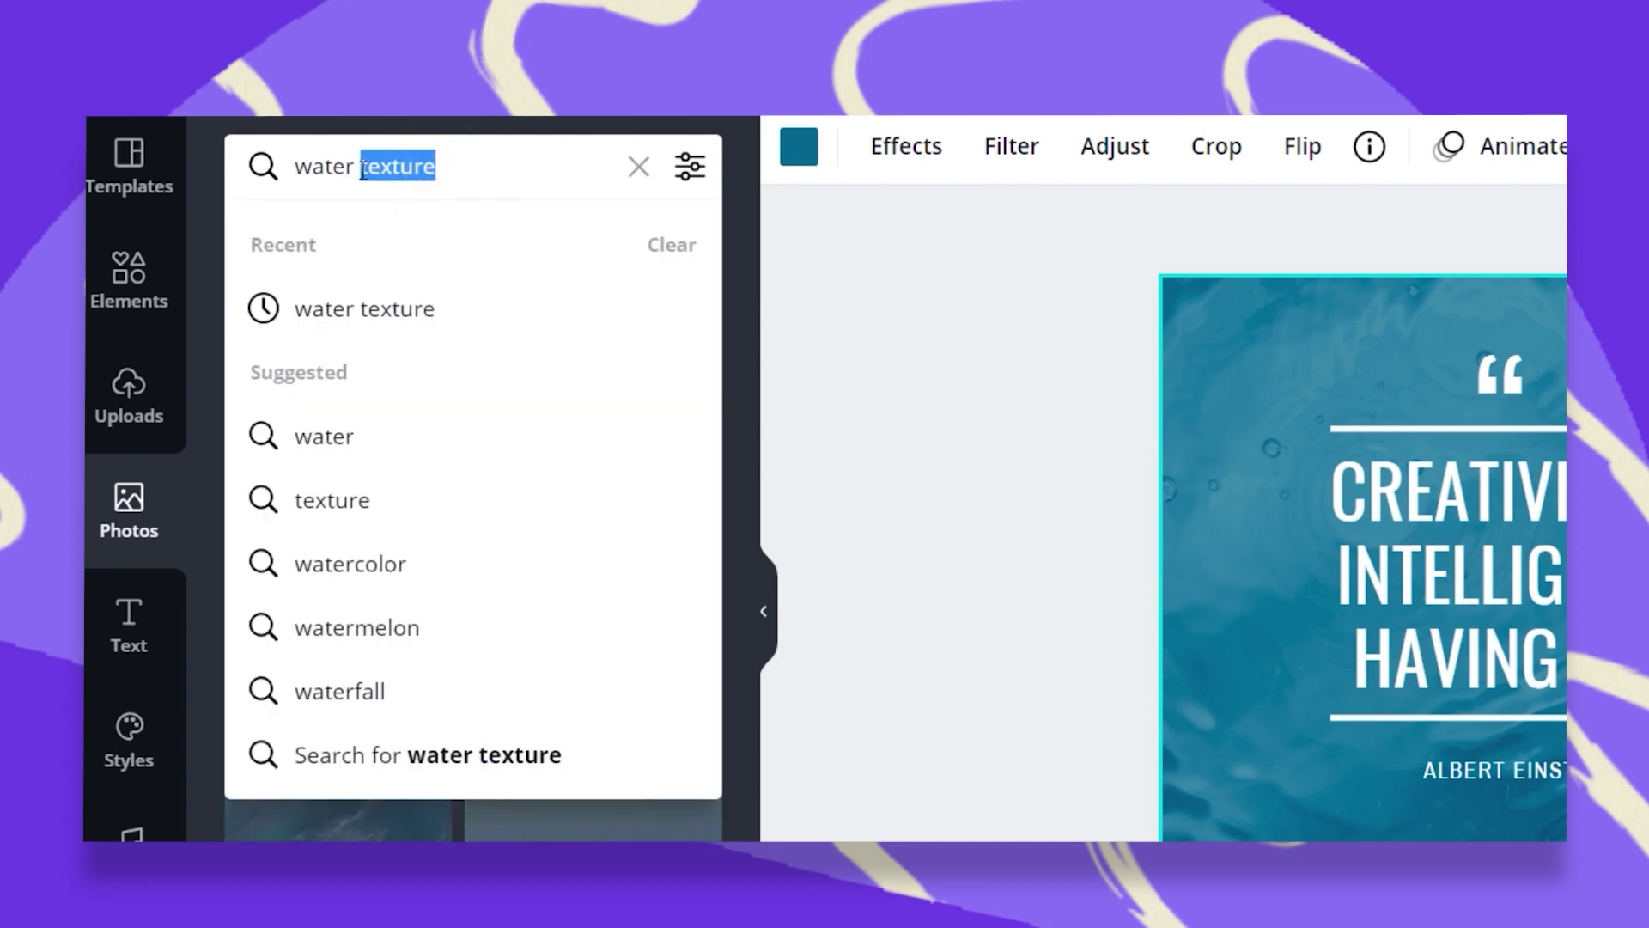
type("pattern")
key("Return")
scroll(388, 465, "down", 2)
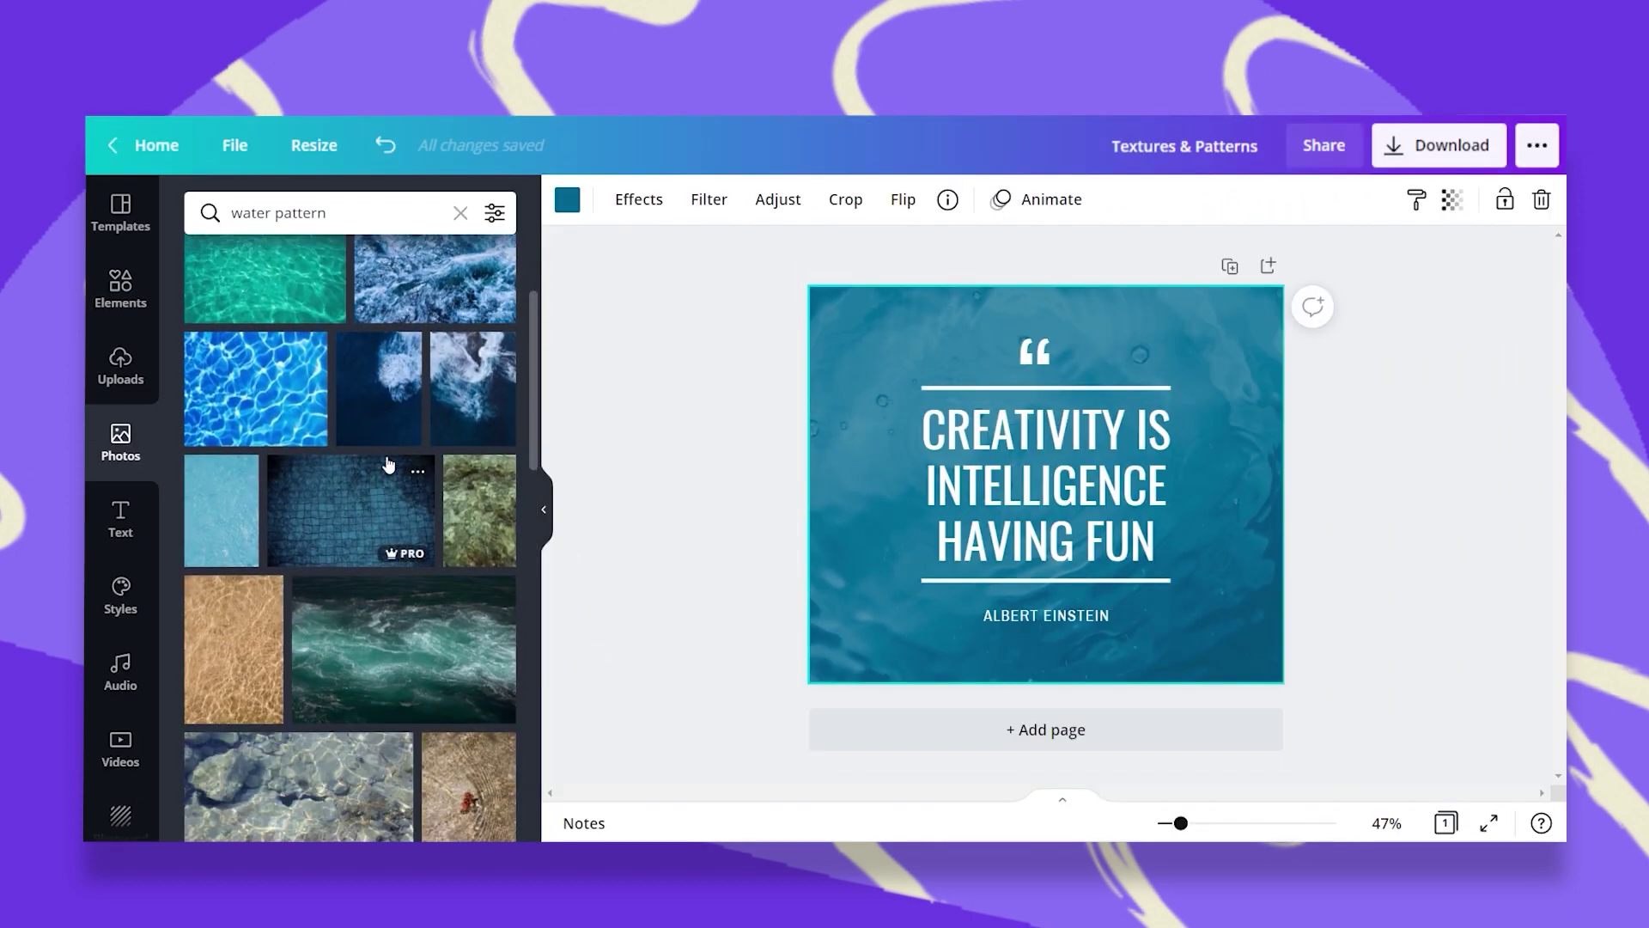
Search the Elements graphics for 'pattern'
left_click(120, 281)
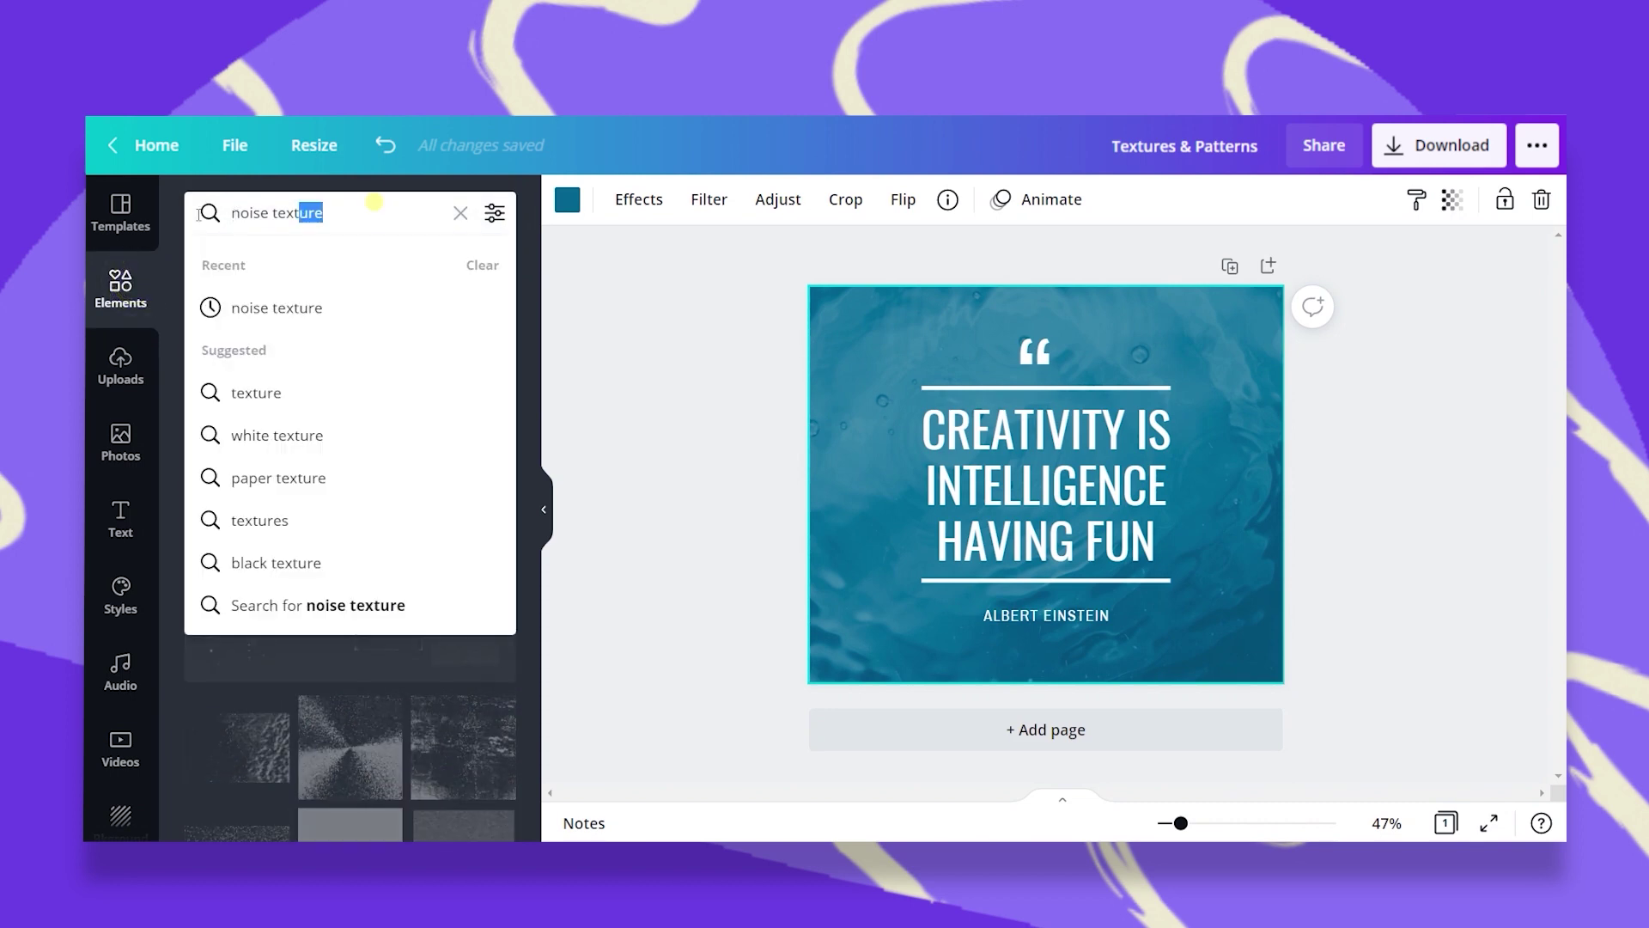
type("pattern")
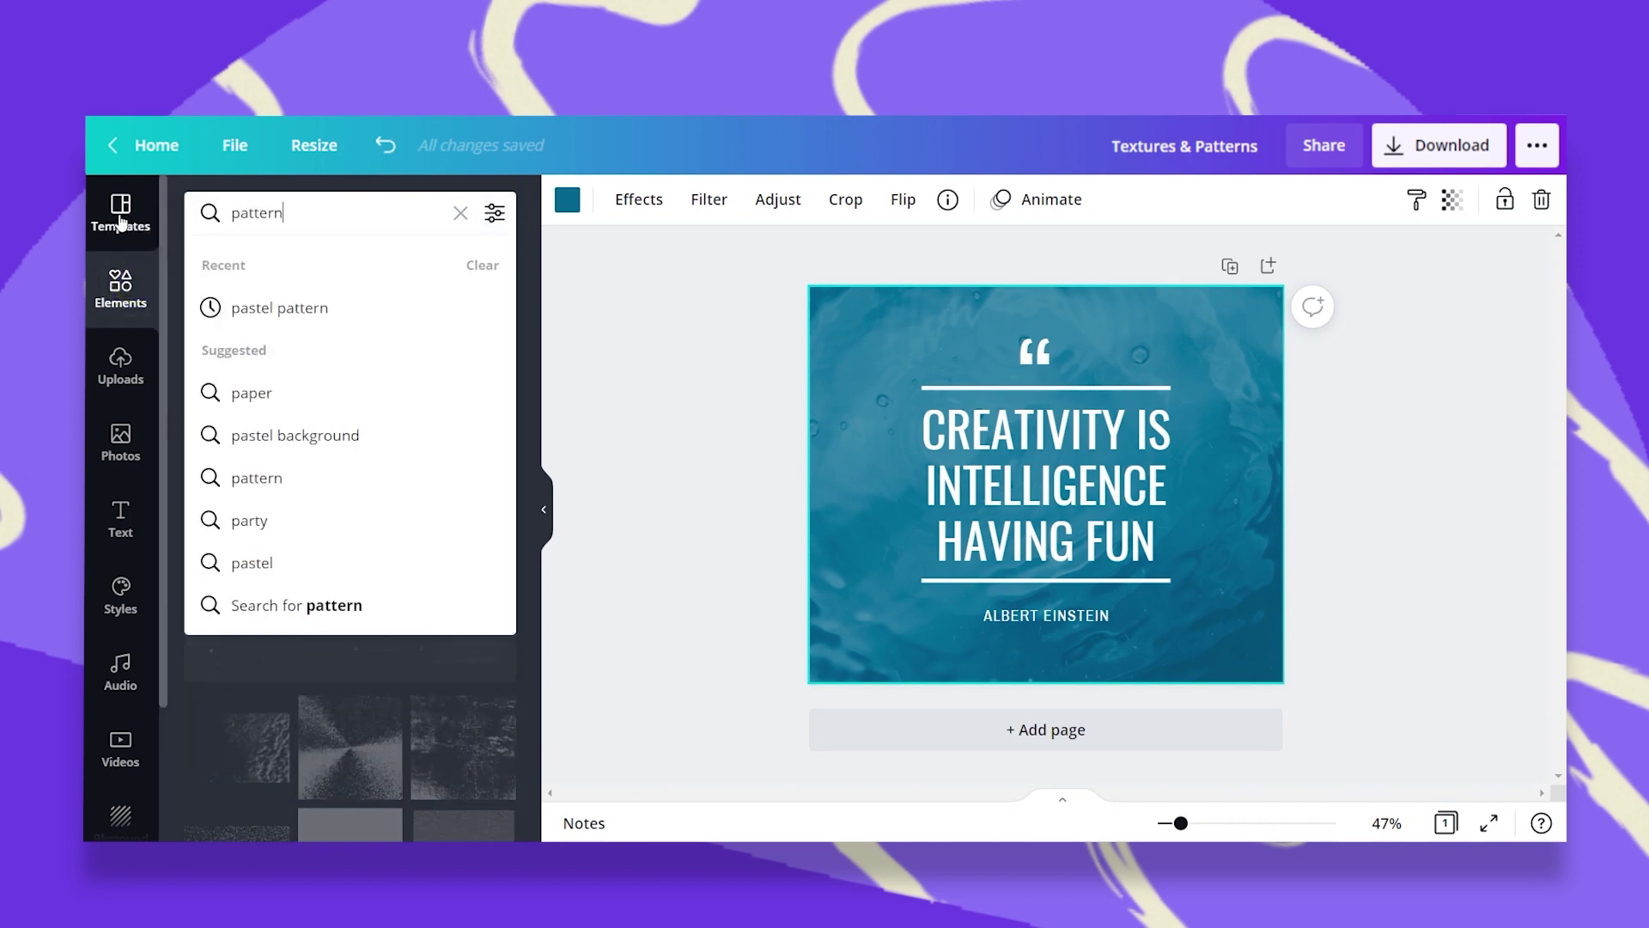
key("Return")
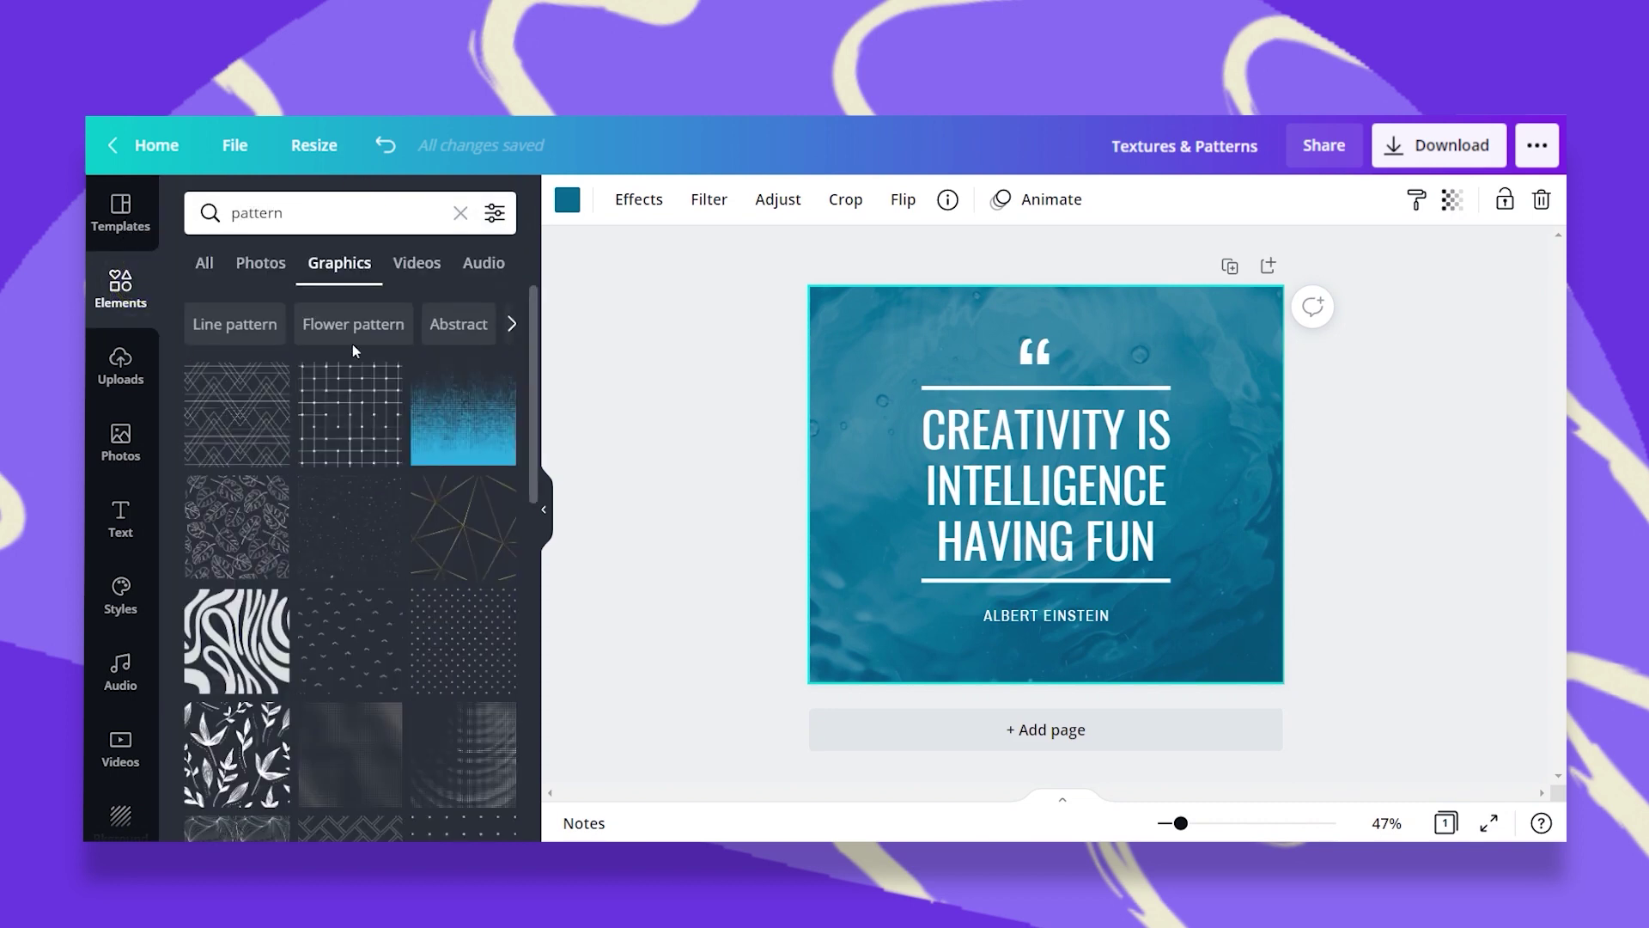
Delete the water photo and teal fill from the background, then add the zebra-stripe pattern graphic
key("Delete")
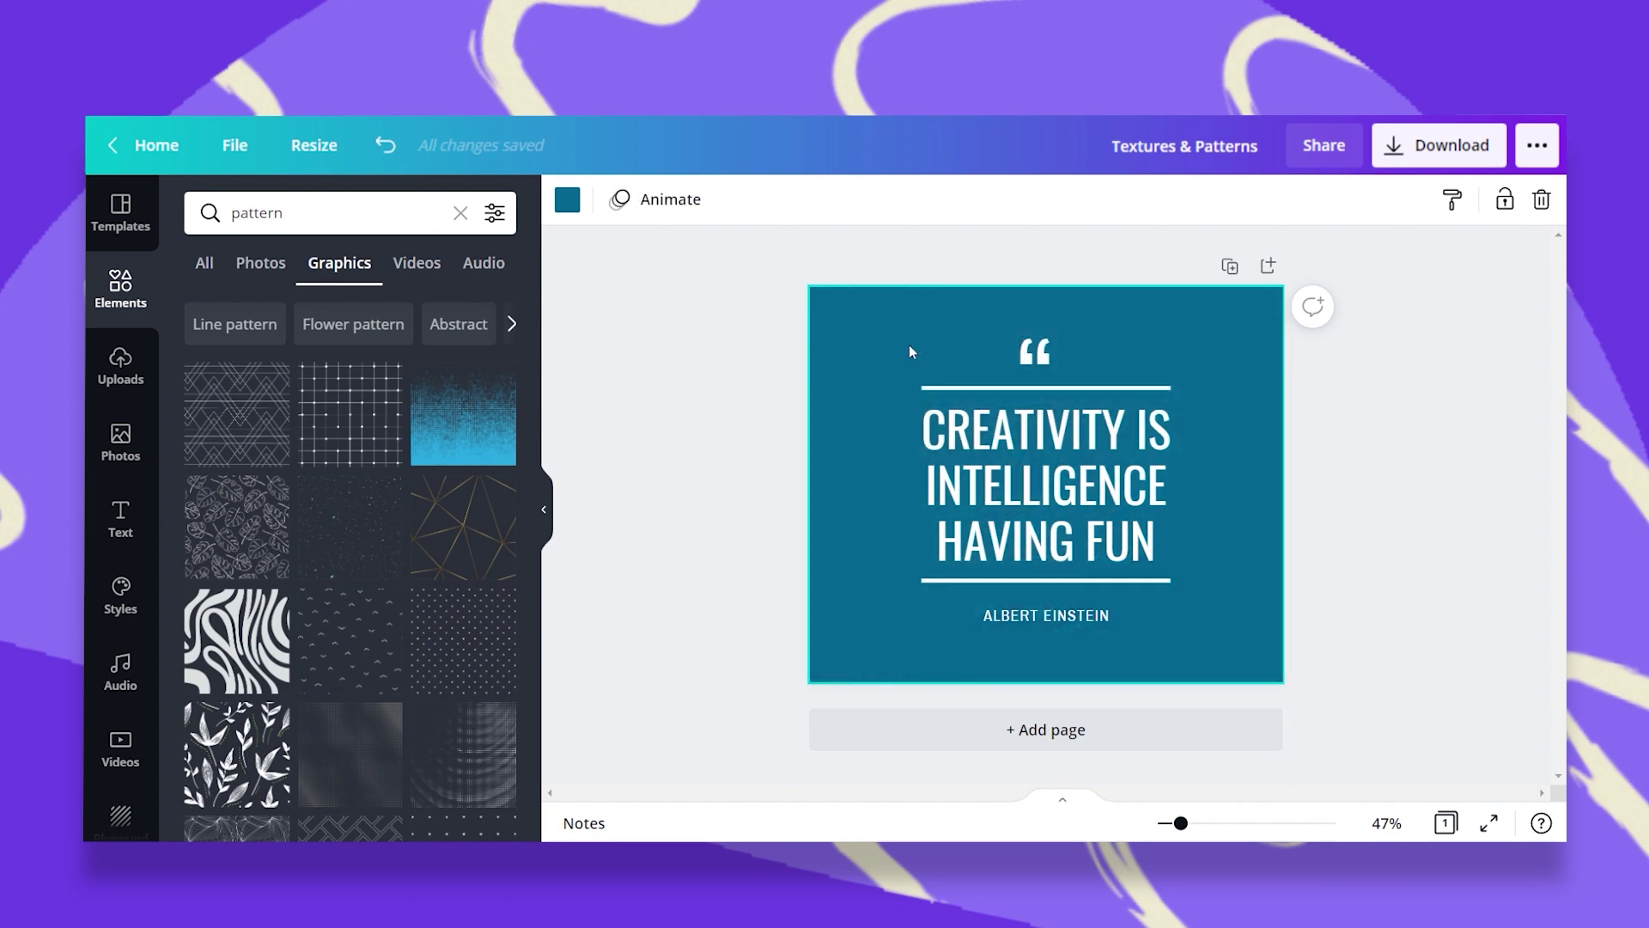
key("Delete")
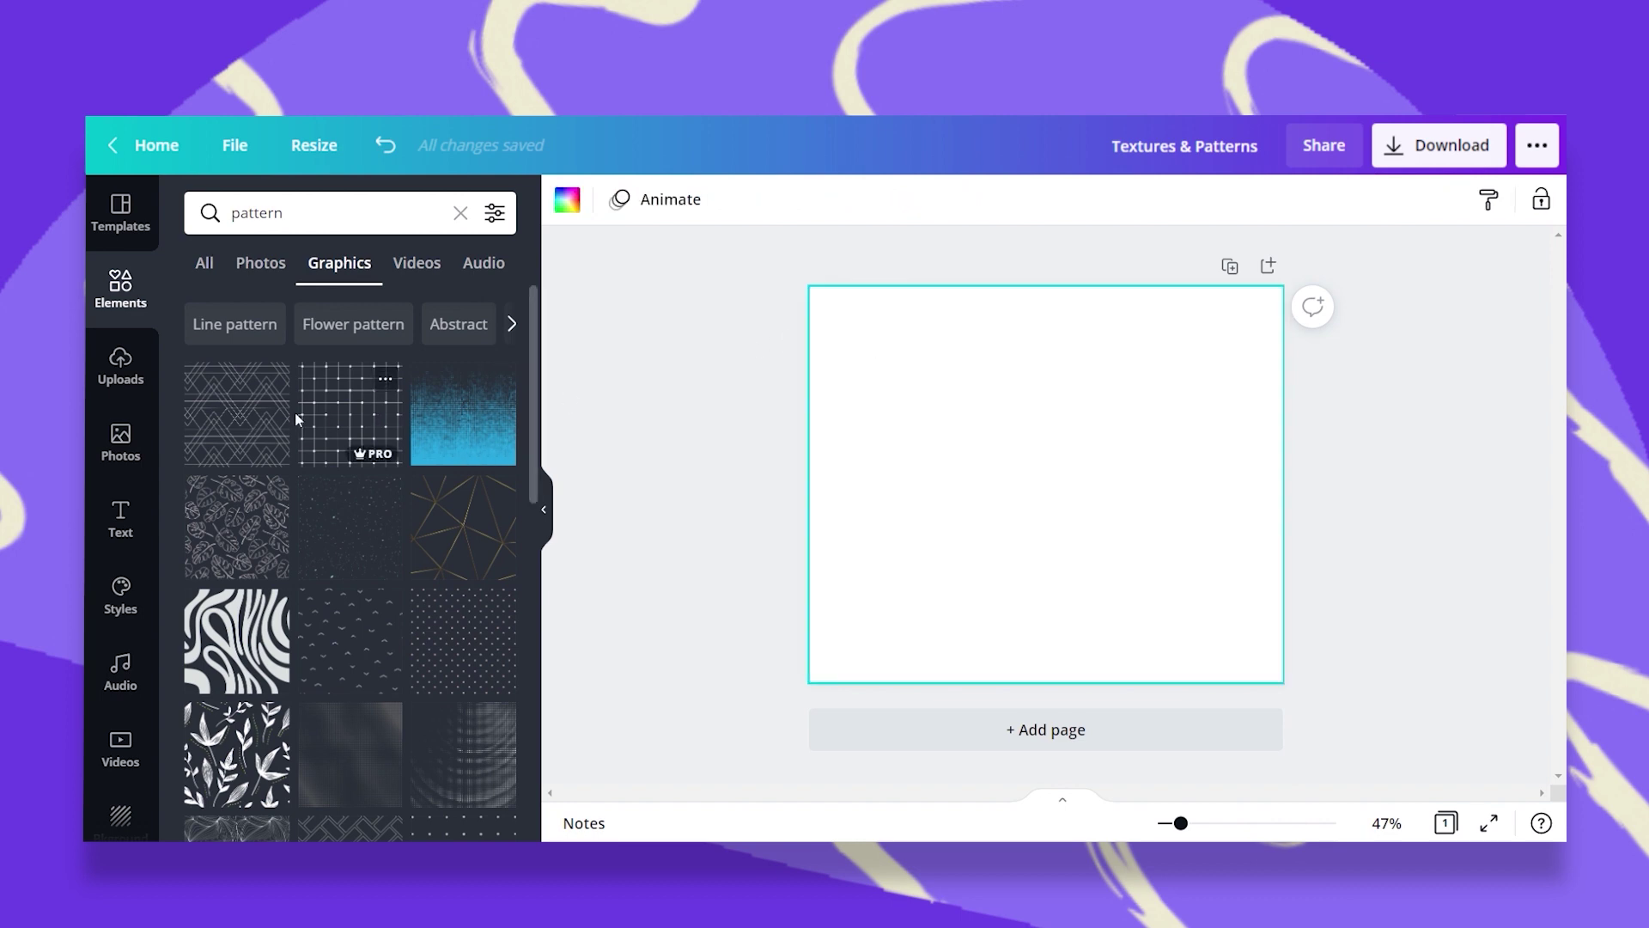
left_click(233, 633)
Stretch the zebra-stripe pattern over the whole page and send it behind the quote
left_click_drag(1126, 400, 1336, 301)
left_click_drag(962, 560, 739, 733)
left_click(1267, 199)
left_click(1156, 306)
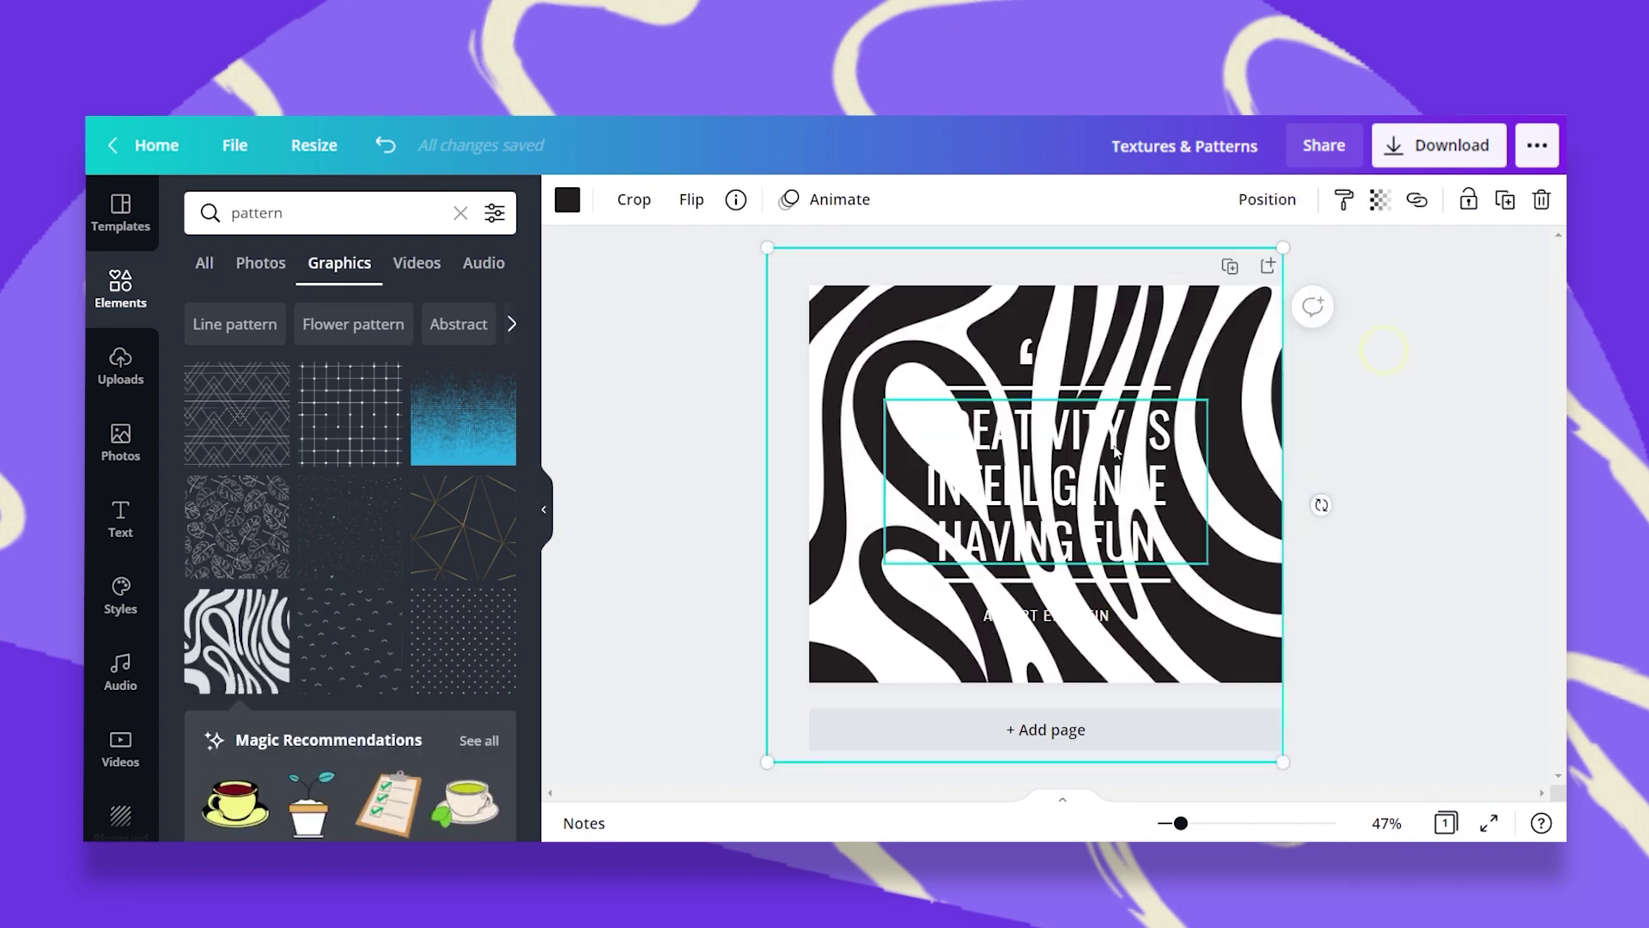
Make the quote text red
left_click(1112, 447)
left_click(890, 199)
left_click(264, 687)
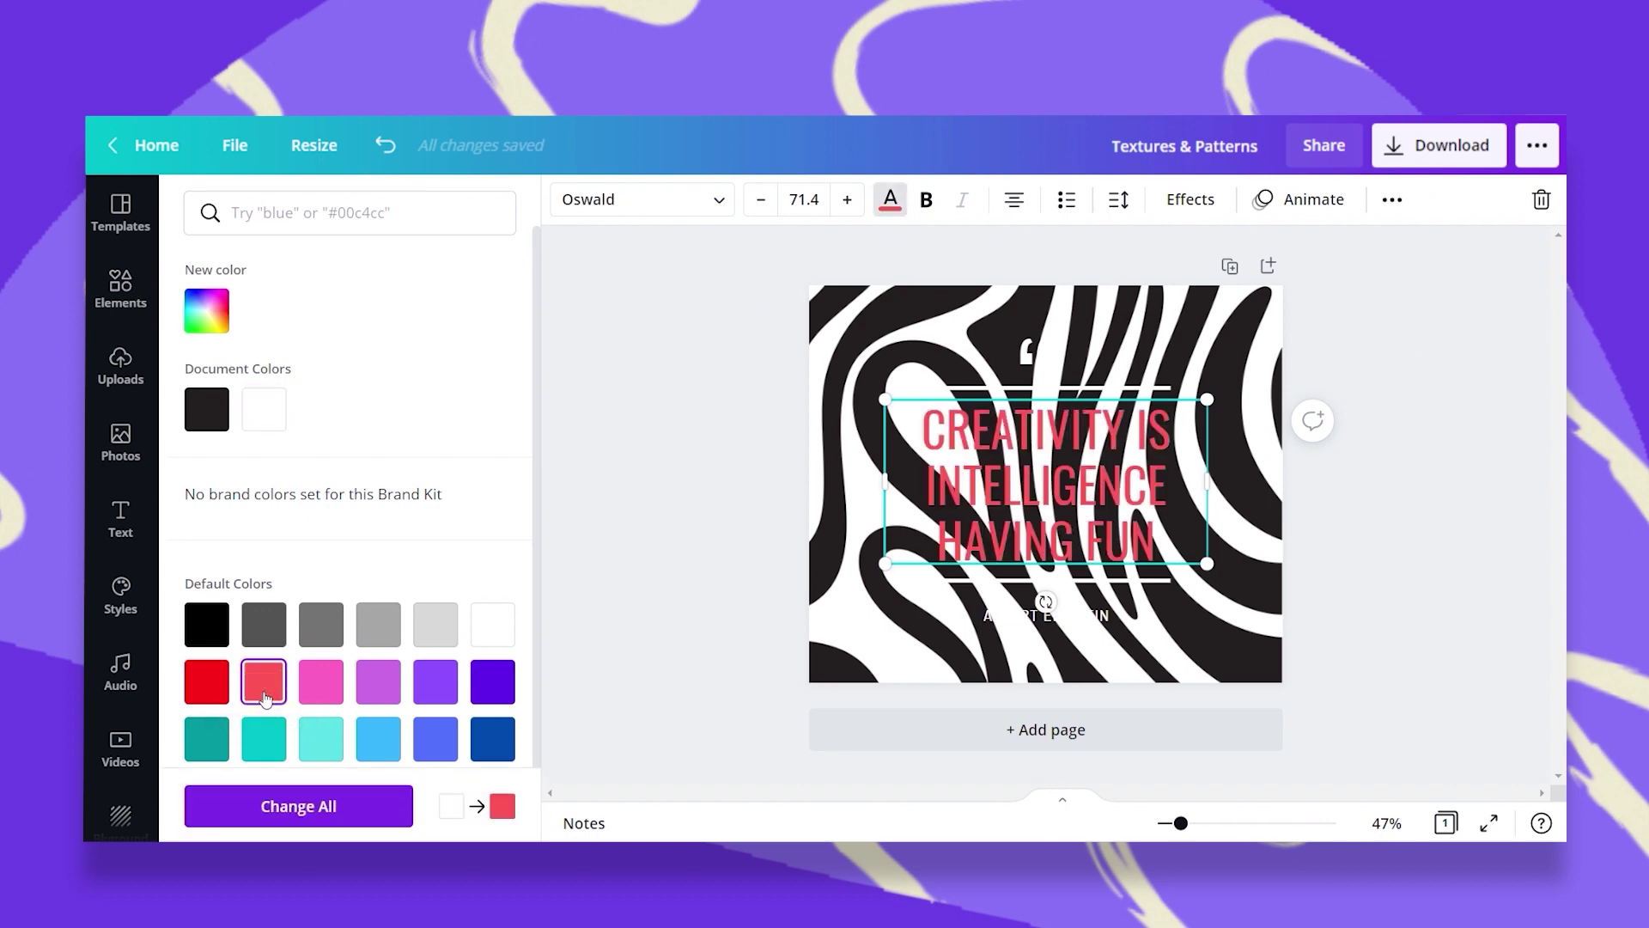
Fade the zebra pattern until it is nearly invisible
left_click(781, 334)
left_click(1380, 199)
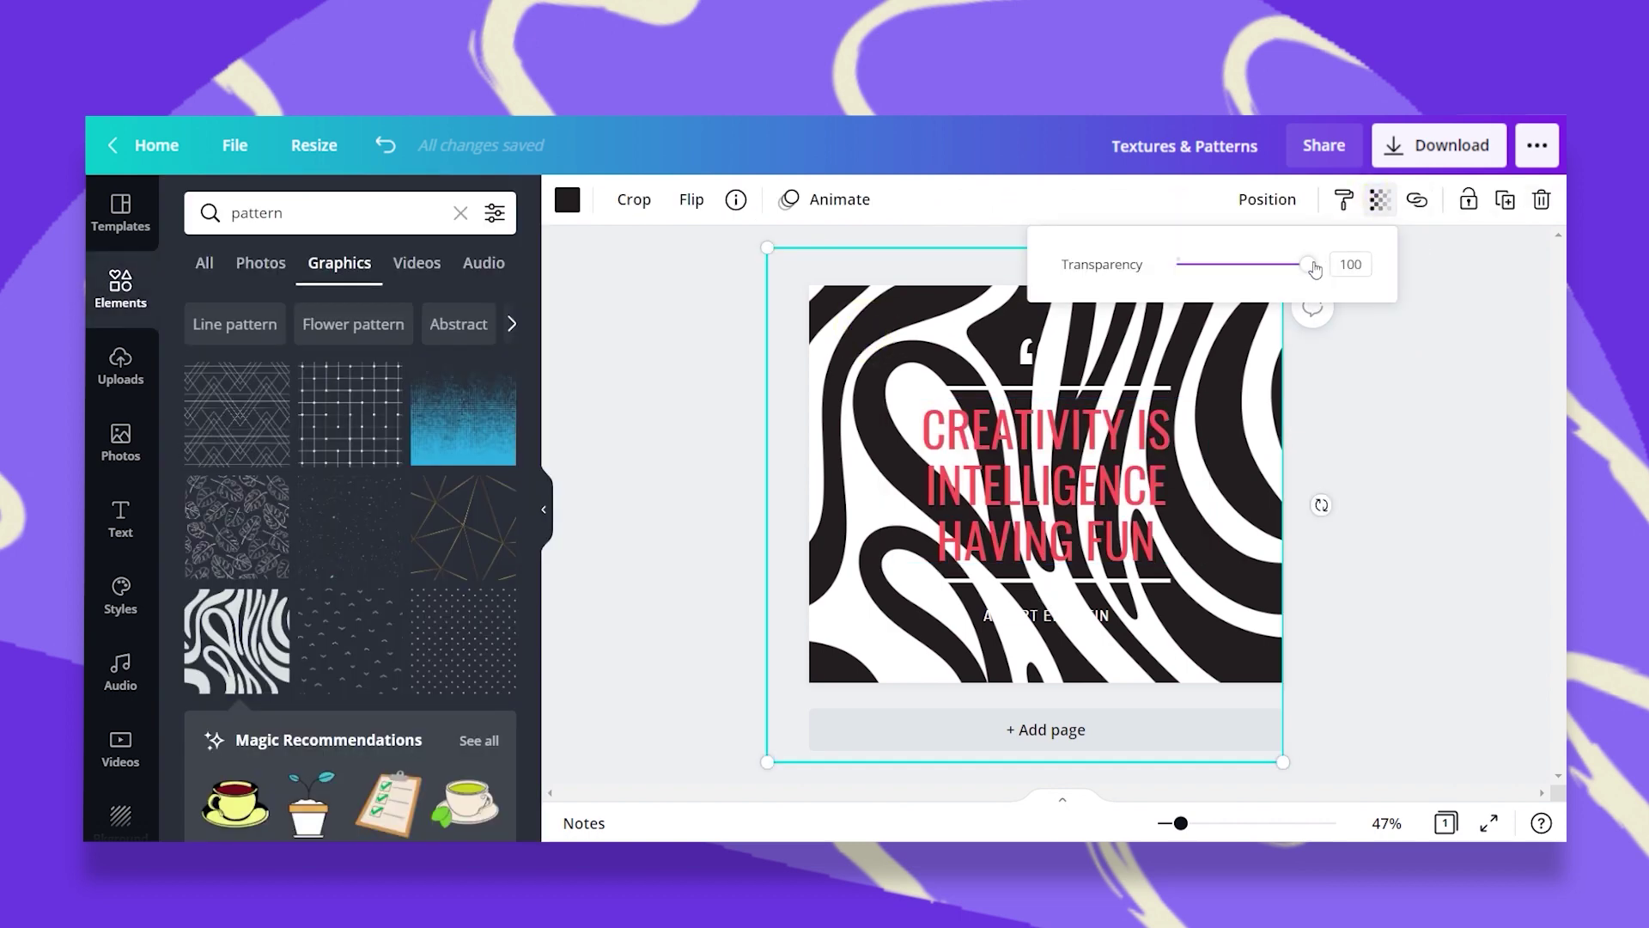
left_click_drag(1305, 264, 1183, 267)
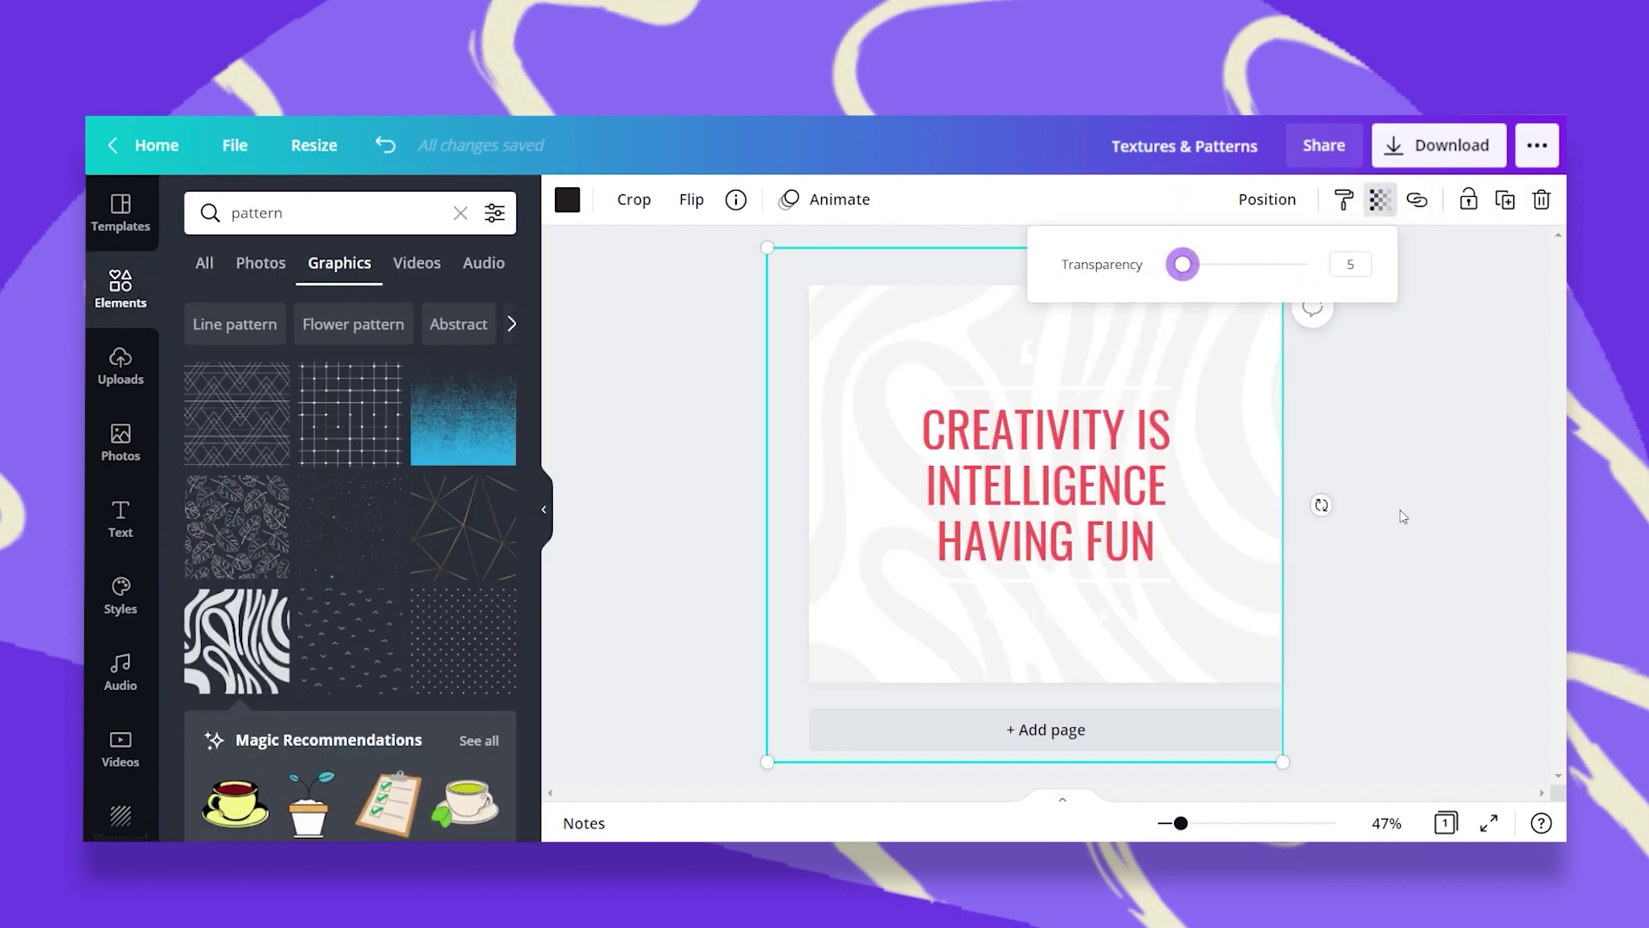
left_click(1403, 517)
Add a thin gold line pattern, enlarge it over the page and set transparency 7
left_click(447, 528)
left_click_drag(1126, 404, 1186, 264)
left_click(1267, 199)
left_click(1380, 199)
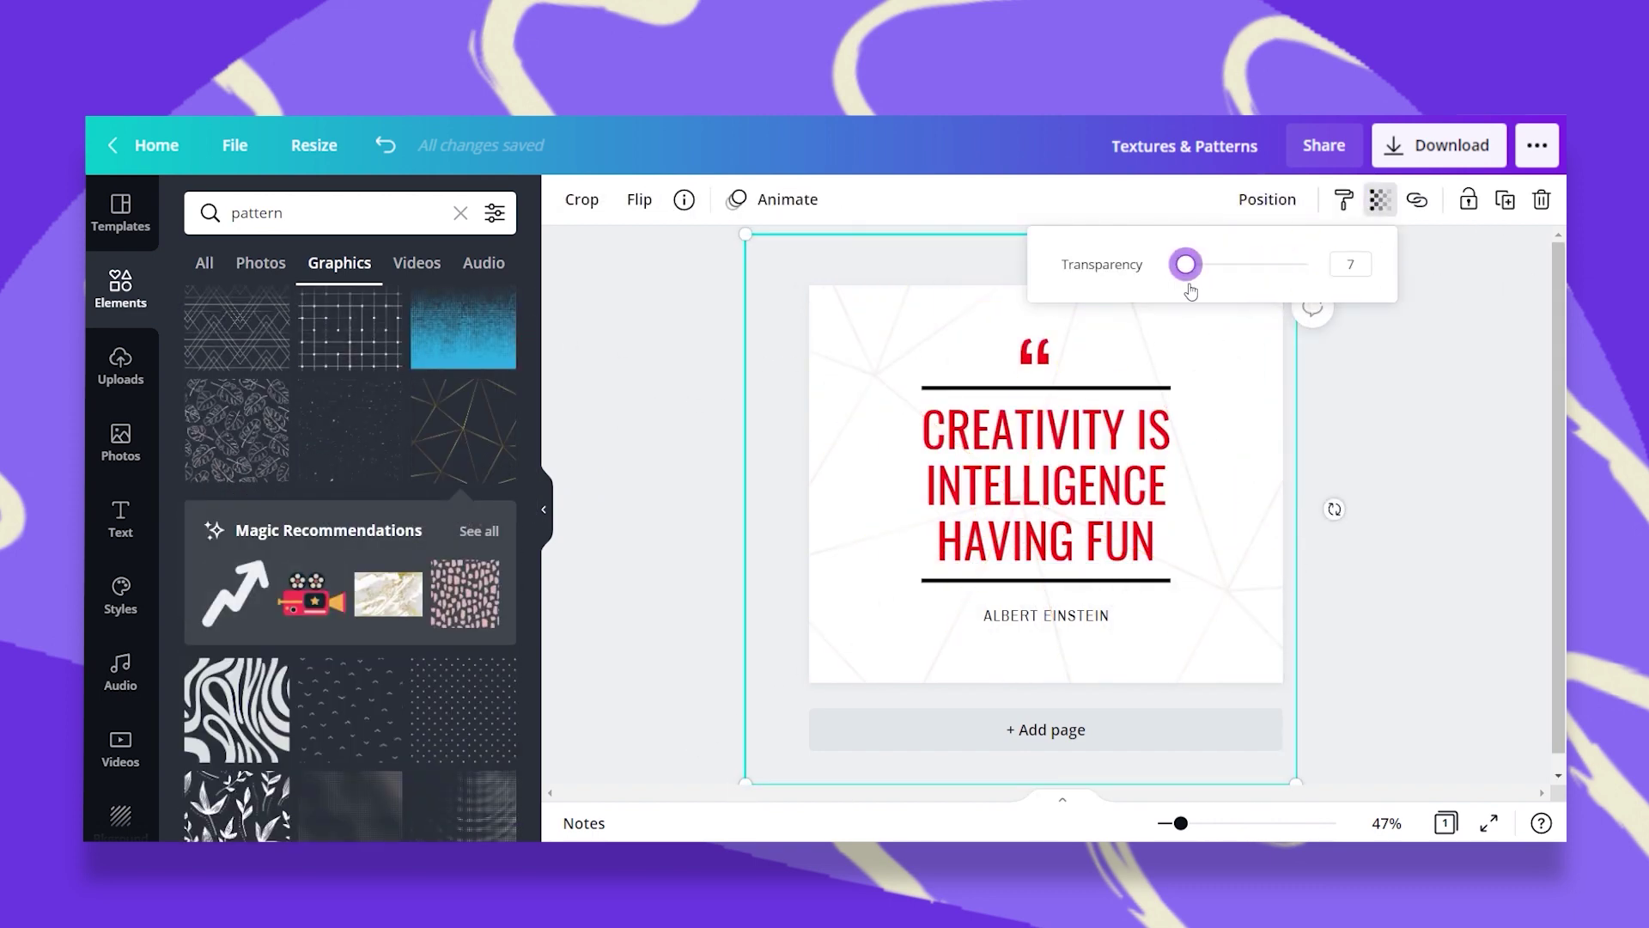
left_click(1385, 488)
Add a halftone-dot pattern, enlarge it well beyond the page and shift it right
scroll(343, 602, "down", 5)
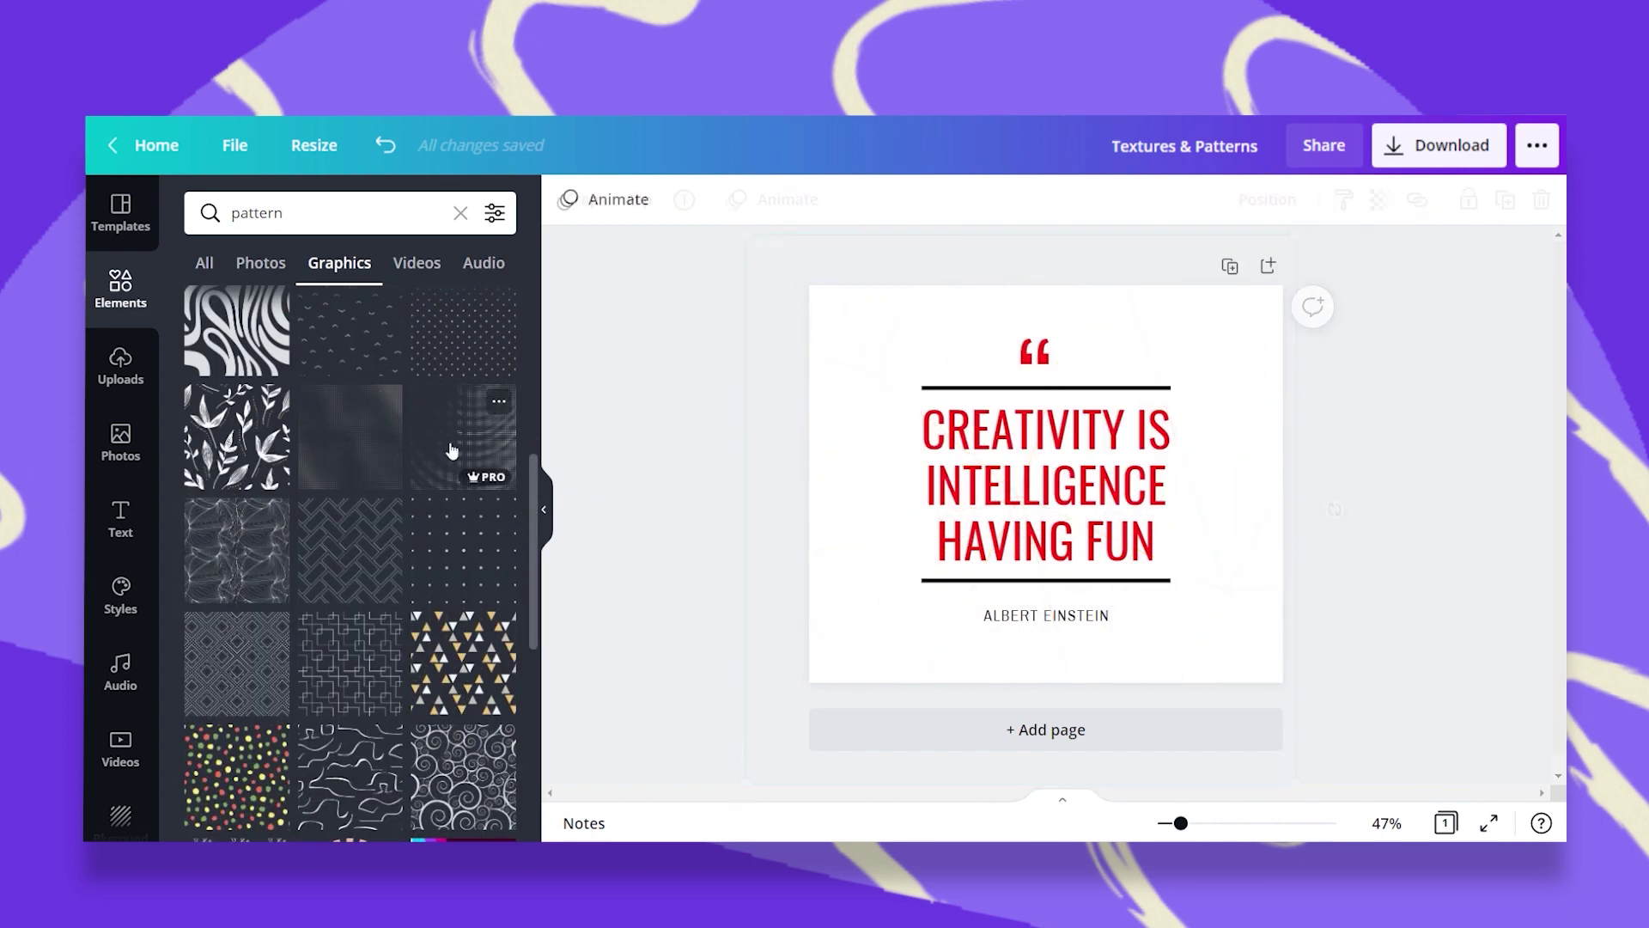
left_click(464, 434)
left_click_drag(964, 570, 785, 745)
left_click_drag(1291, 744, 1486, 773)
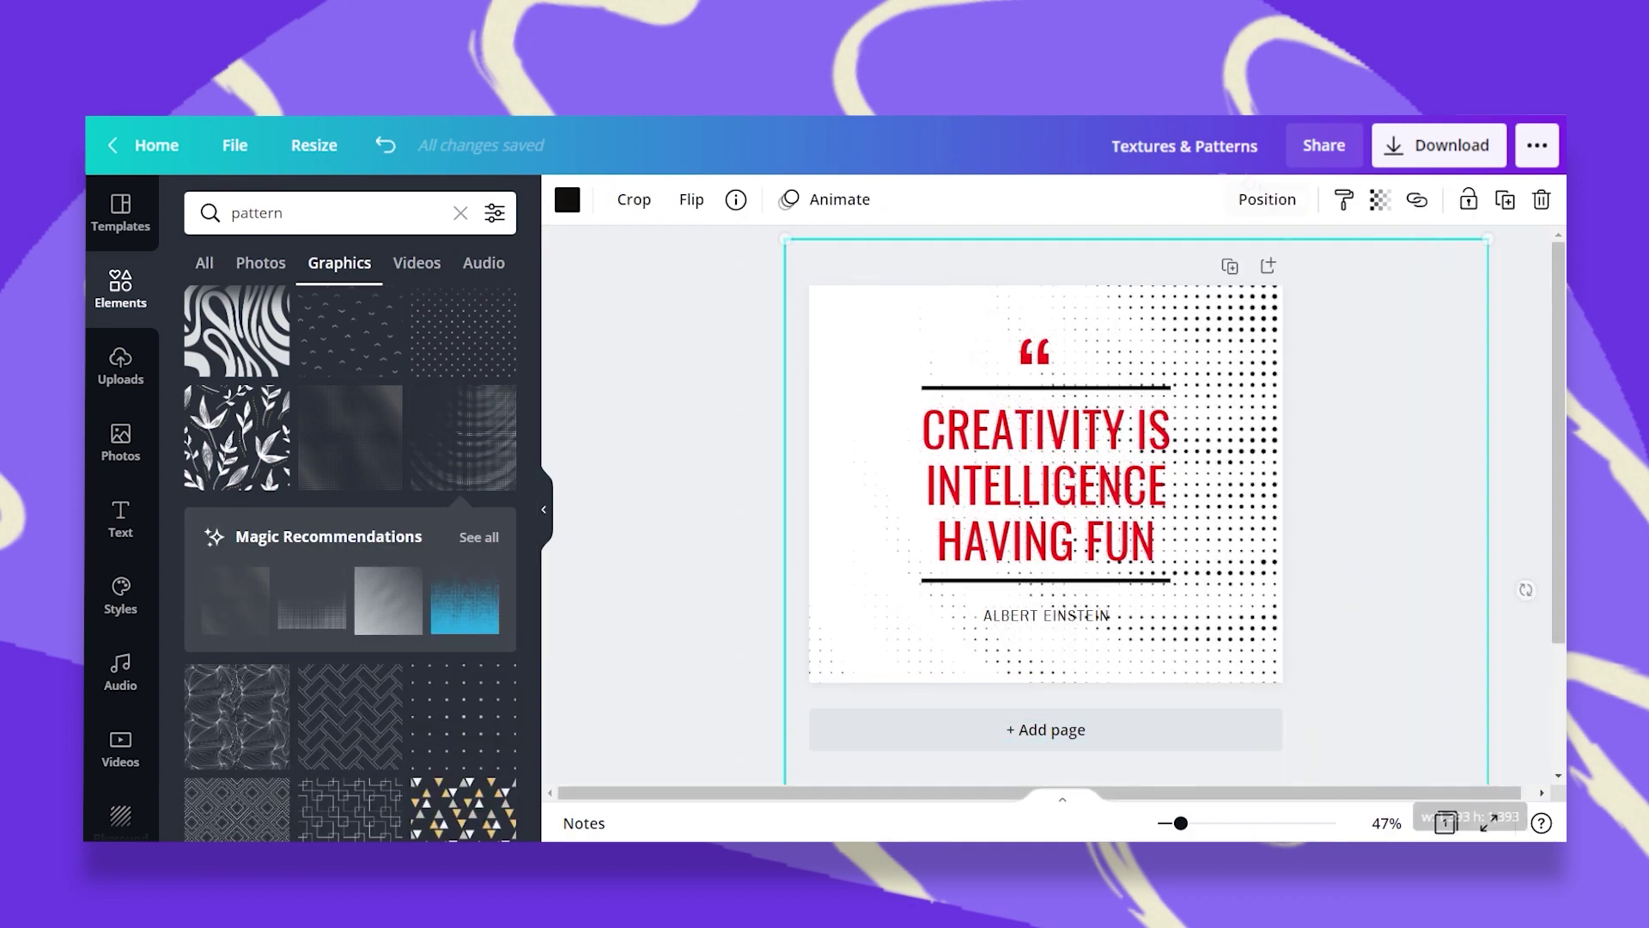
left_click_drag(1269, 639, 1224, 639)
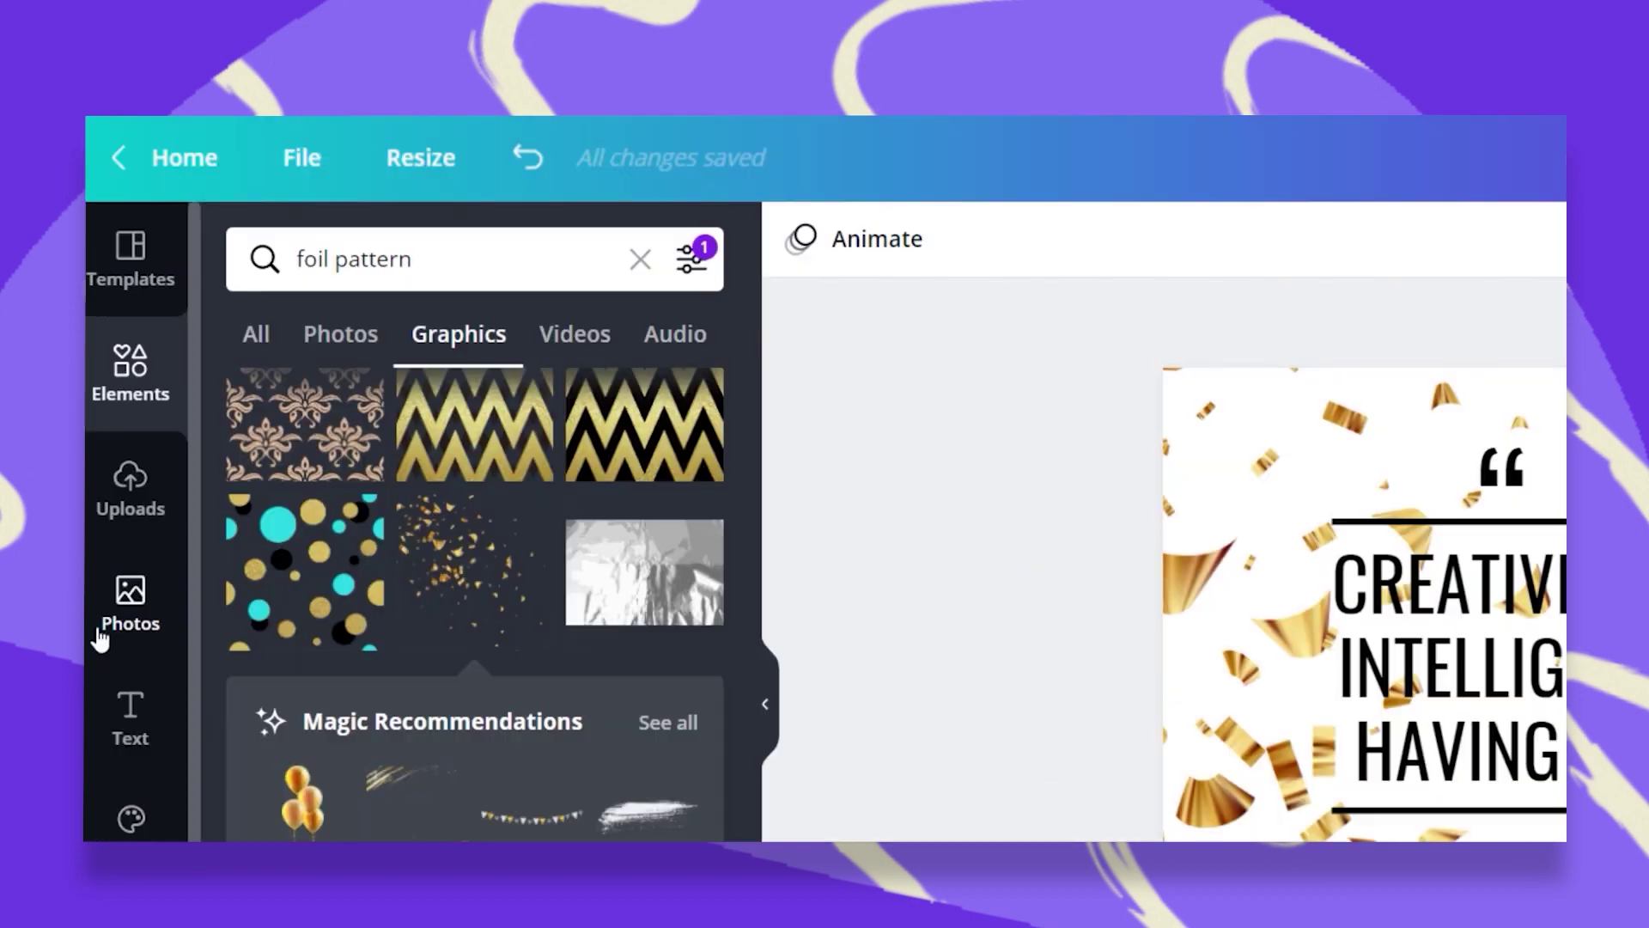
Search Photos for 'pattern' and try pastel triangle and rainbow polygon photos as the background
left_click(108, 446)
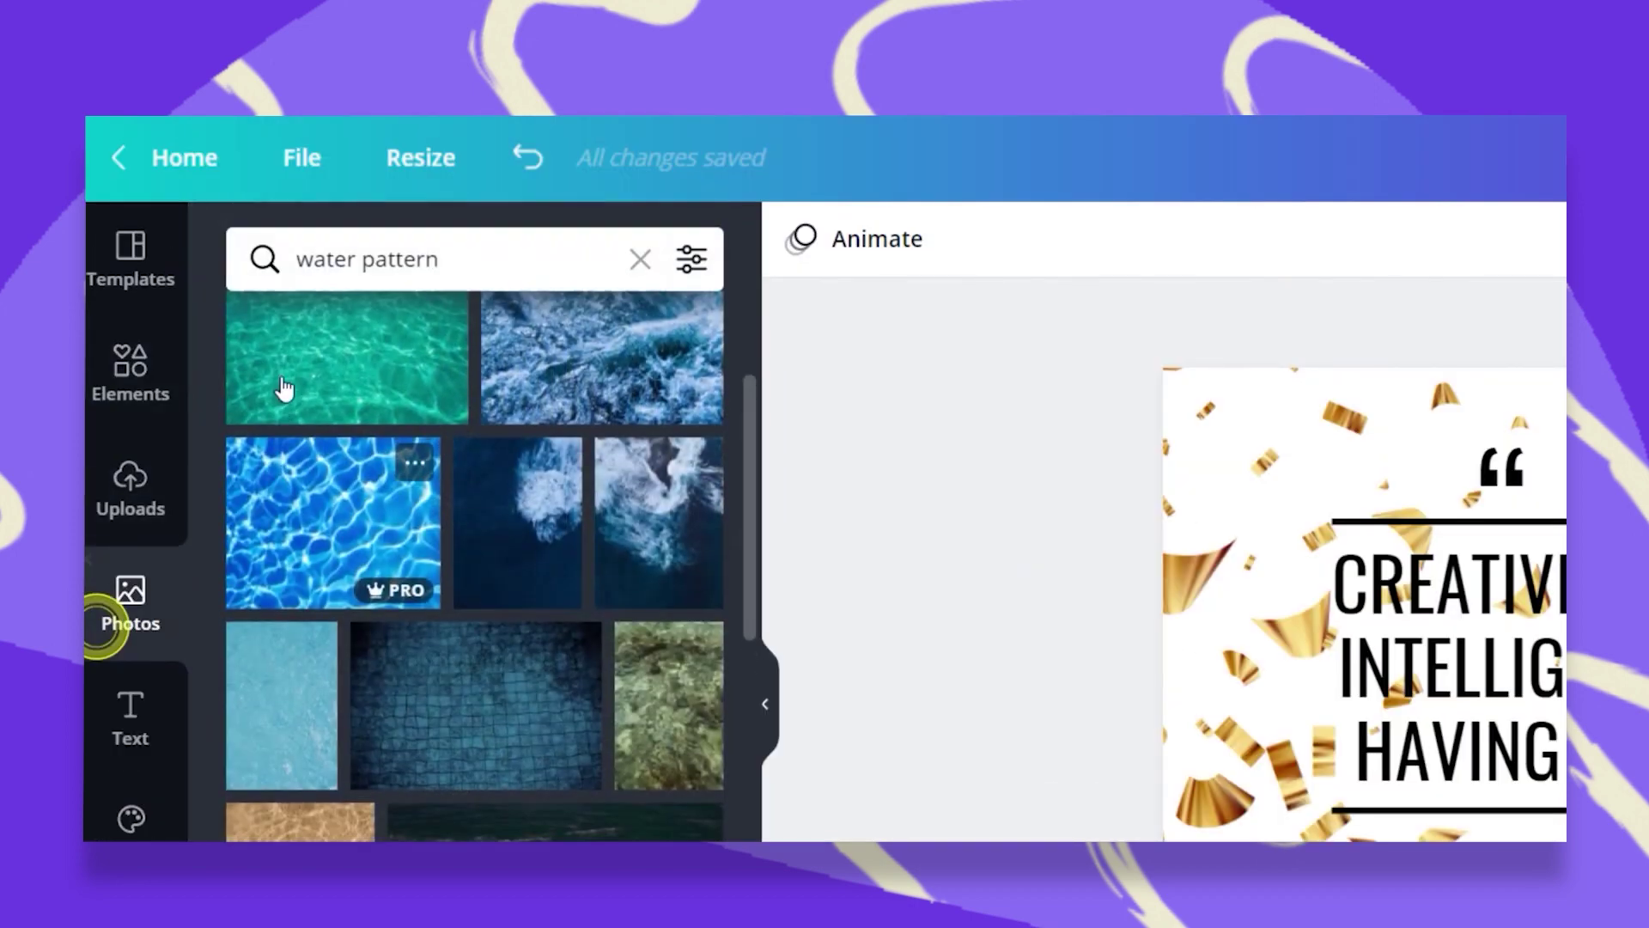
left_click(341, 209)
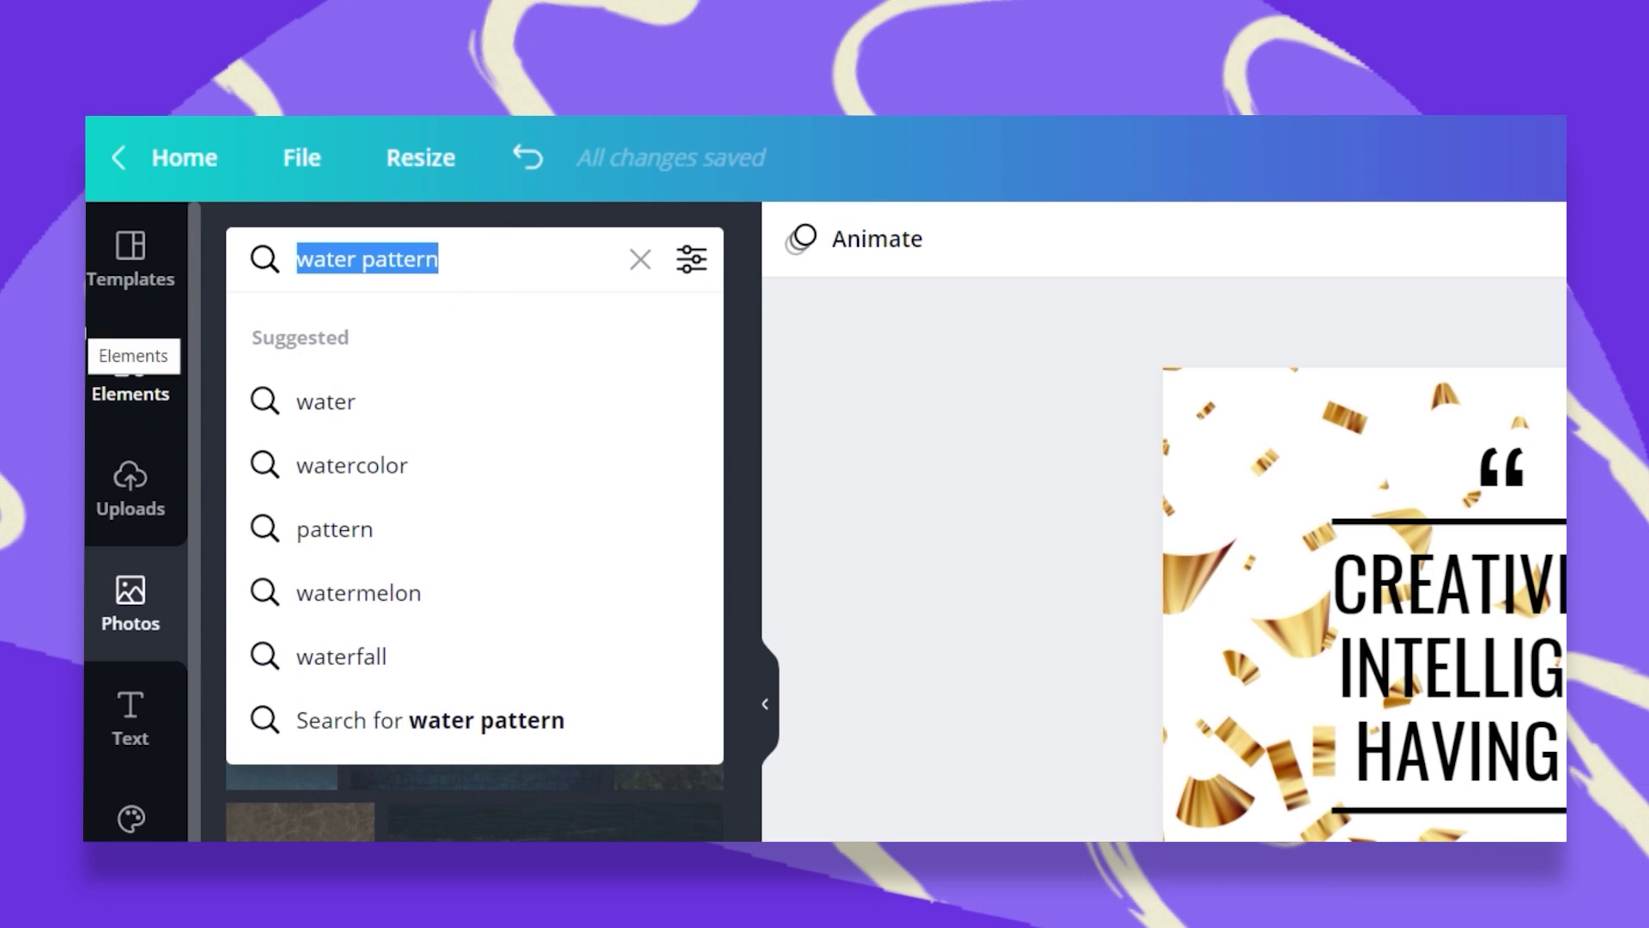
type("pattern")
key("Return")
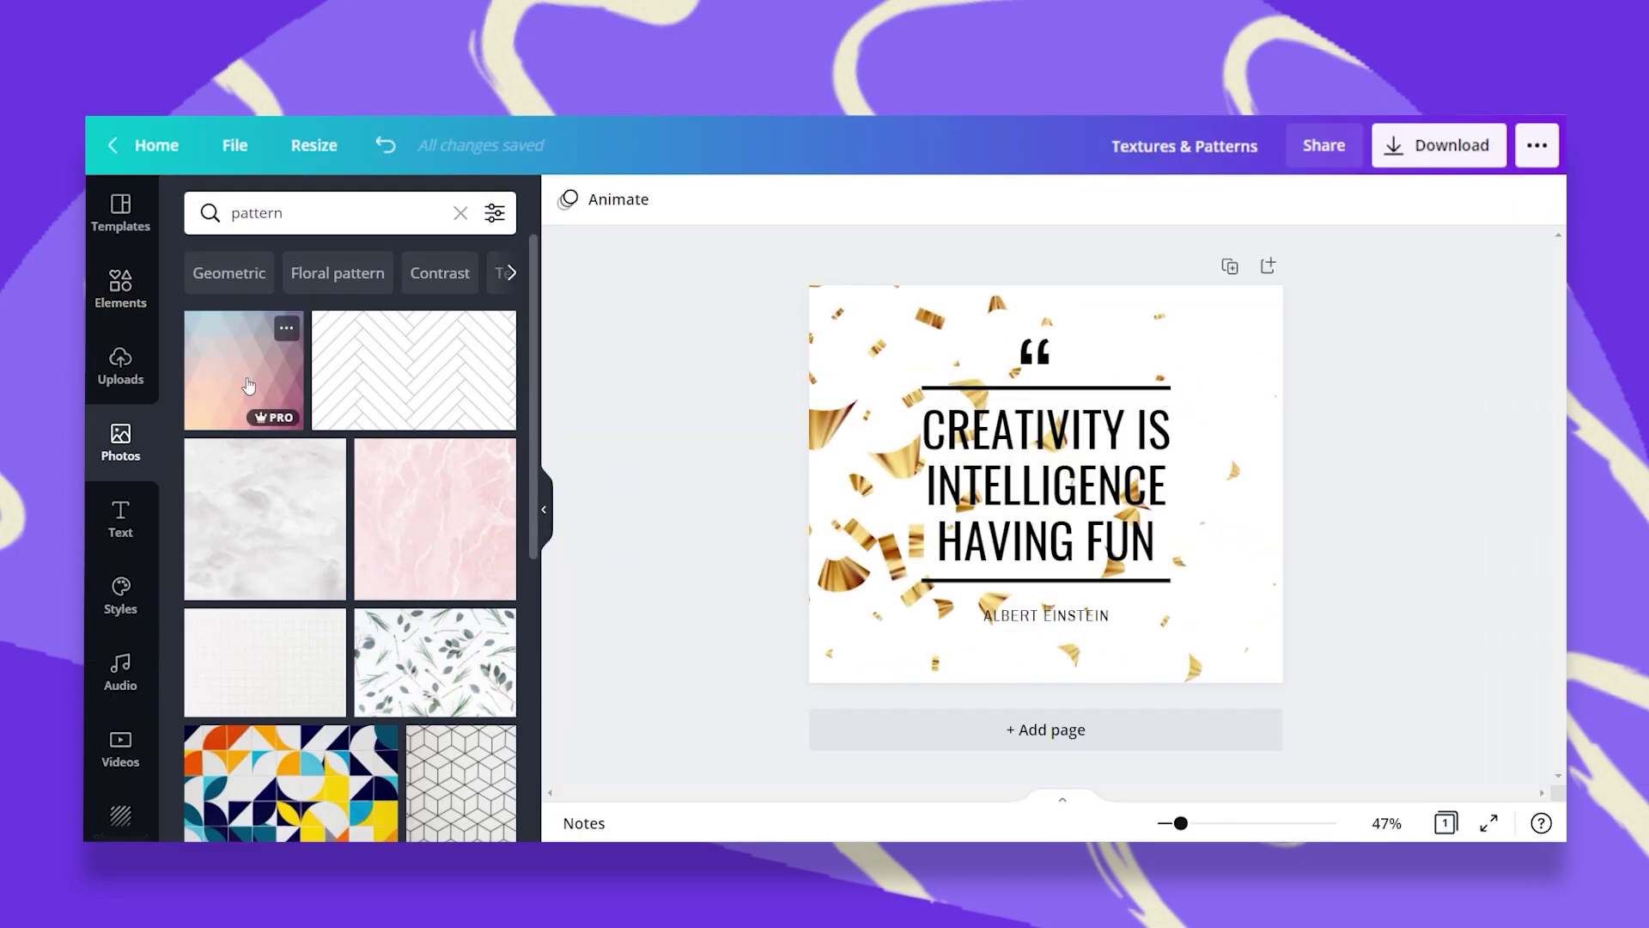
left_click_drag(256, 393, 827, 343)
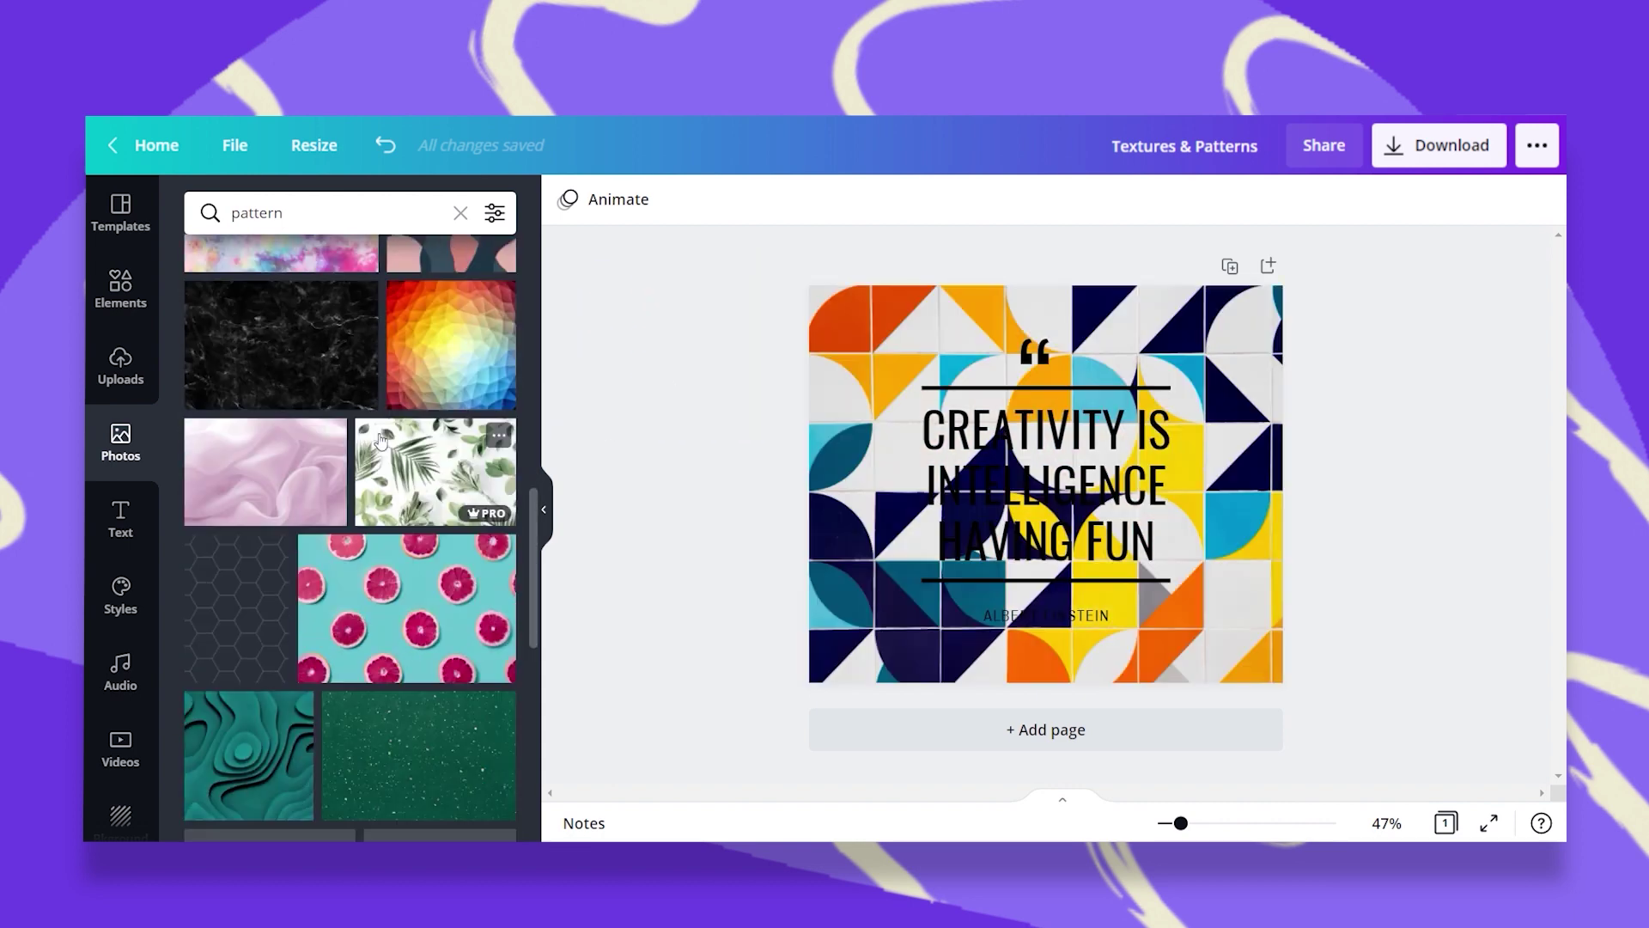
left_click_drag(451, 344, 820, 393)
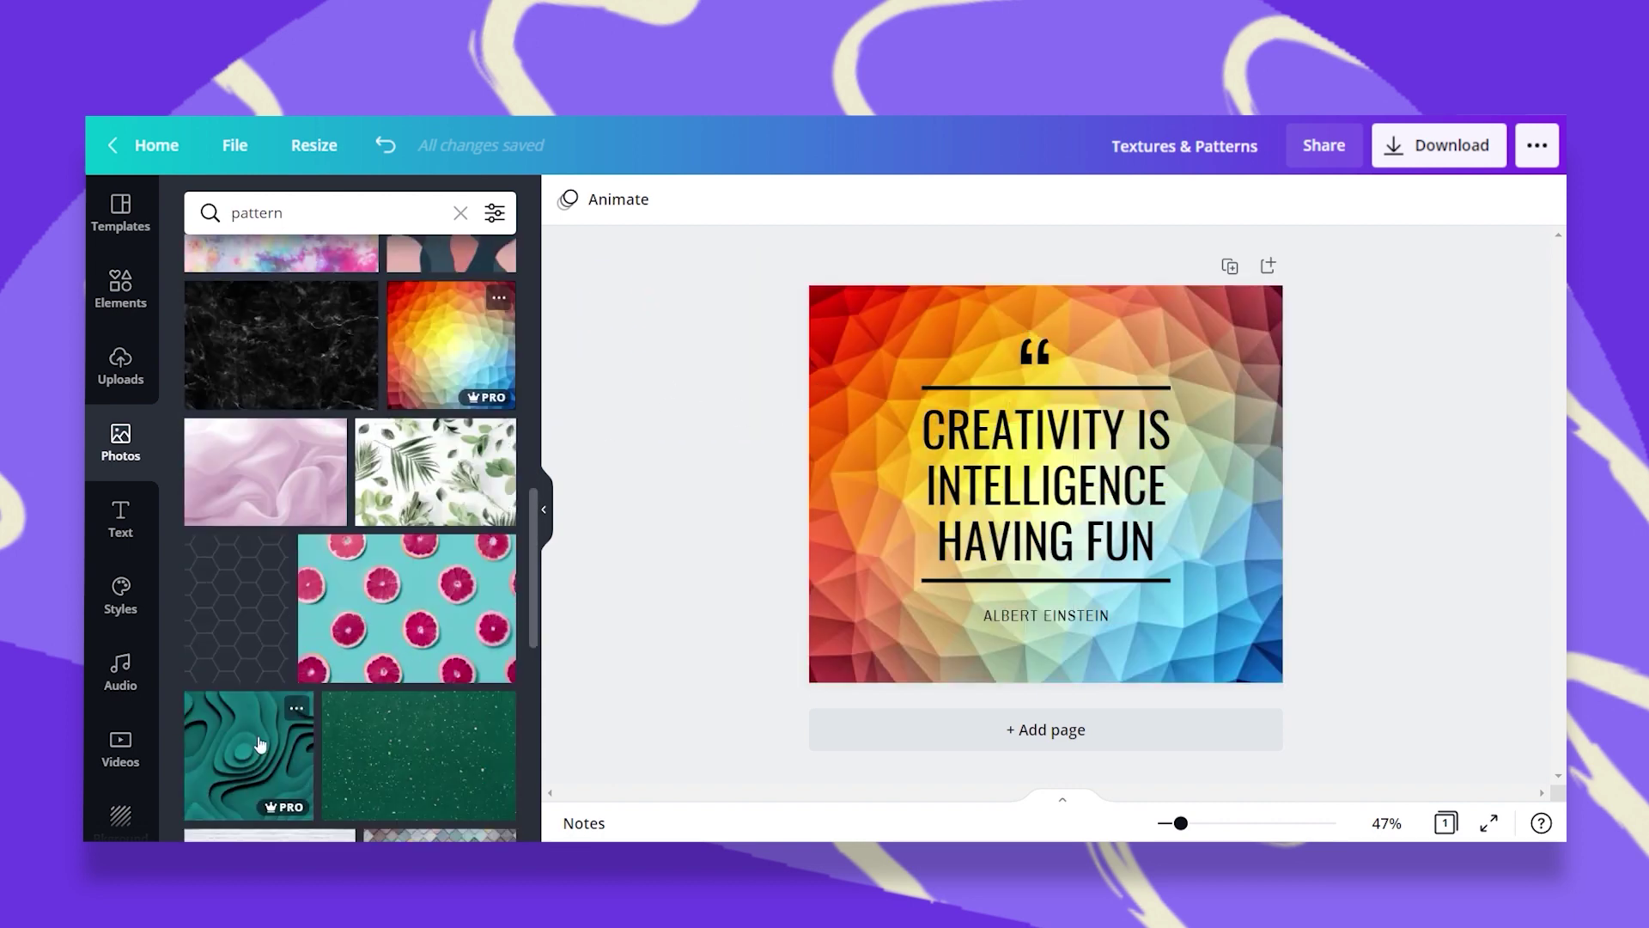
Try teal wavy, confetti triangle and colourful thread backgrounds, ending on the grey geometric photo
scroll(248, 573, "down", 2)
left_click_drag(249, 573, 825, 479)
scroll(206, 511, "down", 1)
scroll(206, 512, "down", 3)
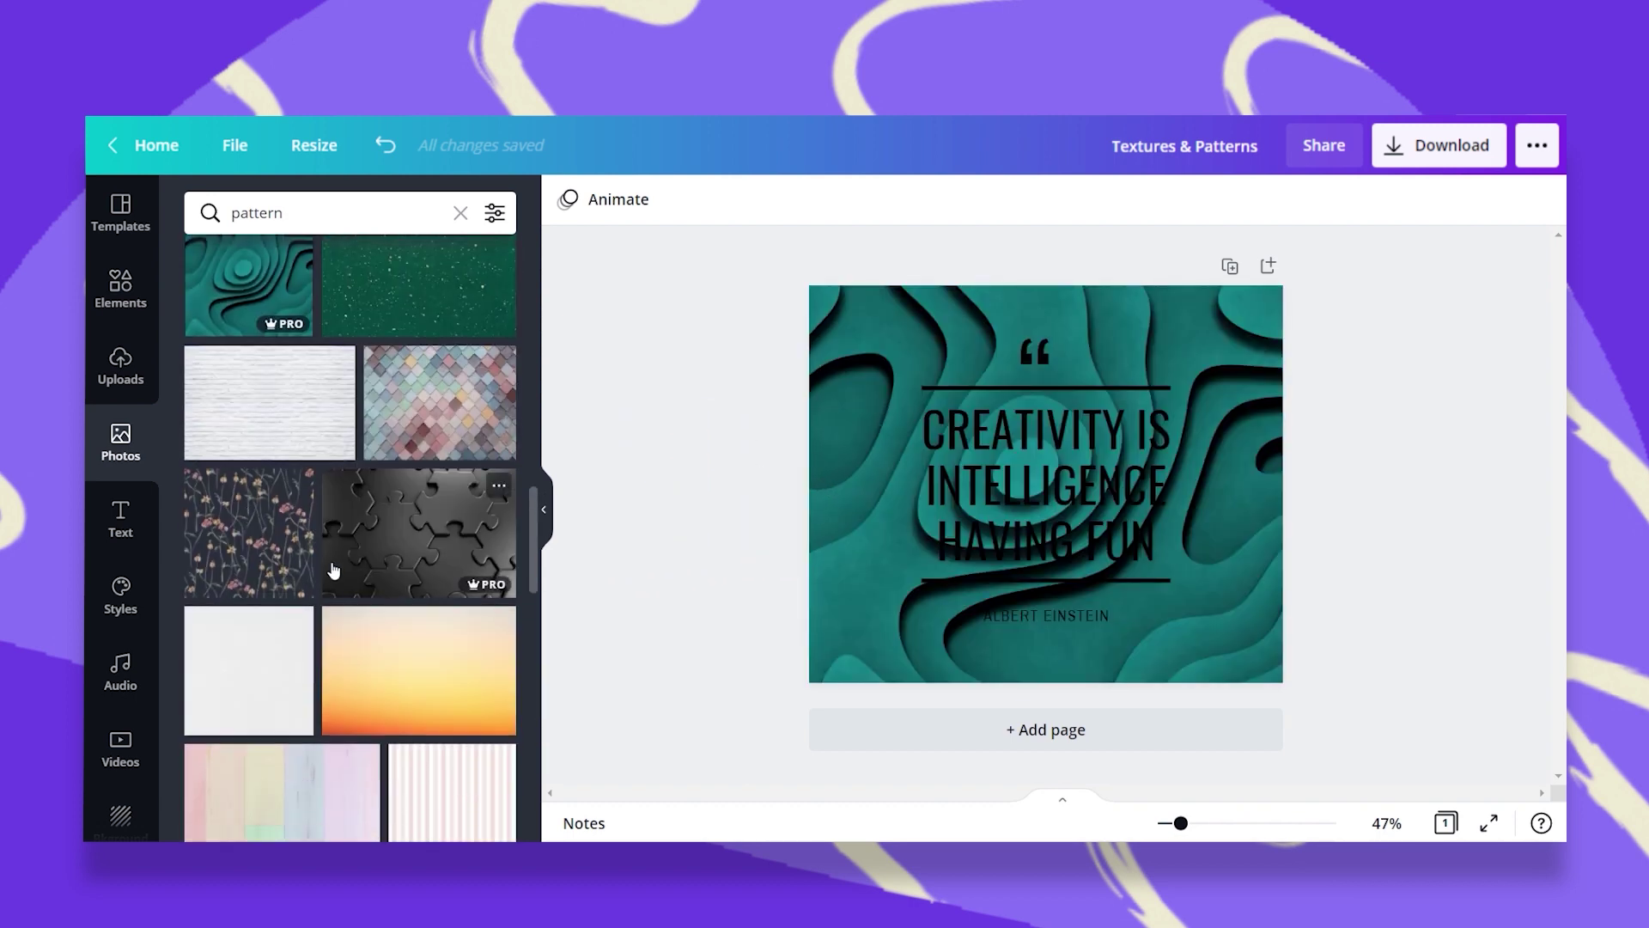
left_click_drag(378, 545, 827, 493)
scroll(301, 585, "down", 6)
left_click(300, 585)
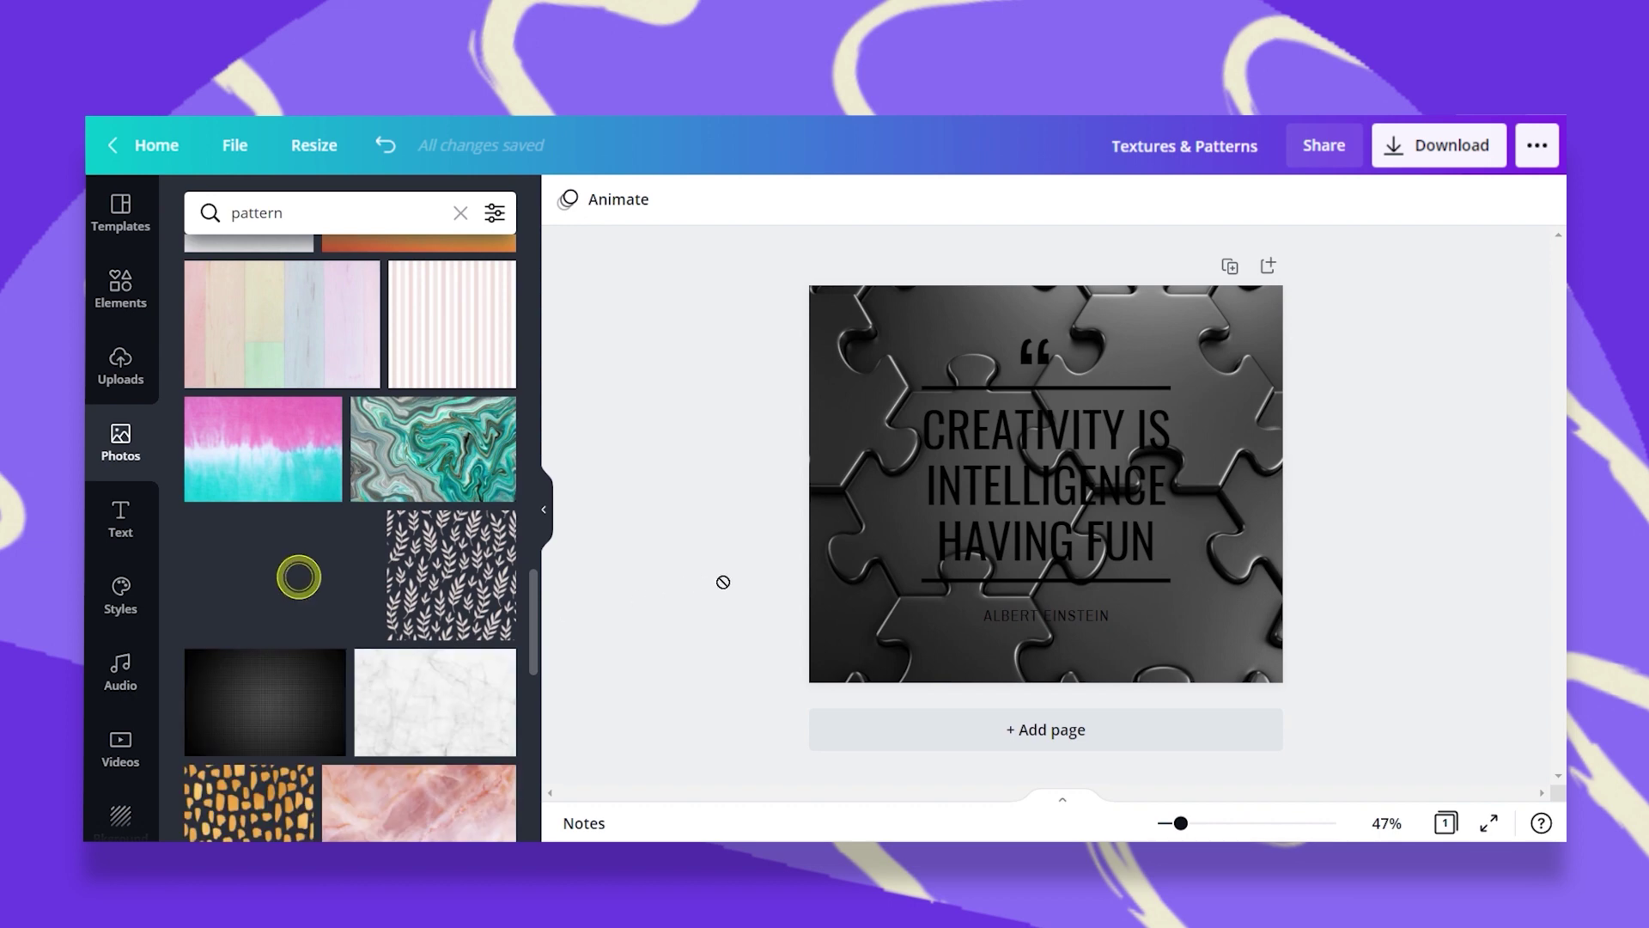
scroll(180, 507, "down", 3)
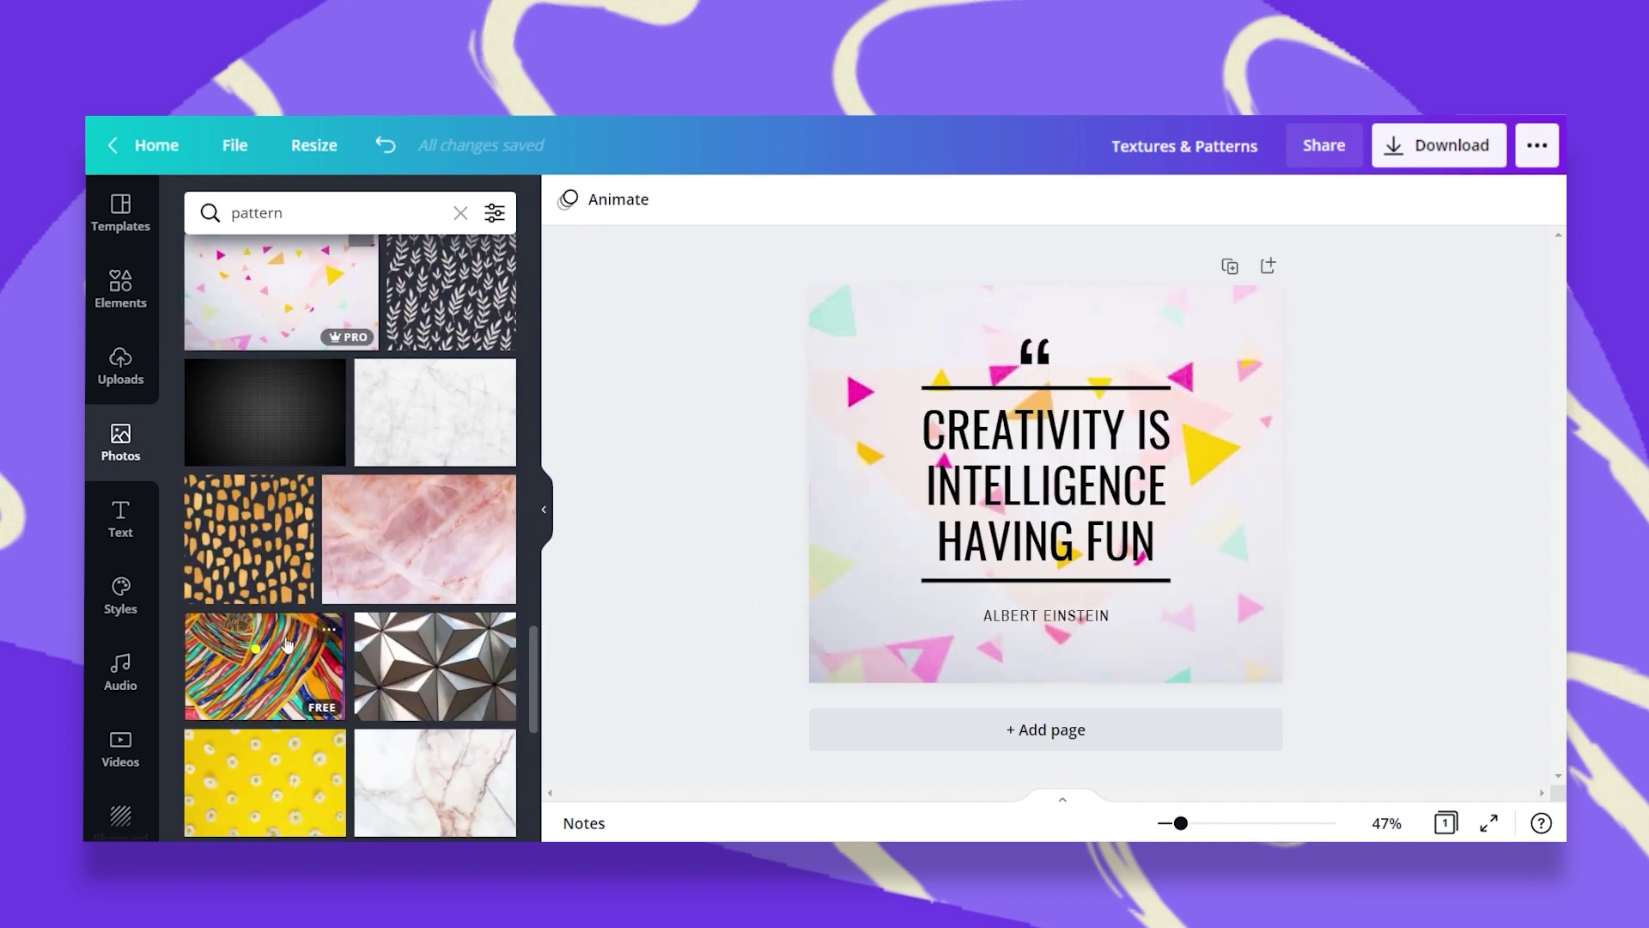
left_click_drag(262, 666, 859, 498)
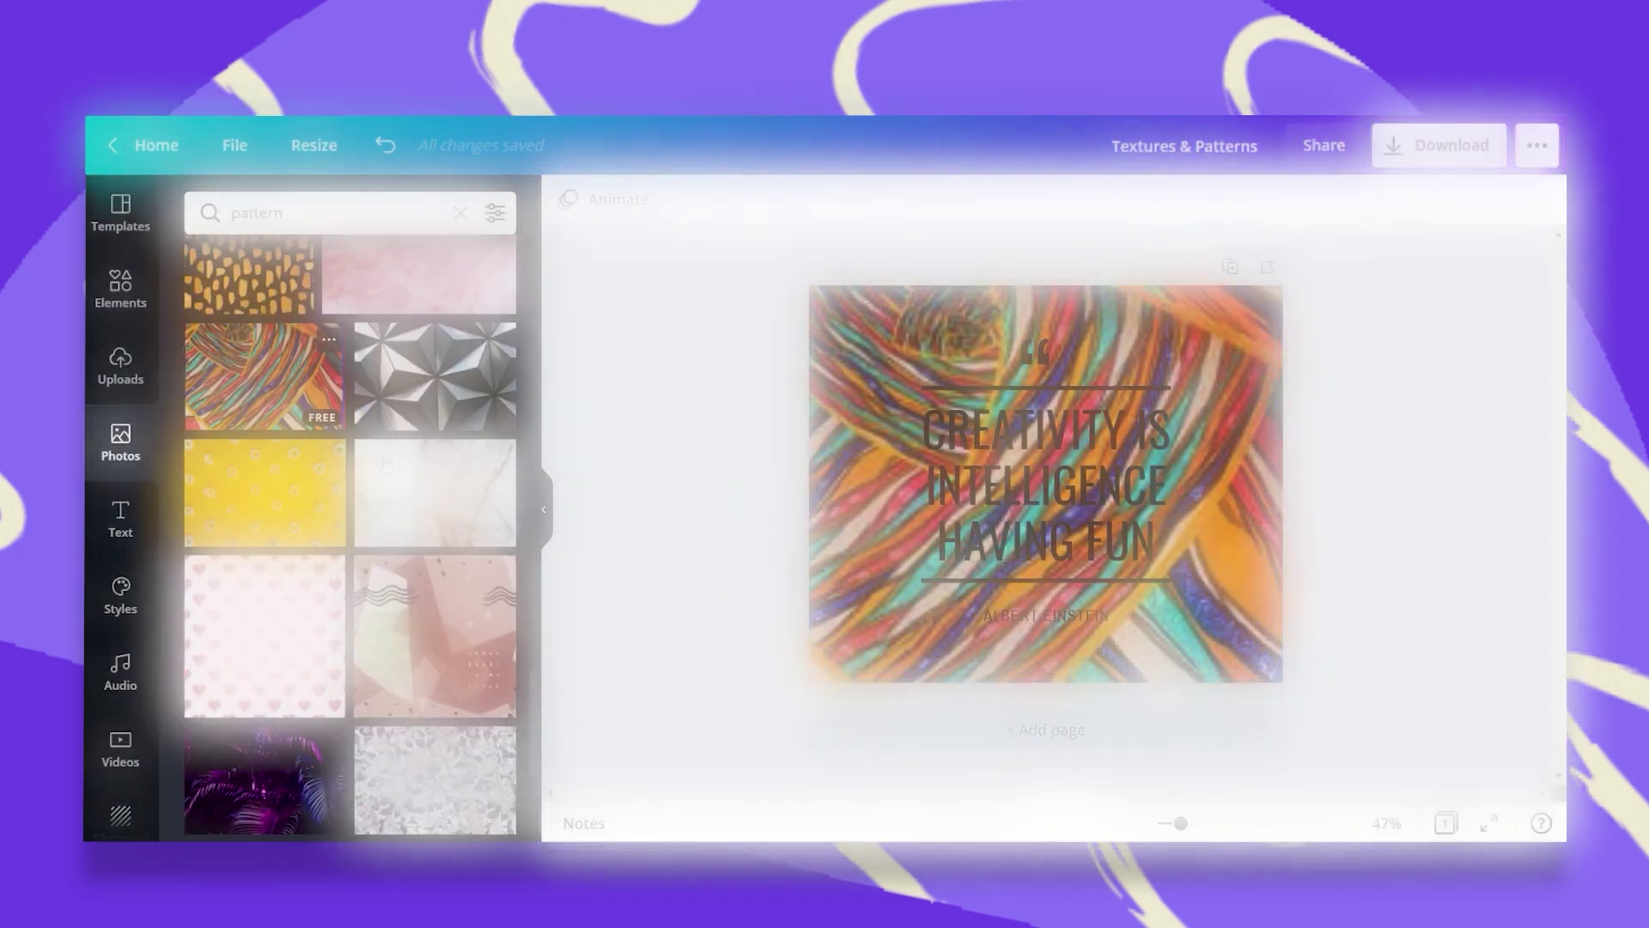
left_click_drag(435, 375, 777, 542)
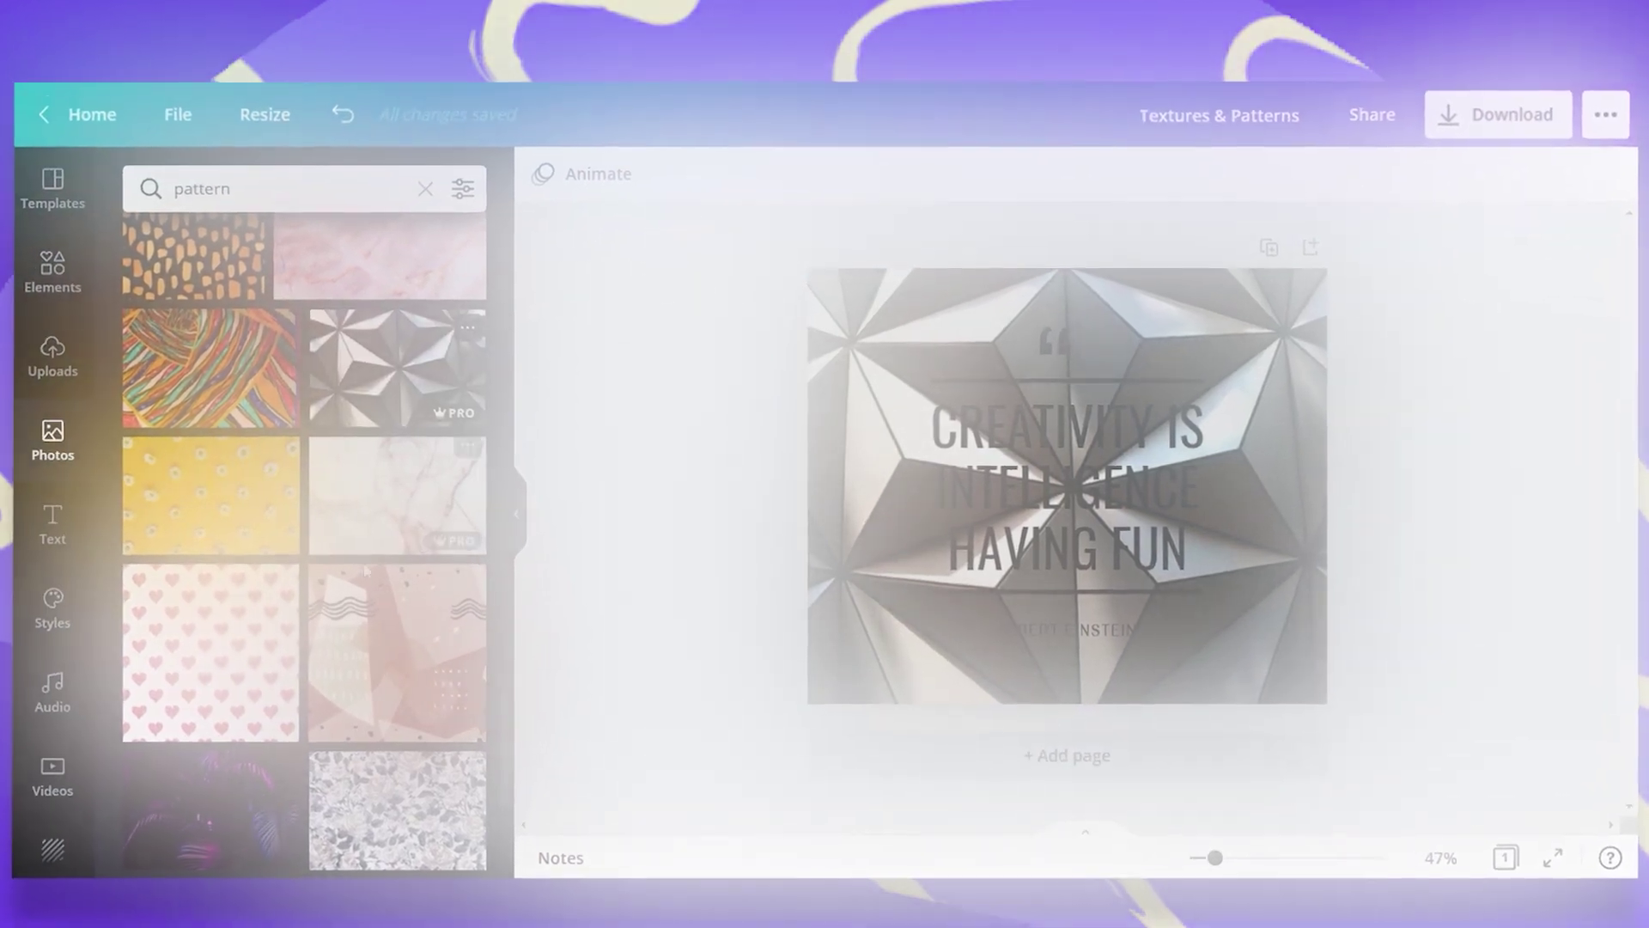